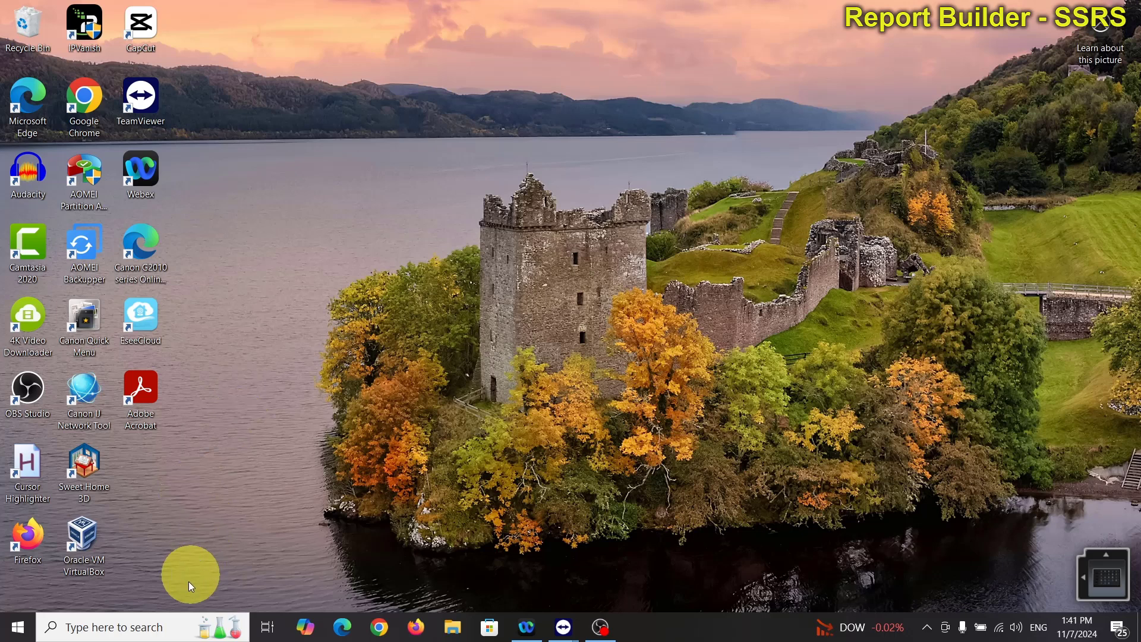
# Step: Open Report Builder from the Windows search and create a blank report
pyautogui.click(145, 629)
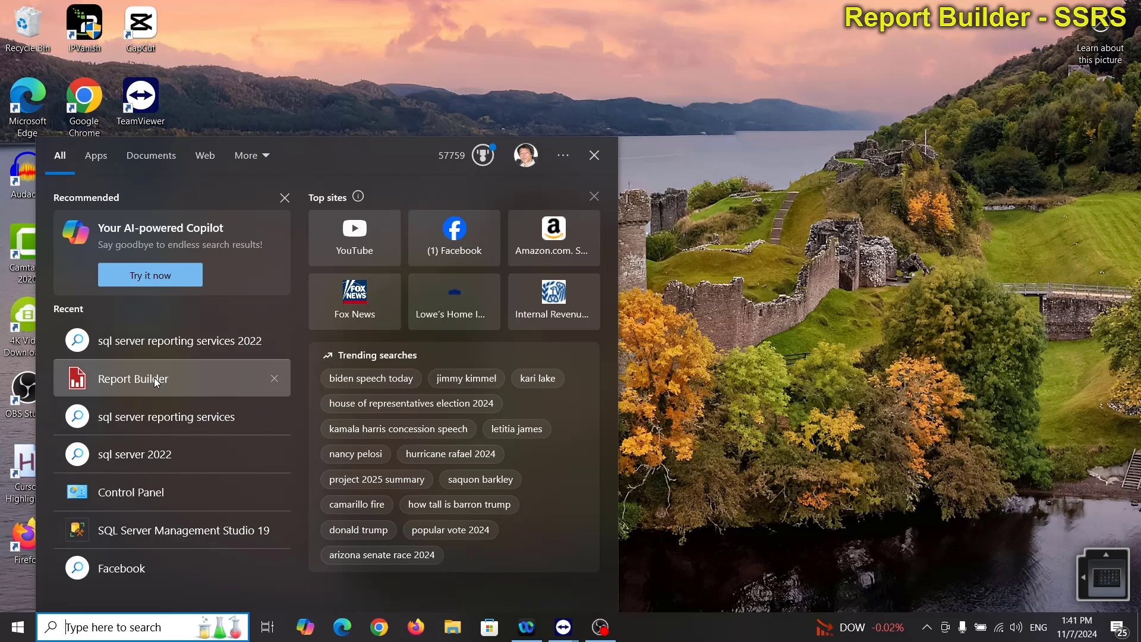
pyautogui.click(154, 376)
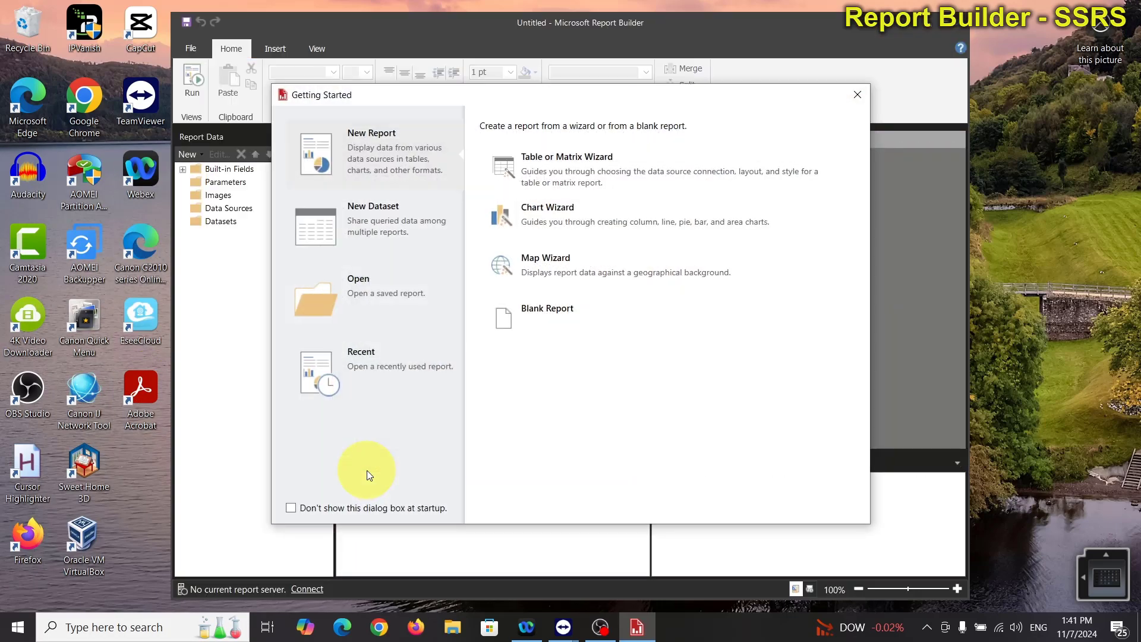
pyautogui.click(556, 323)
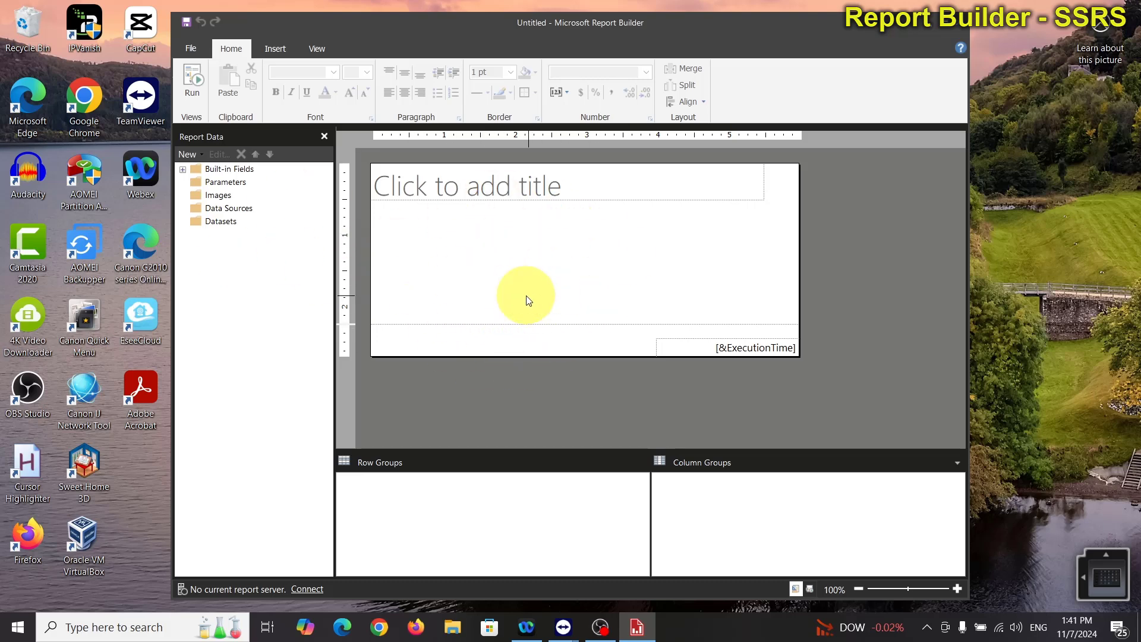
pyautogui.click(233, 208)
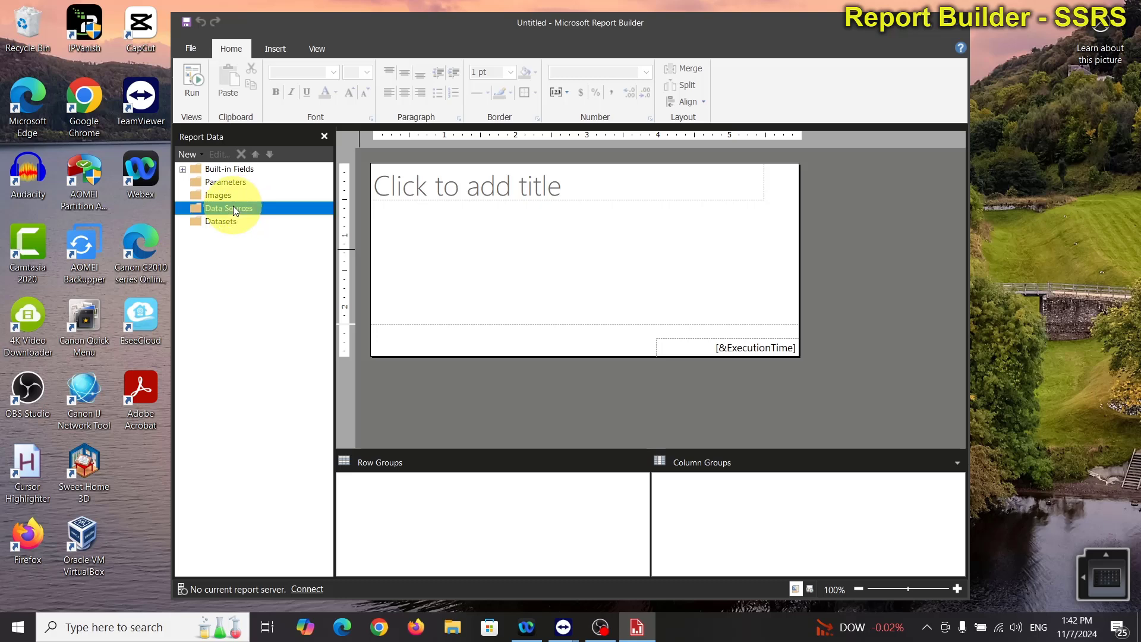
pyautogui.rightClick(233, 209)
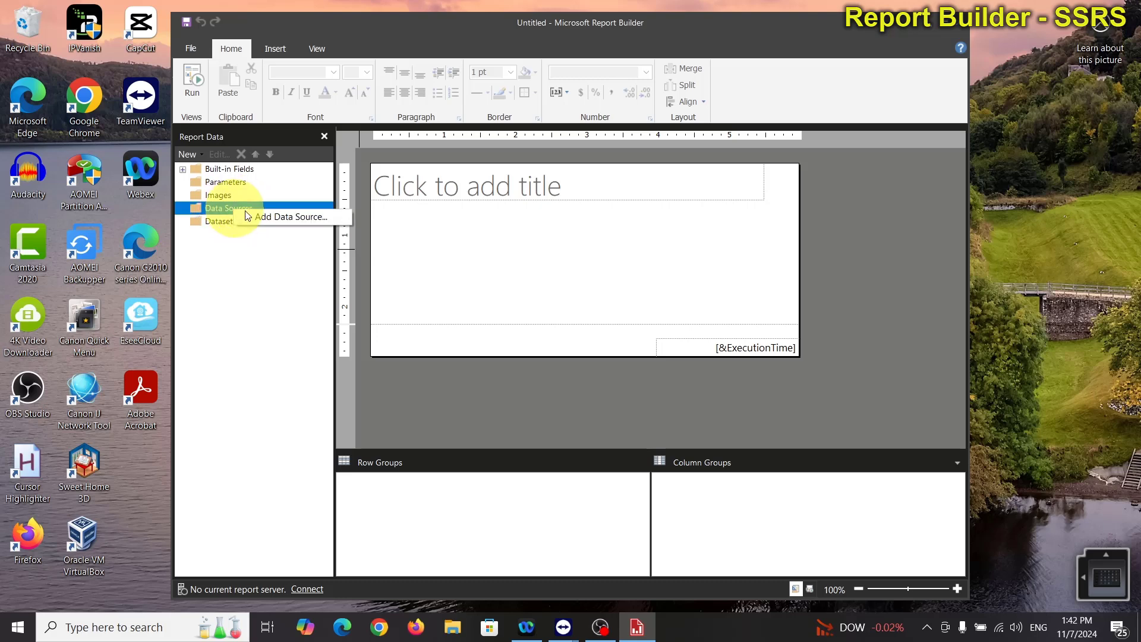
pyautogui.click(217, 194)
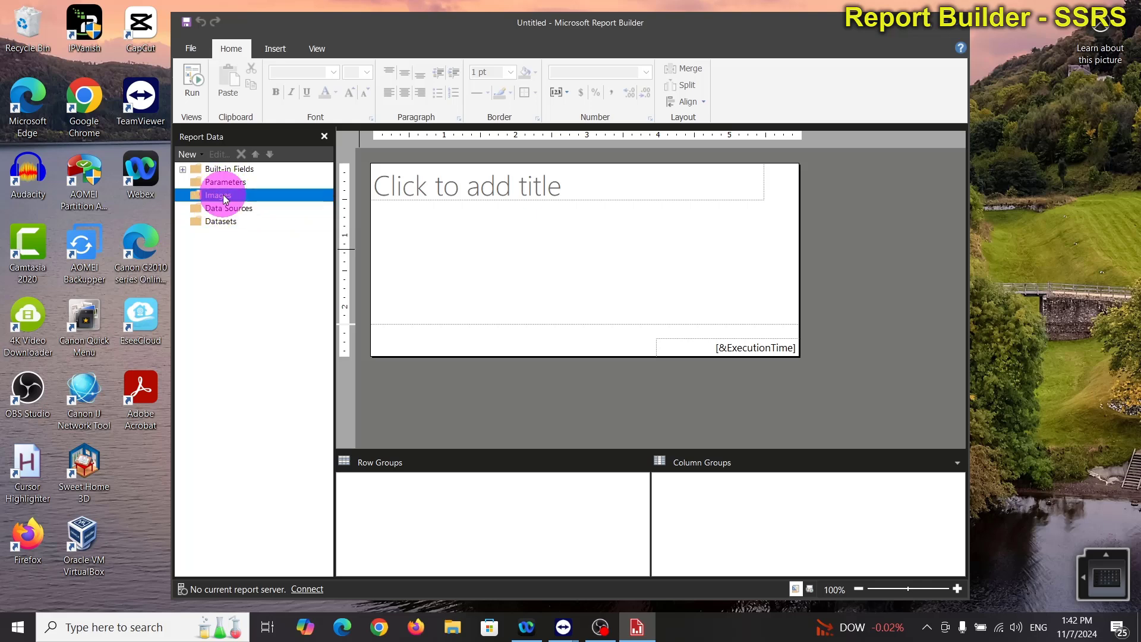
pyautogui.click(211, 209)
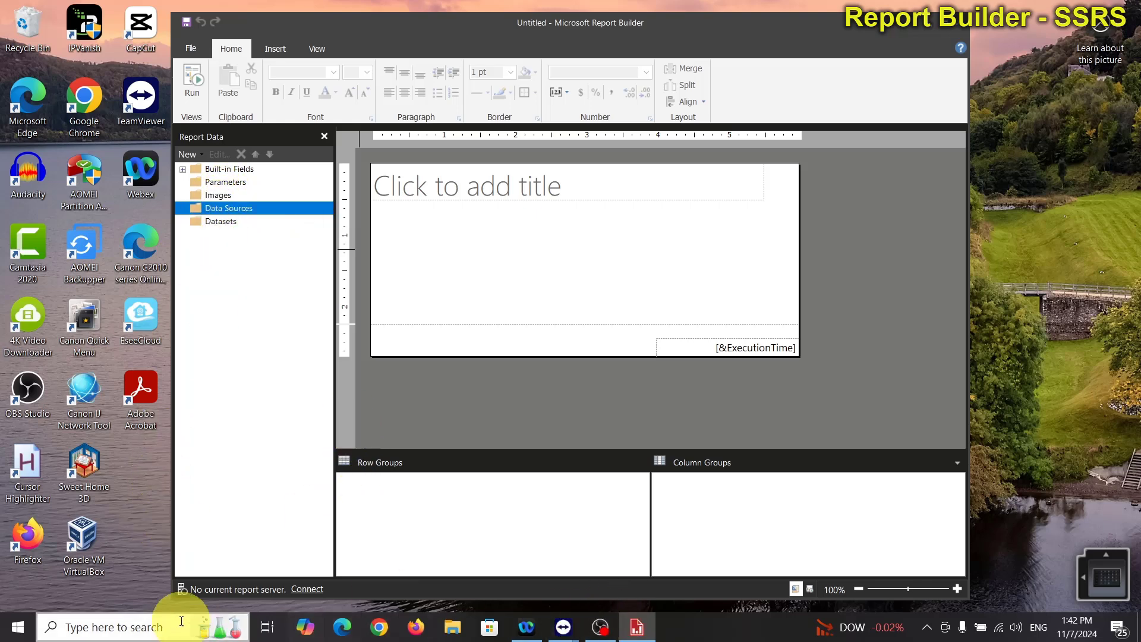
# Step: Open SQL Server Management Studio and connect to the Reporting Services server DESKTOP-S870KT2\SSRS with Windows Authentication
pyautogui.click(135, 627)
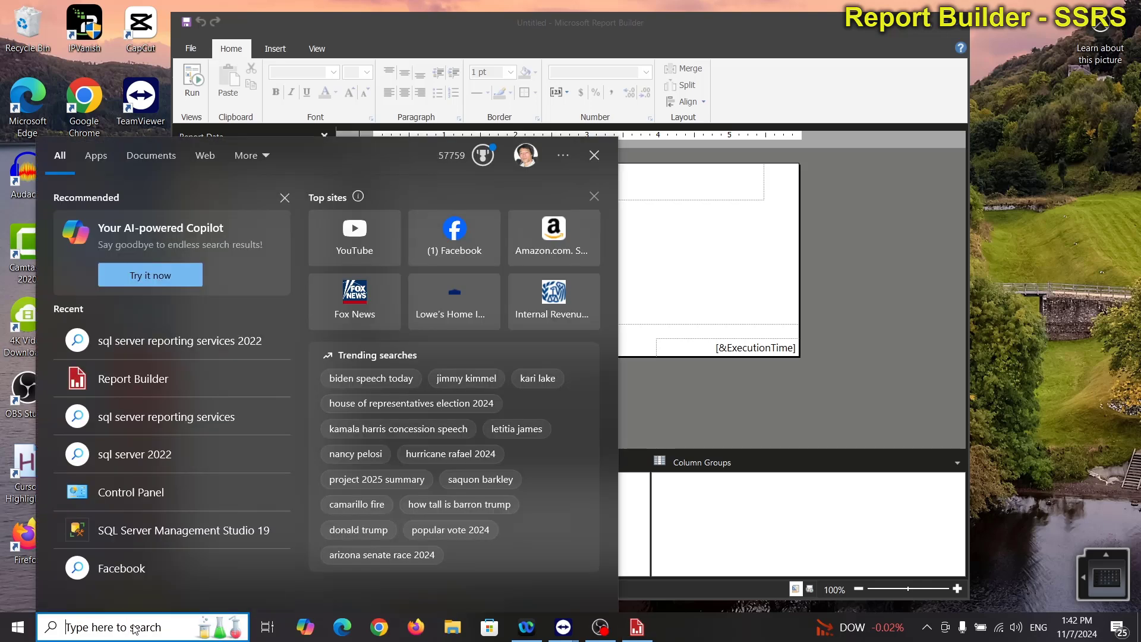
pyautogui.click(190, 535)
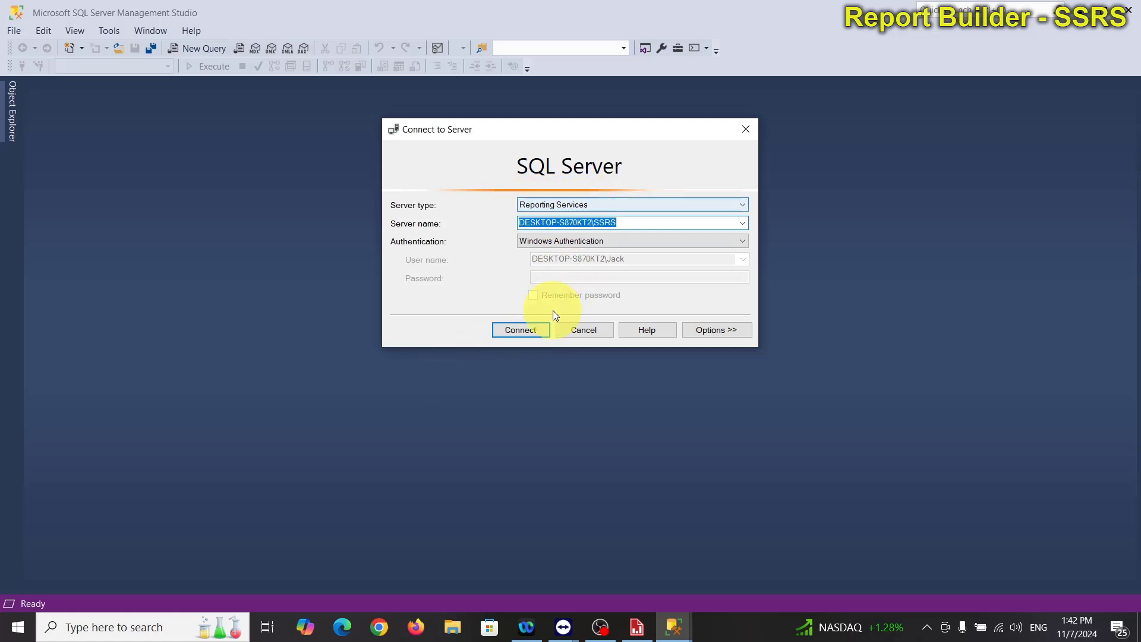
pyautogui.click(522, 329)
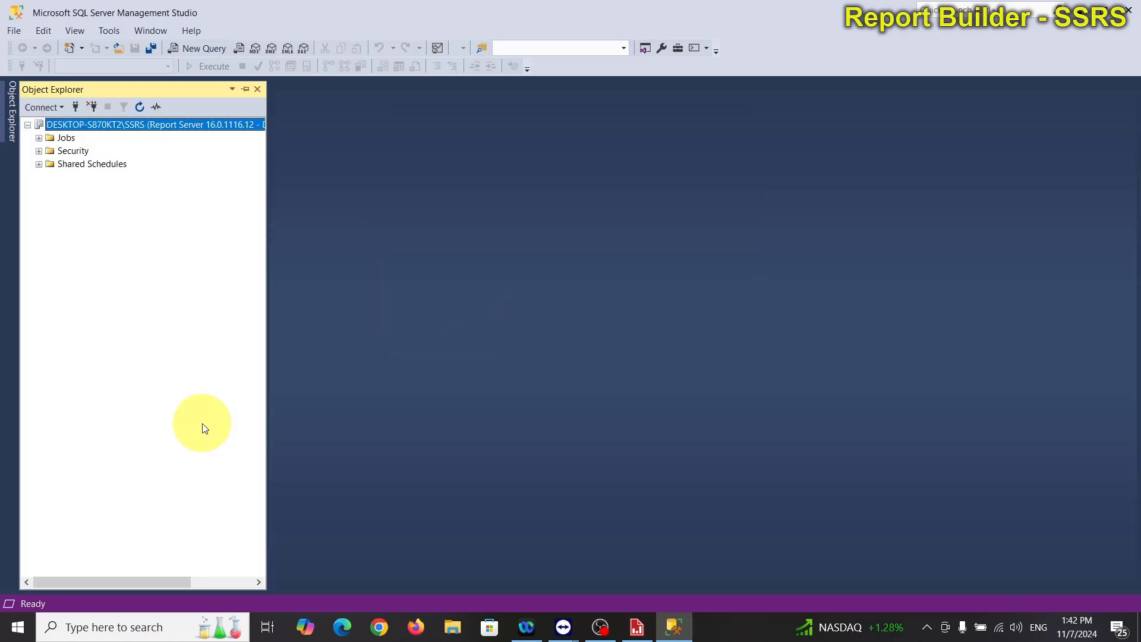
pyautogui.rightClick(64, 127)
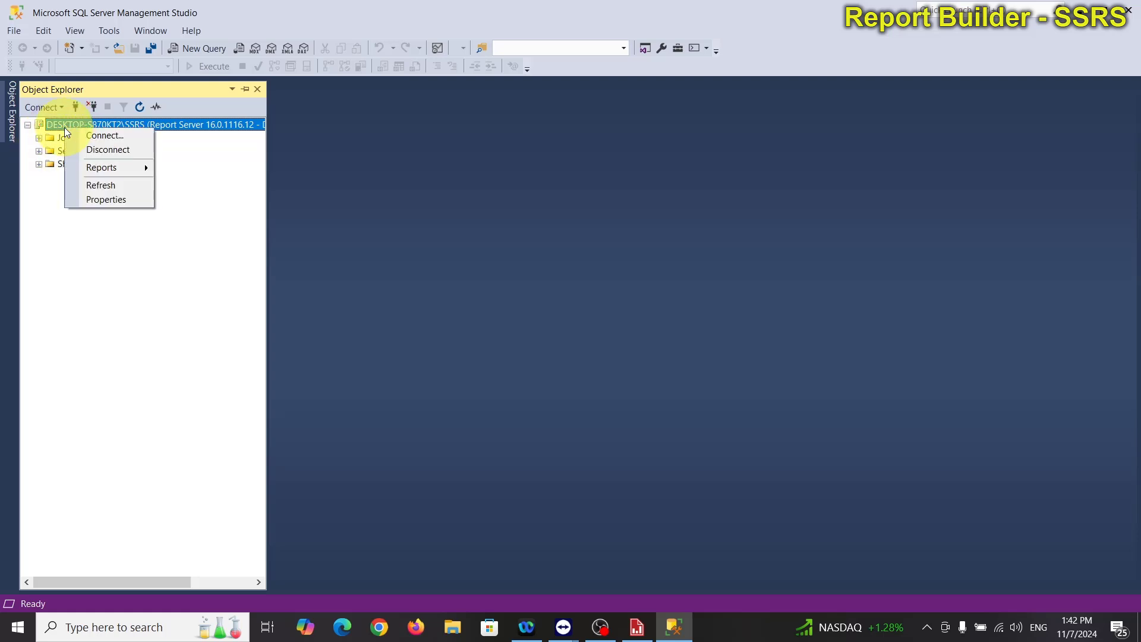
pyautogui.click(95, 199)
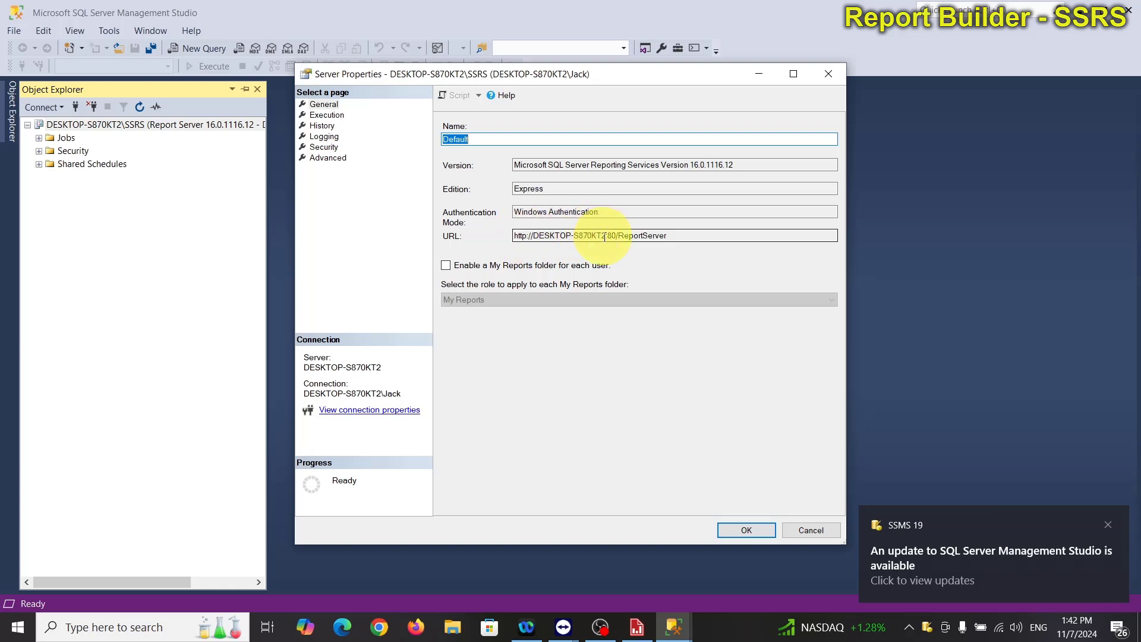
pyautogui.moveTo(602, 237); pyautogui.dragTo(489, 231)
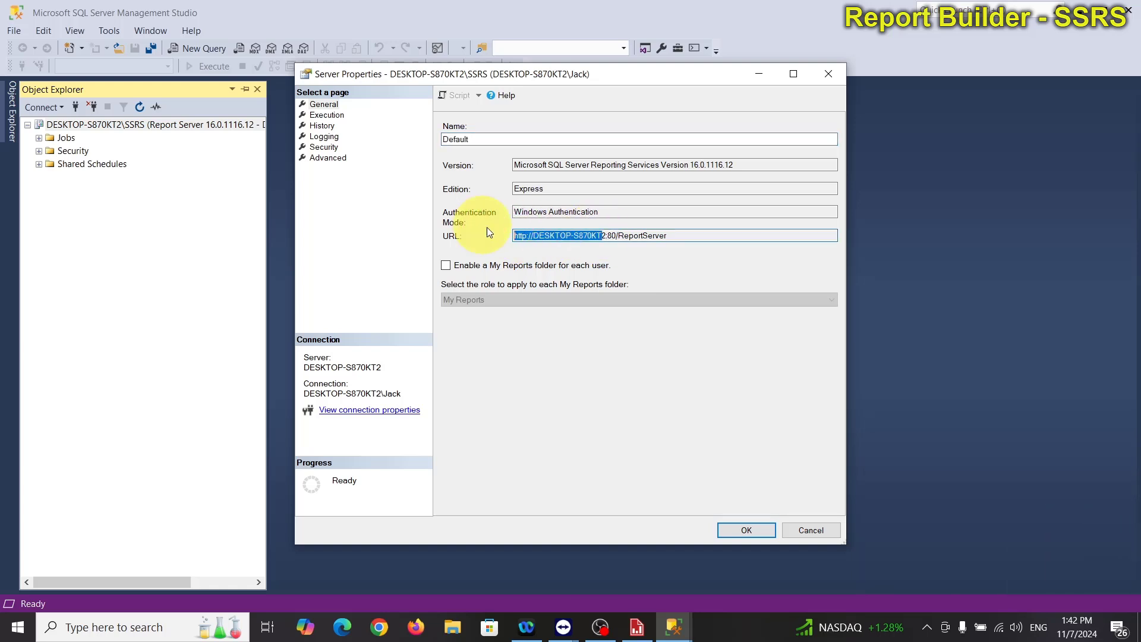
pyautogui.click(582, 236)
pyautogui.moveTo(608, 236); pyautogui.dragTo(474, 224)
pyautogui.hotkey('ctrl', 'c')
pyautogui.click(342, 632)
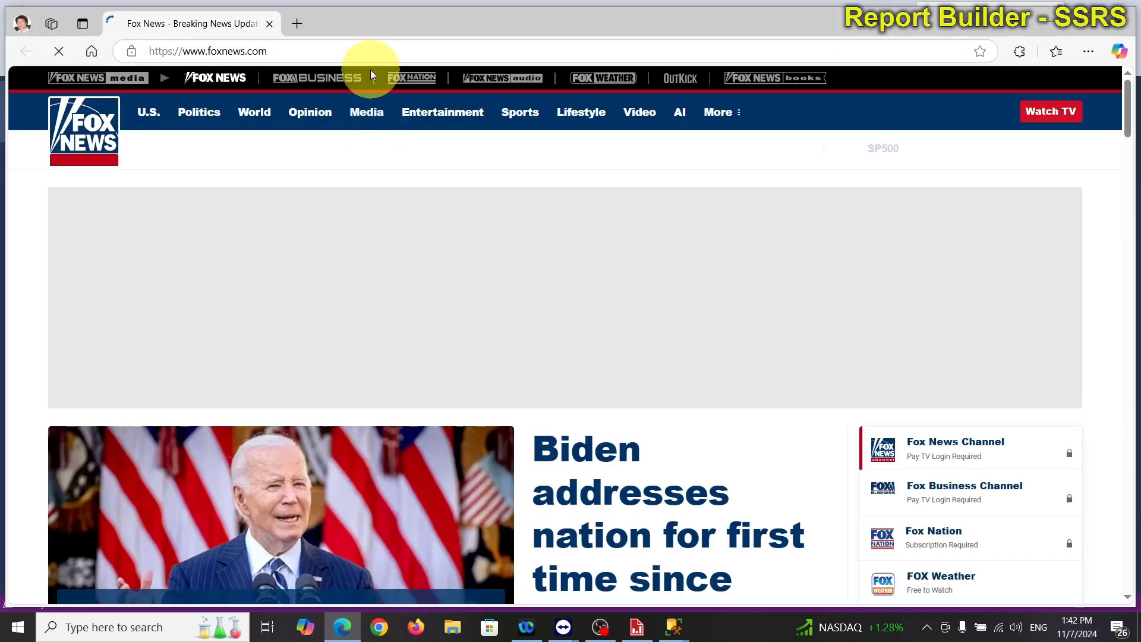
pyautogui.click(373, 54)
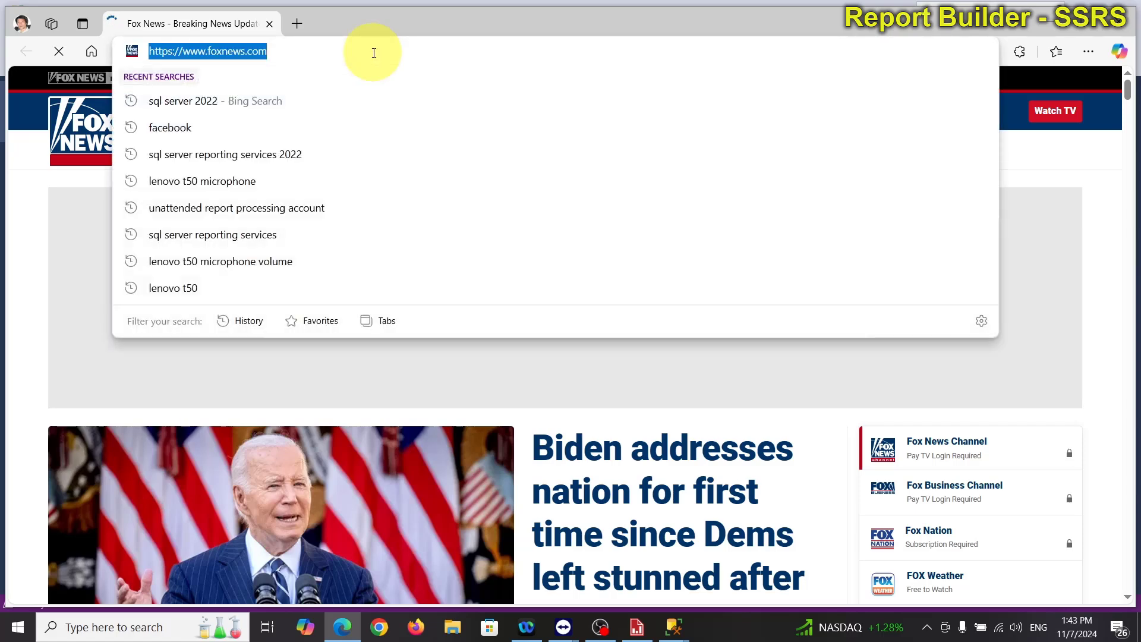
pyautogui.hotkey('ctrl', 'v')
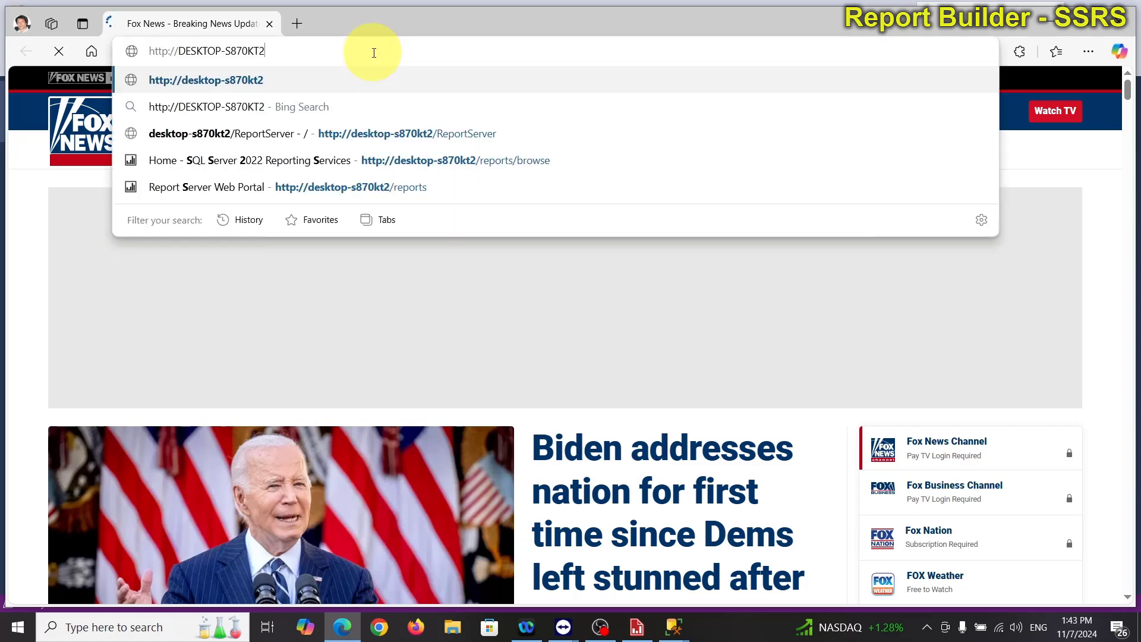
pyautogui.write('/')
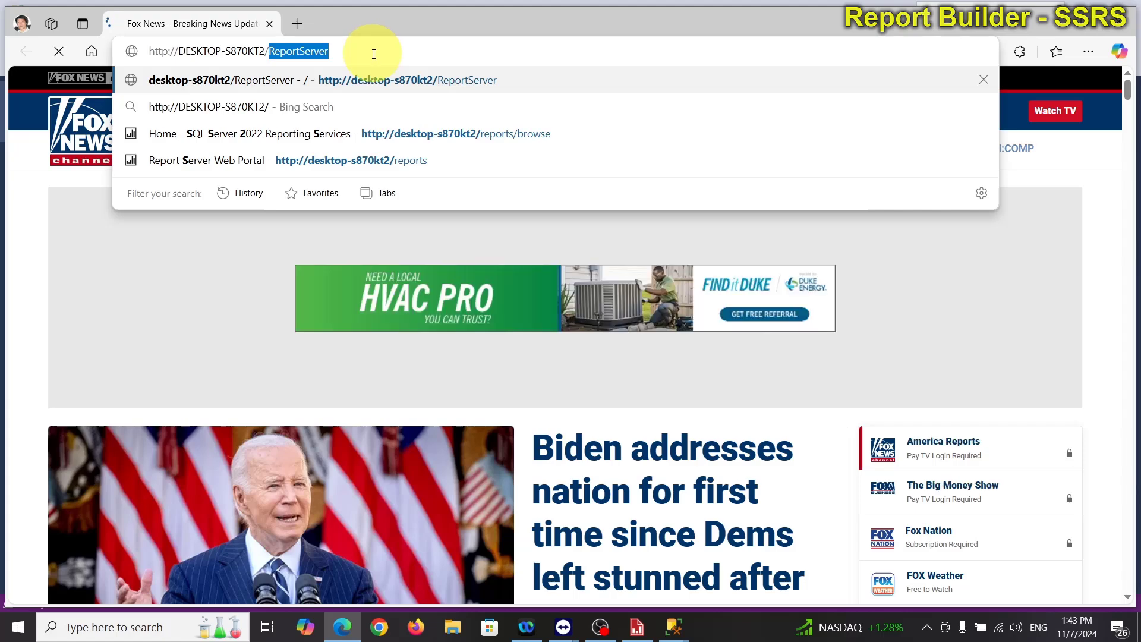
pyautogui.write('re')
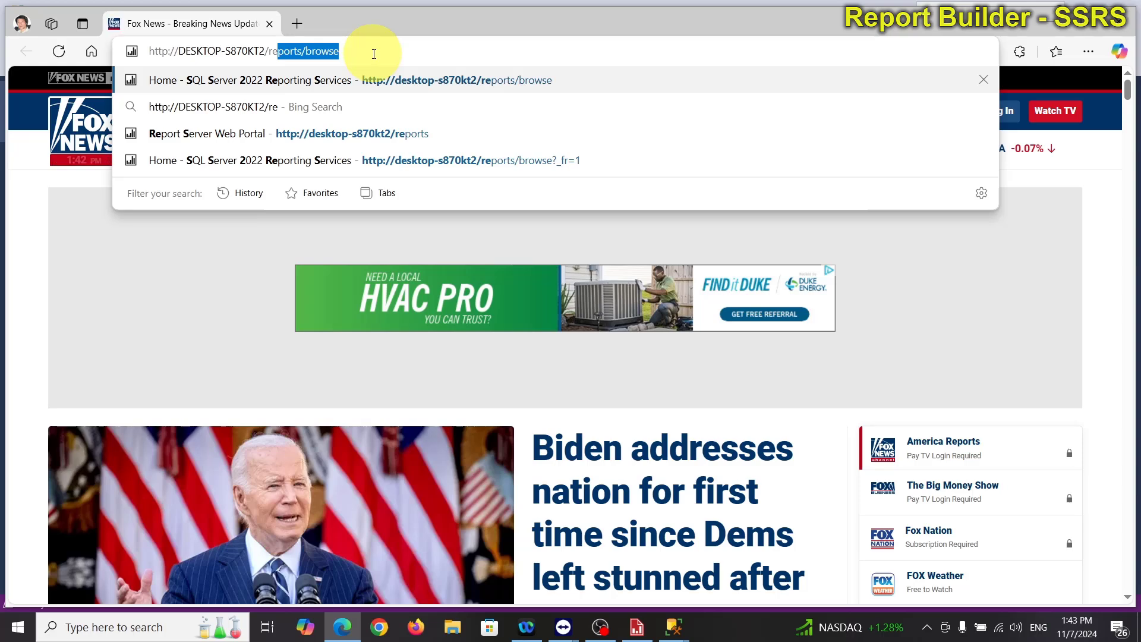
pyautogui.write('ports/')
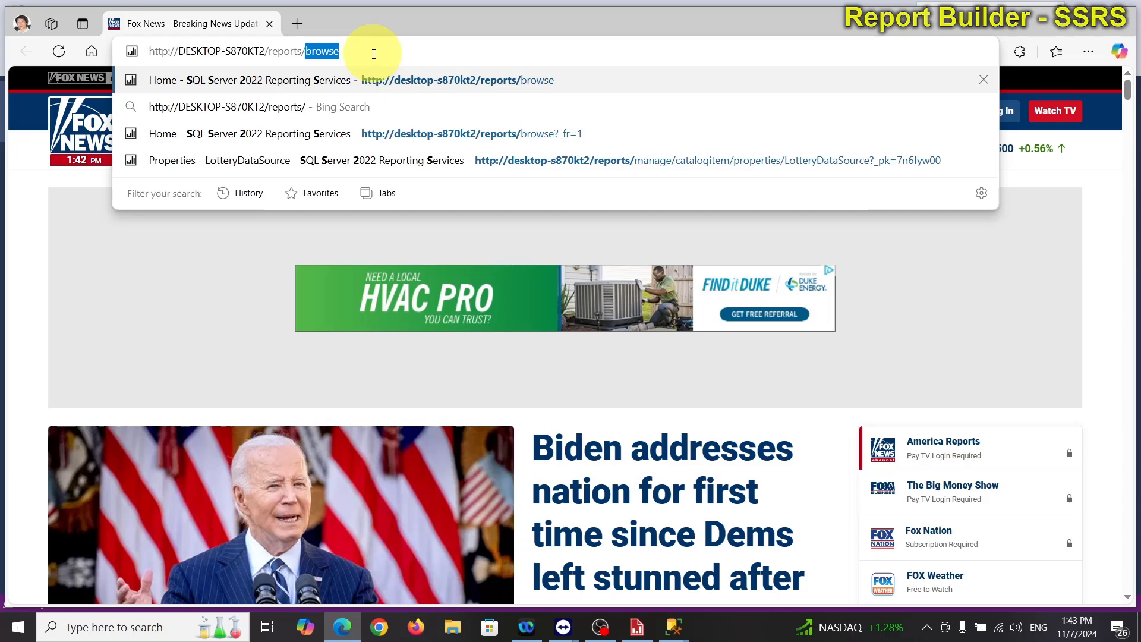
pyautogui.press('Right')
pyautogui.press('Return')
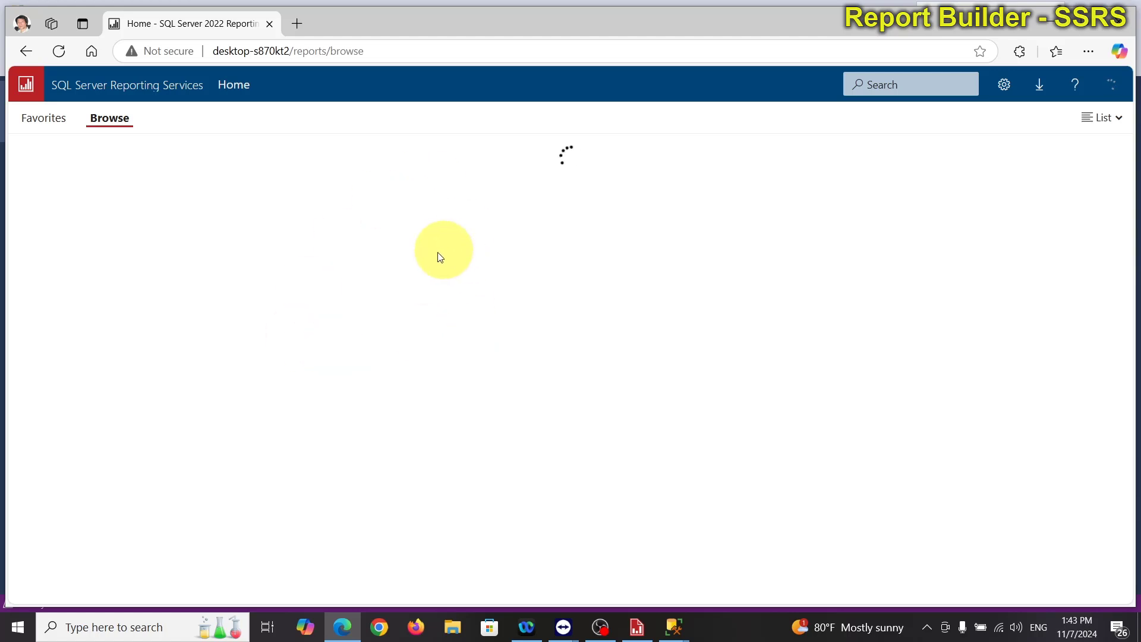
# Step: Copy the full address of the Reporting Services web portal from the browser
pyautogui.click(403, 50)
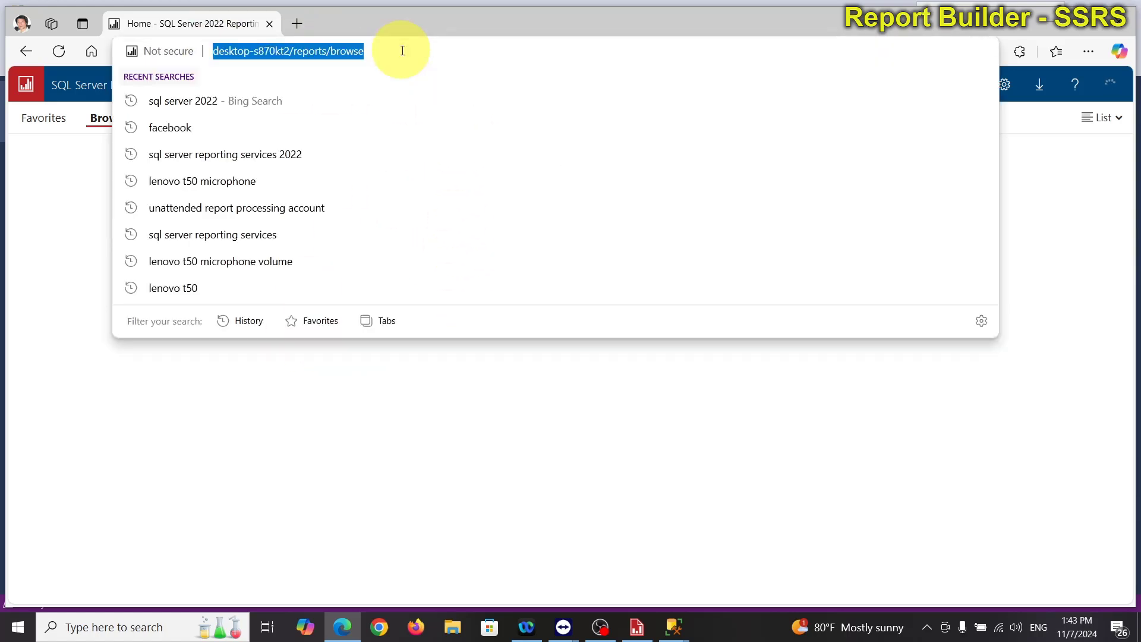
pyautogui.rightClick(334, 48)
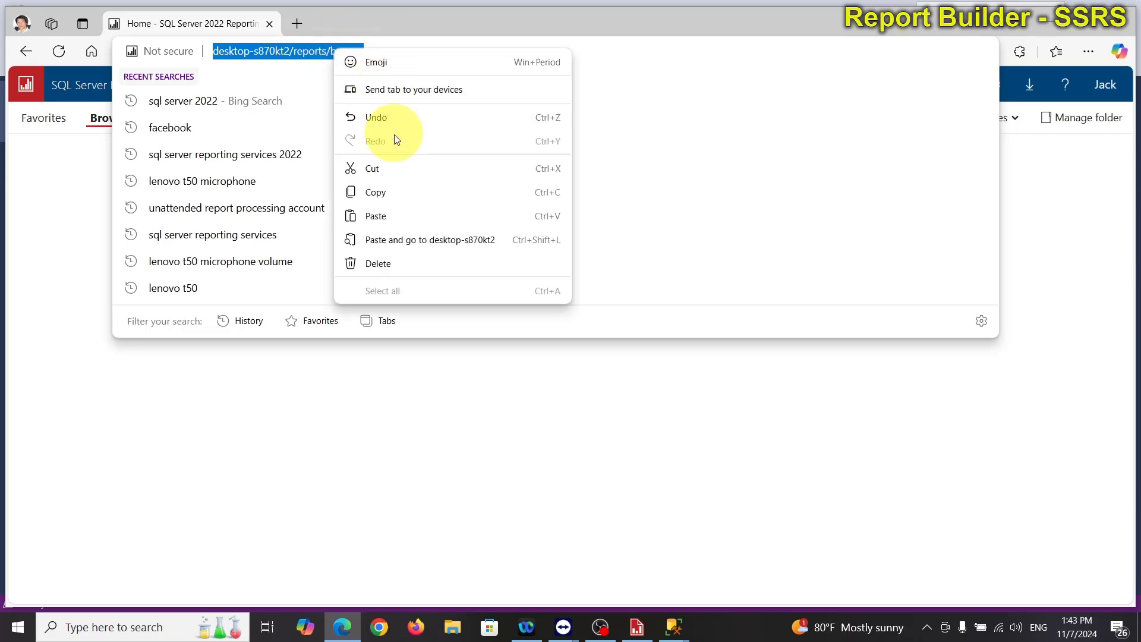
pyautogui.click(378, 194)
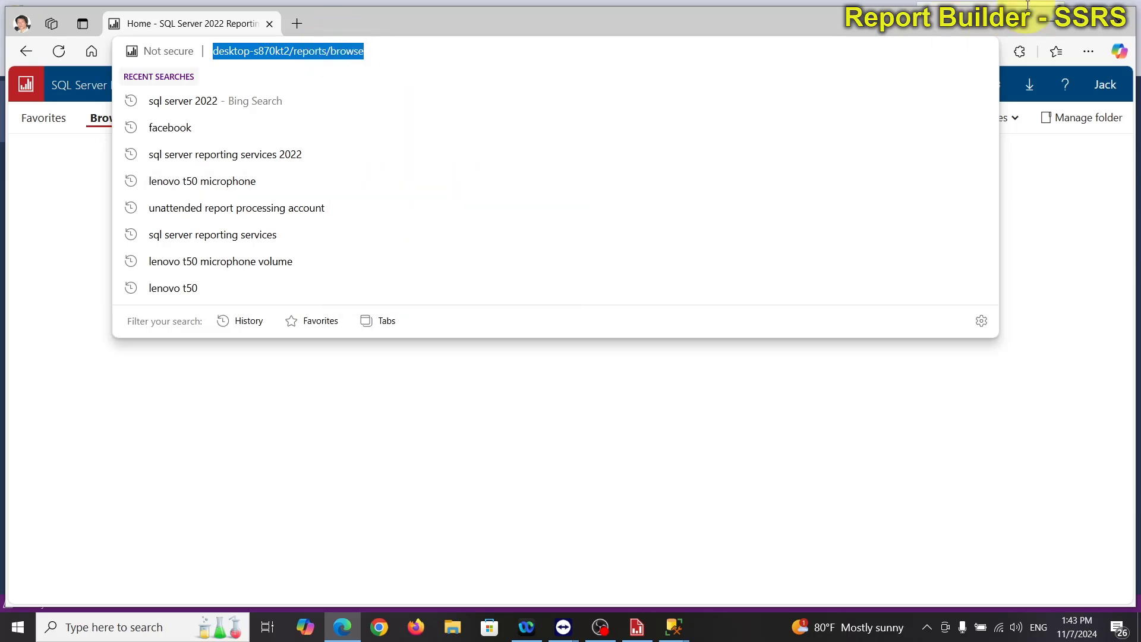
# Step: Clear the view to the desktop by minimizing the open program windows and cancelling the server properties
pyautogui.click(1046, 23)
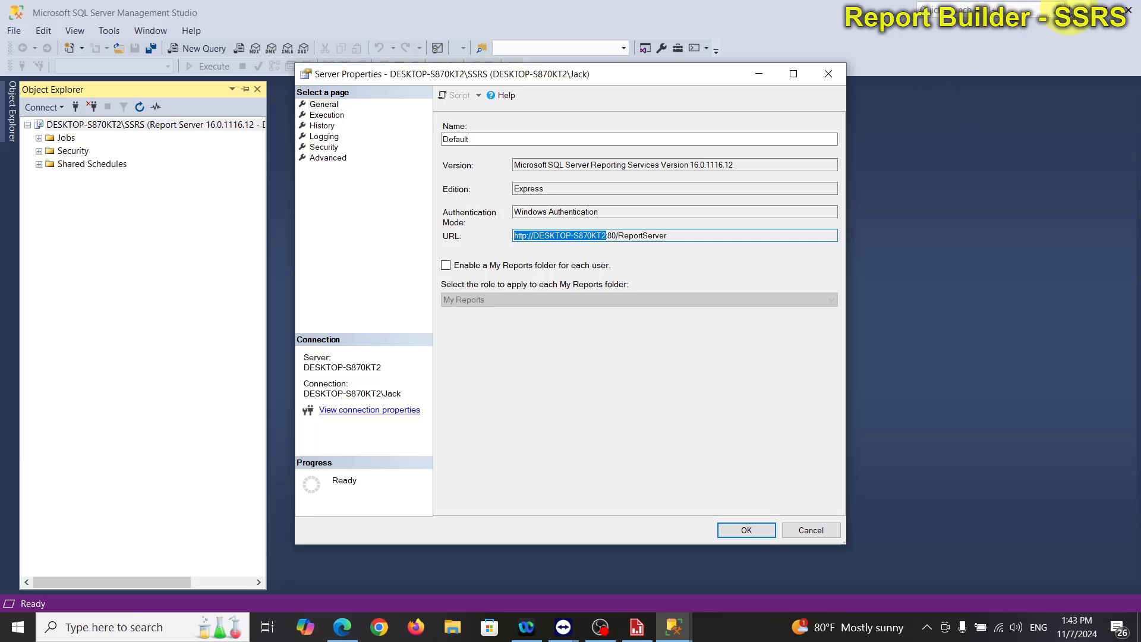
pyautogui.click(1081, 18)
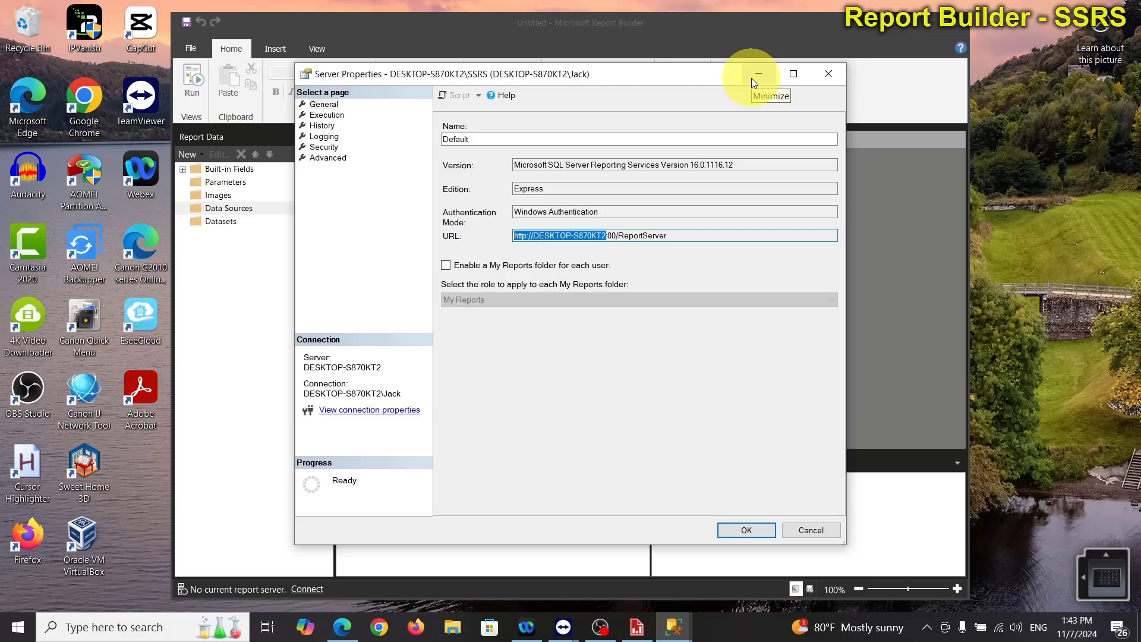
pyautogui.click(808, 534)
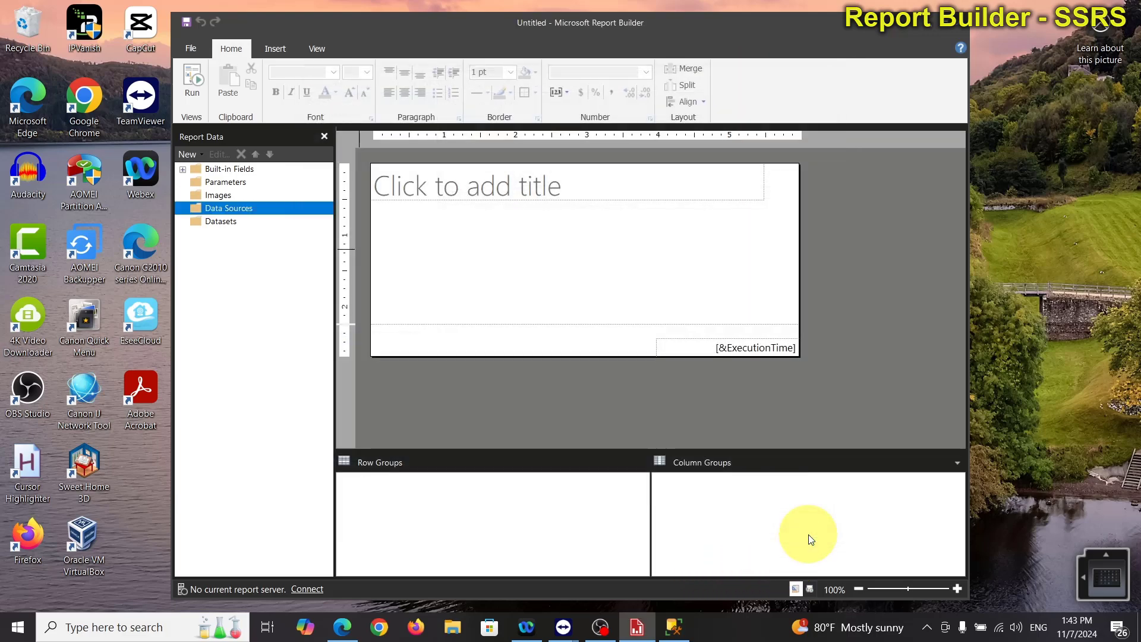
pyautogui.click(924, 23)
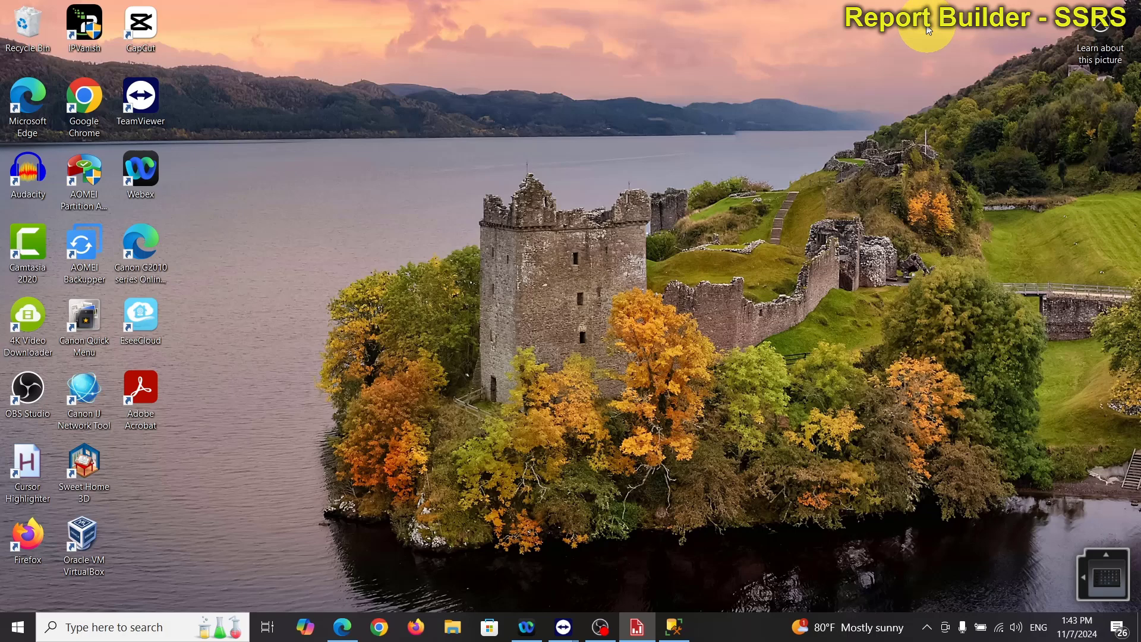
# Step: Start a new desktop shortcut and try to paste the web portal address as its location
pyautogui.rightClick(234, 223)
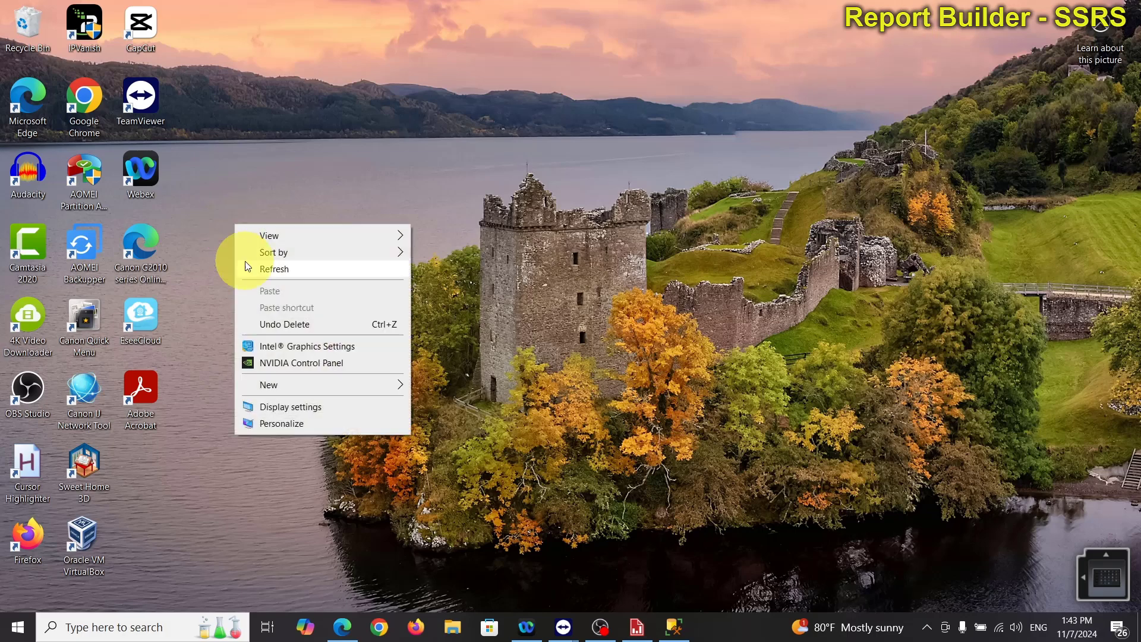
pyautogui.moveTo(329, 393)
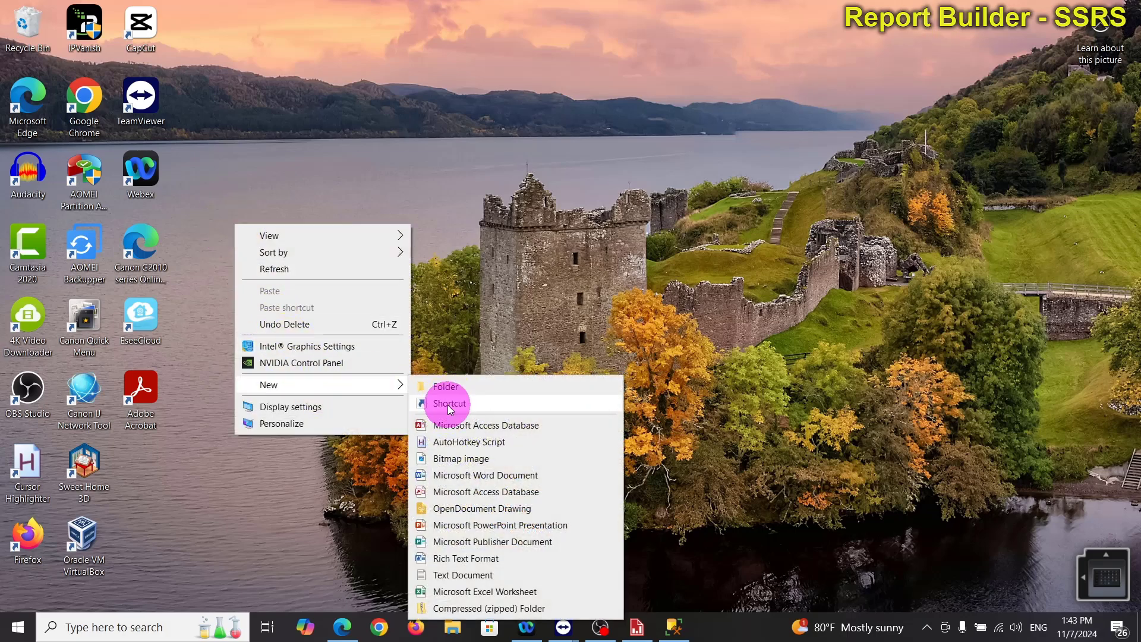
pyautogui.click(446, 402)
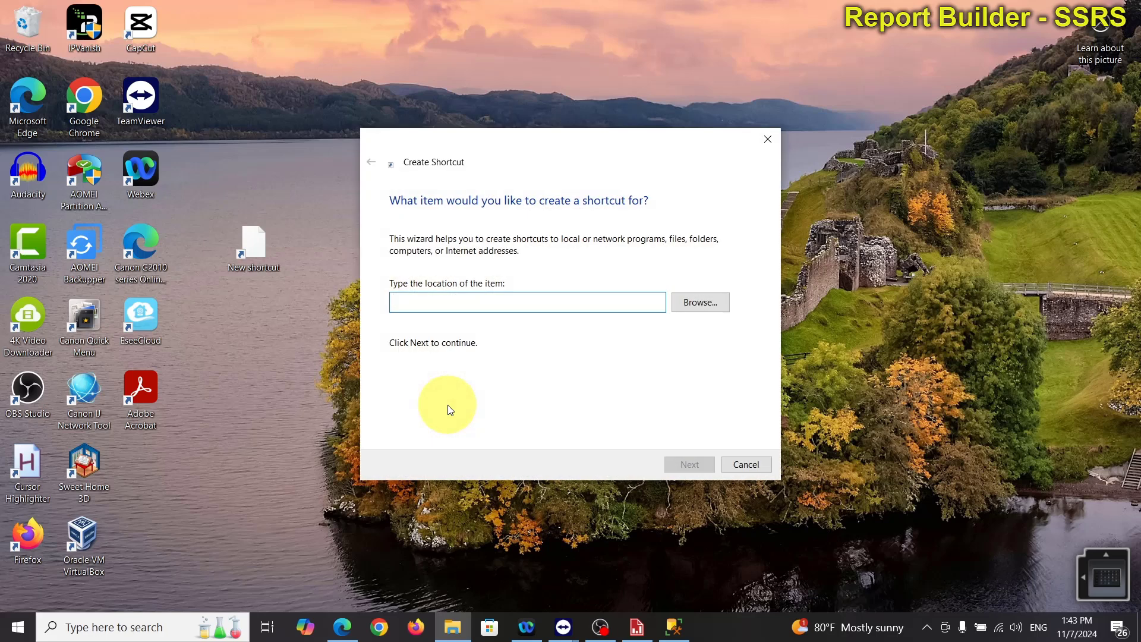
pyautogui.rightClick(411, 302)
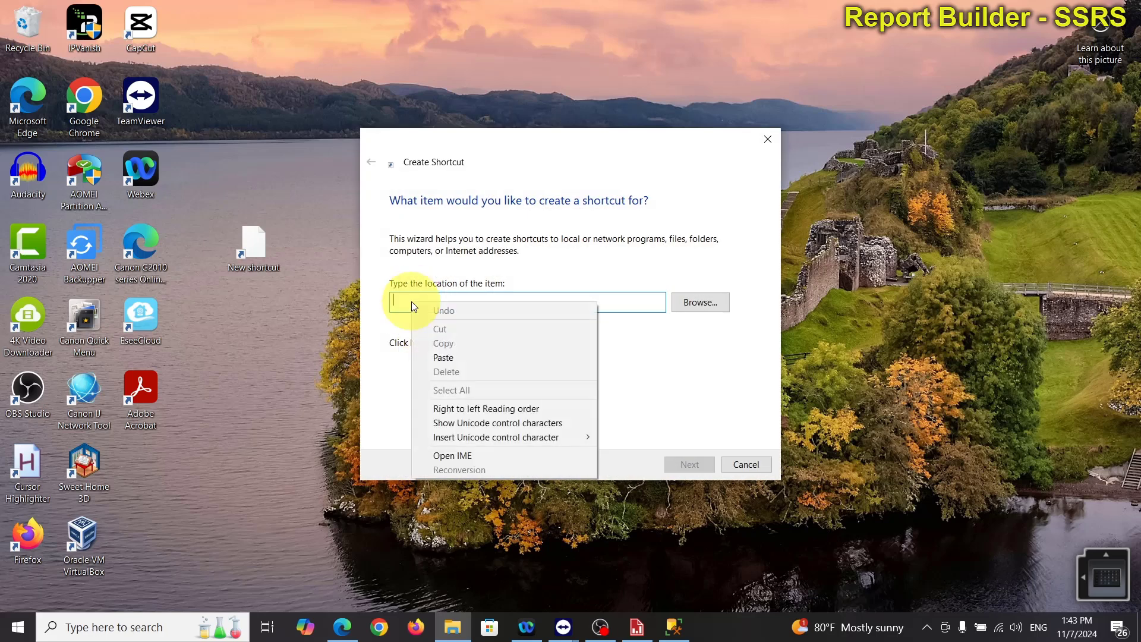
pyautogui.click(461, 358)
pyautogui.click(344, 627)
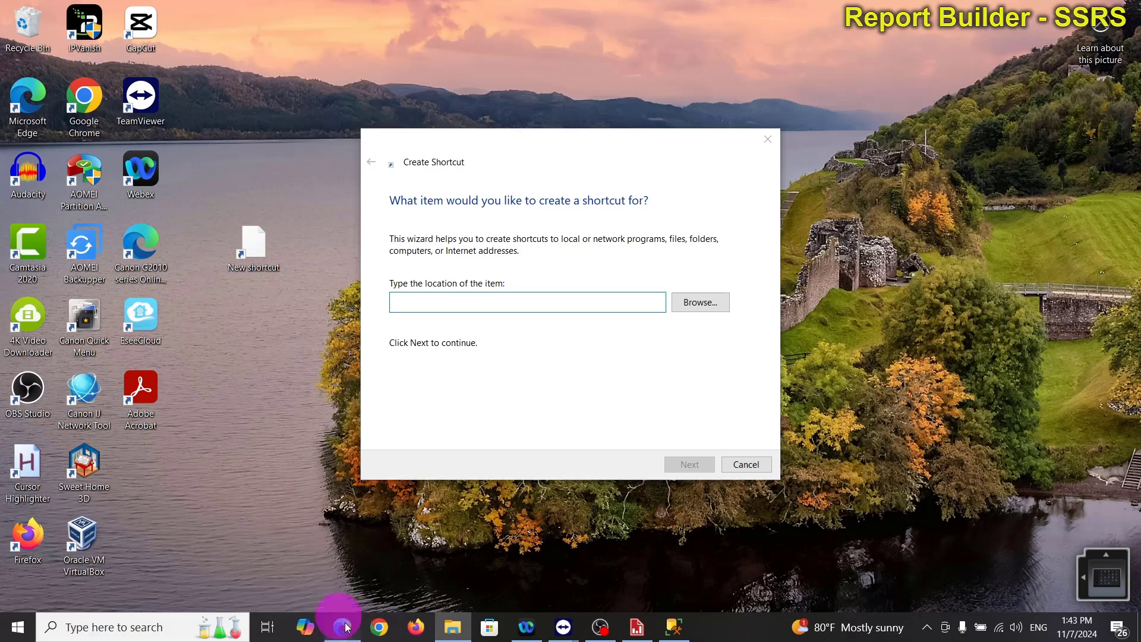
pyautogui.rightClick(305, 52)
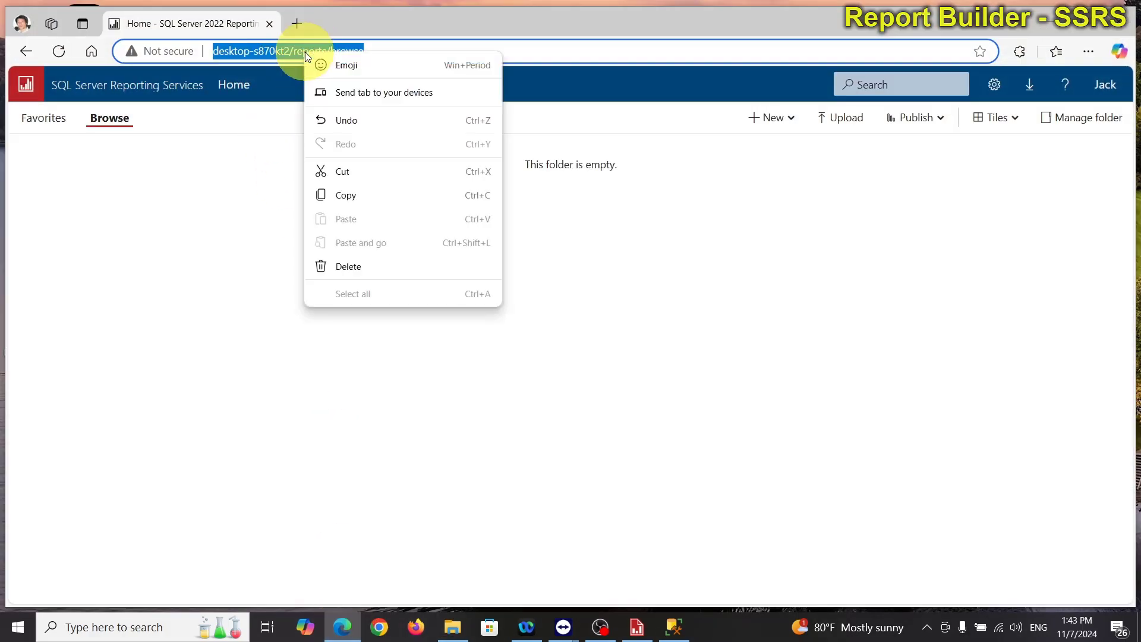
pyautogui.click(348, 195)
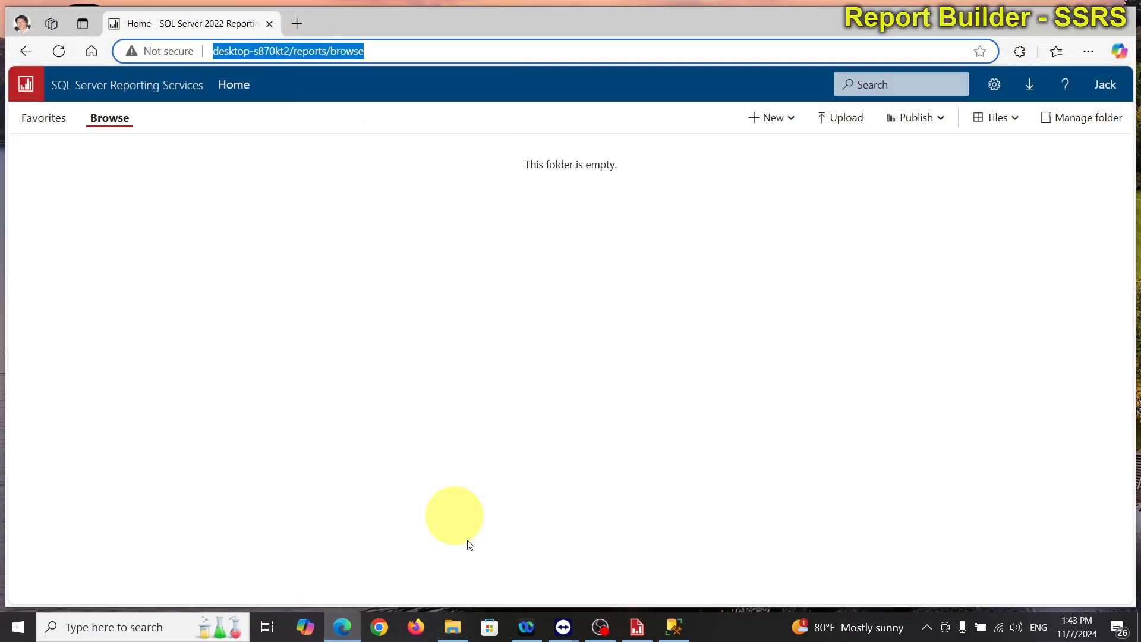
pyautogui.click(1039, 20)
pyautogui.rightClick(487, 297)
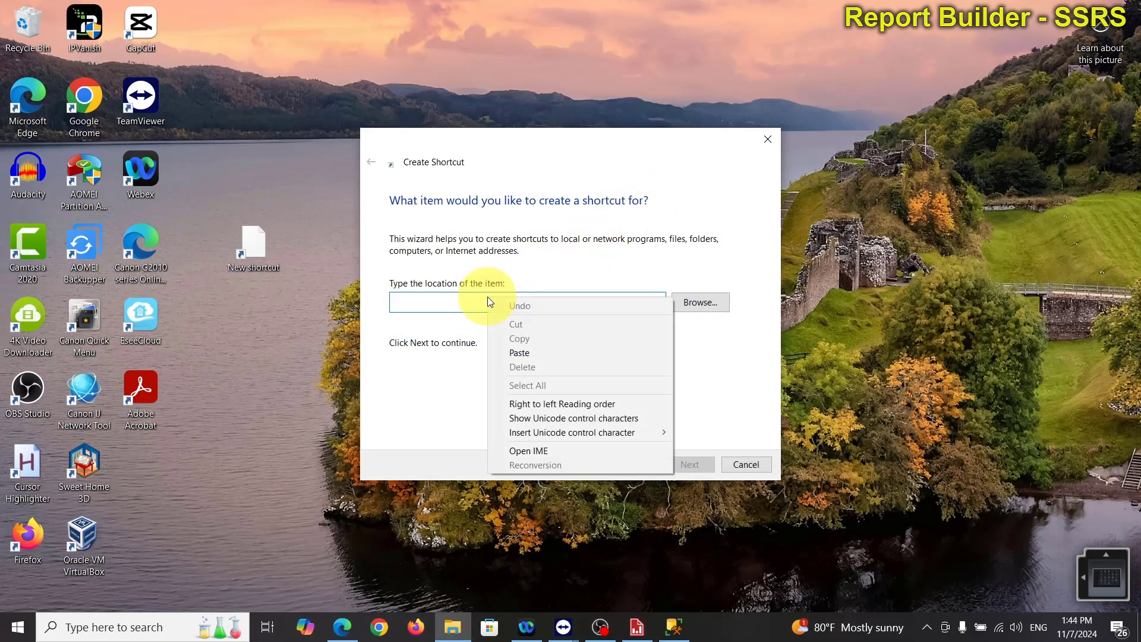
pyautogui.click(536, 353)
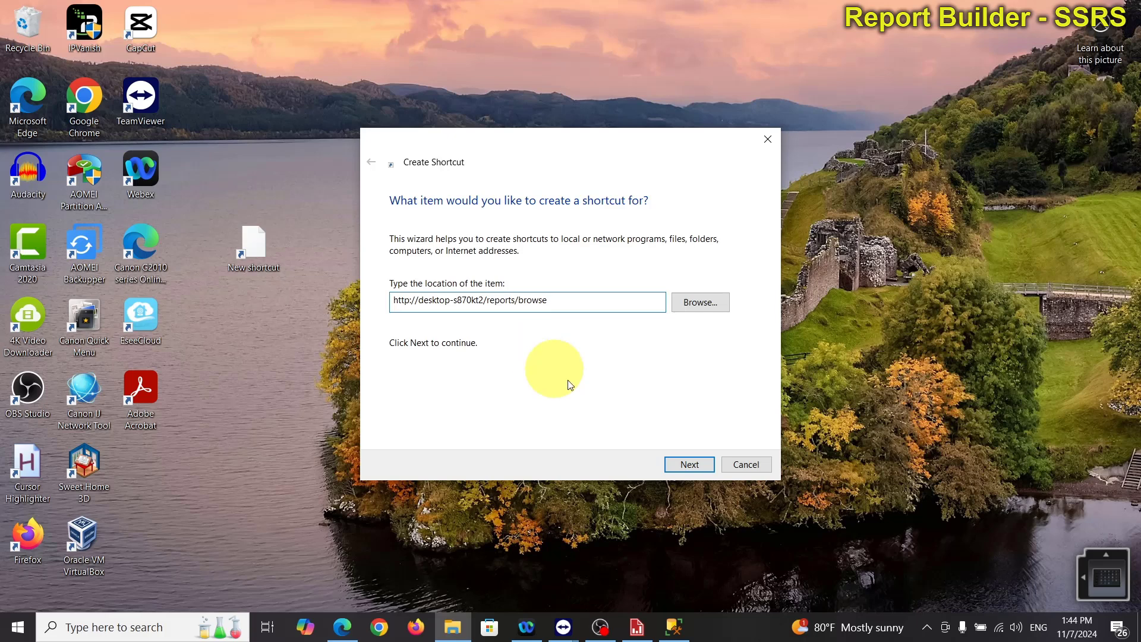
pyautogui.click(684, 465)
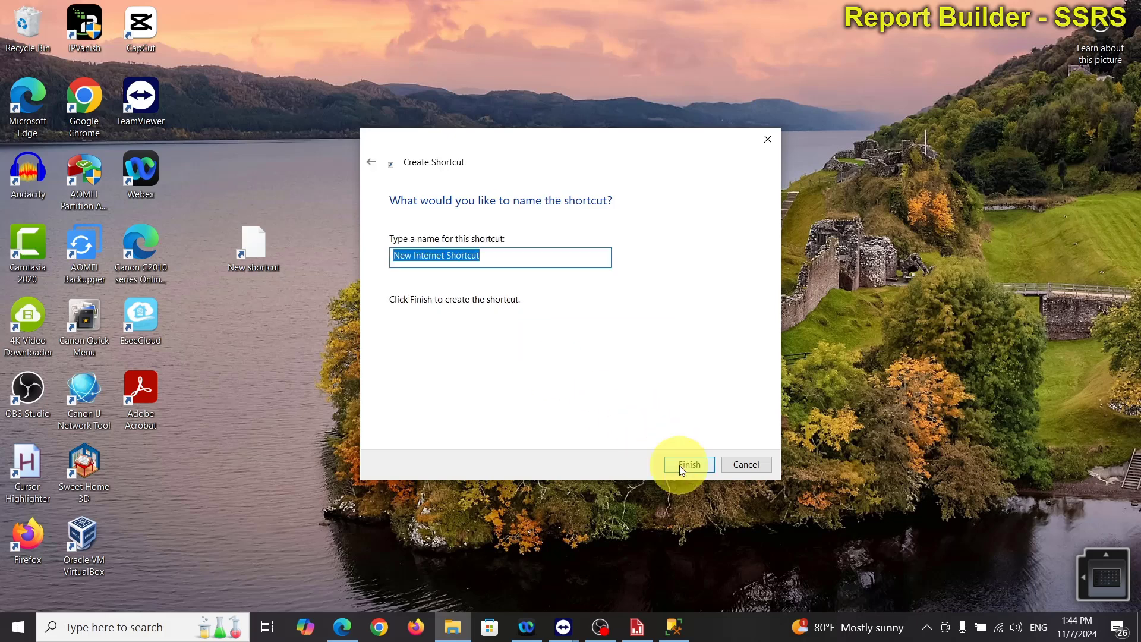
# Step: Finish the shortcut with the name Sql Server Reporting Services and place its icon below Adobe Acrobat on the desktop
pyautogui.write('Re')
pyautogui.press('BackSpace')
pyautogui.press('BackSpace')
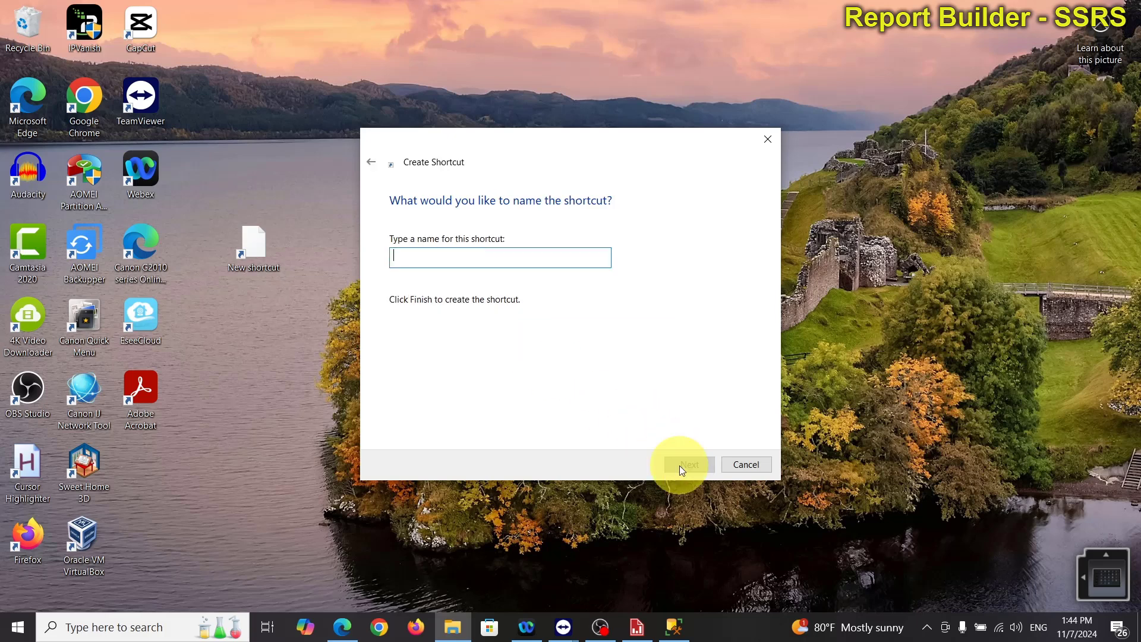
pyautogui.write('Sql Server Reporting Services')
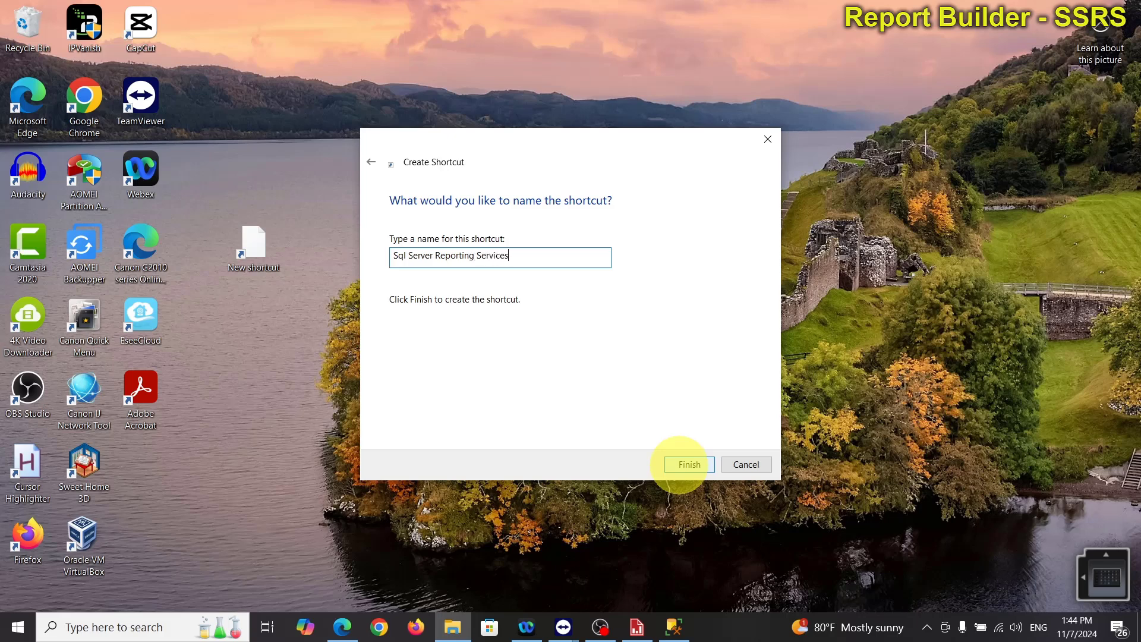
pyautogui.click(694, 465)
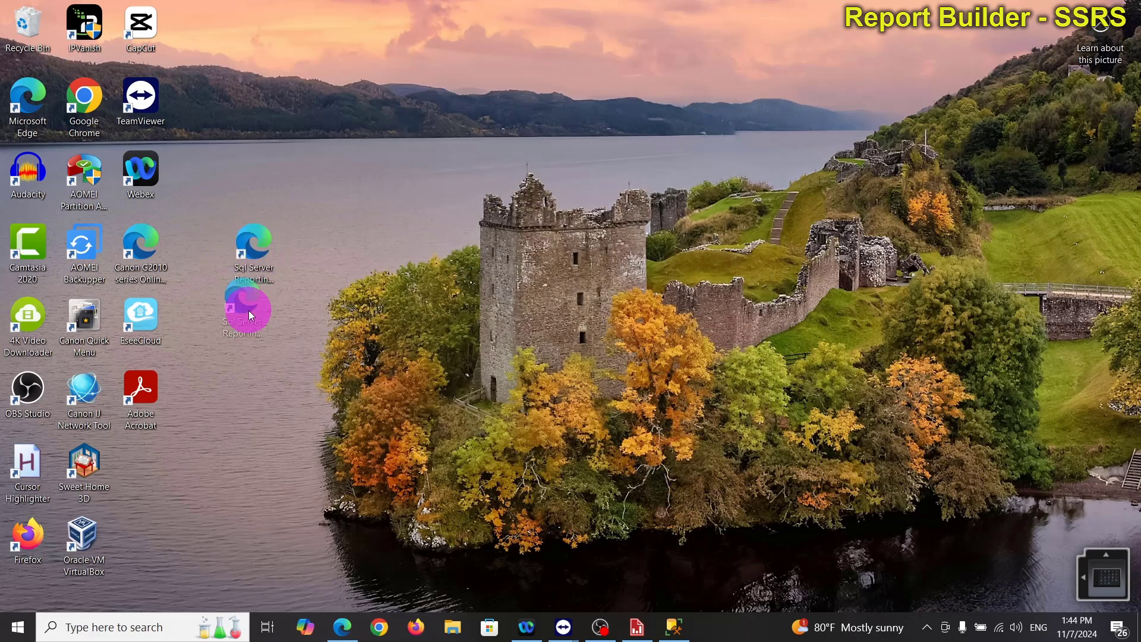
pyautogui.moveTo(149, 475); pyautogui.dragTo(148, 473)
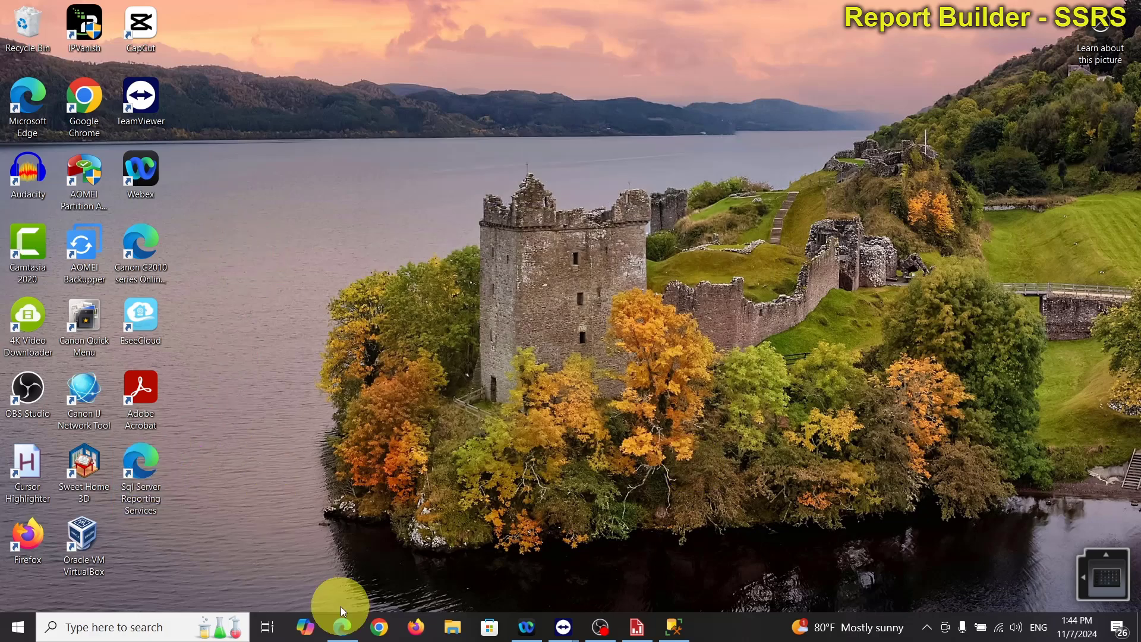
# Step: Close the open Microsoft Edge window and reopen the web portal with the Sql Server Reporting Services desktop shortcut
pyautogui.click(351, 629)
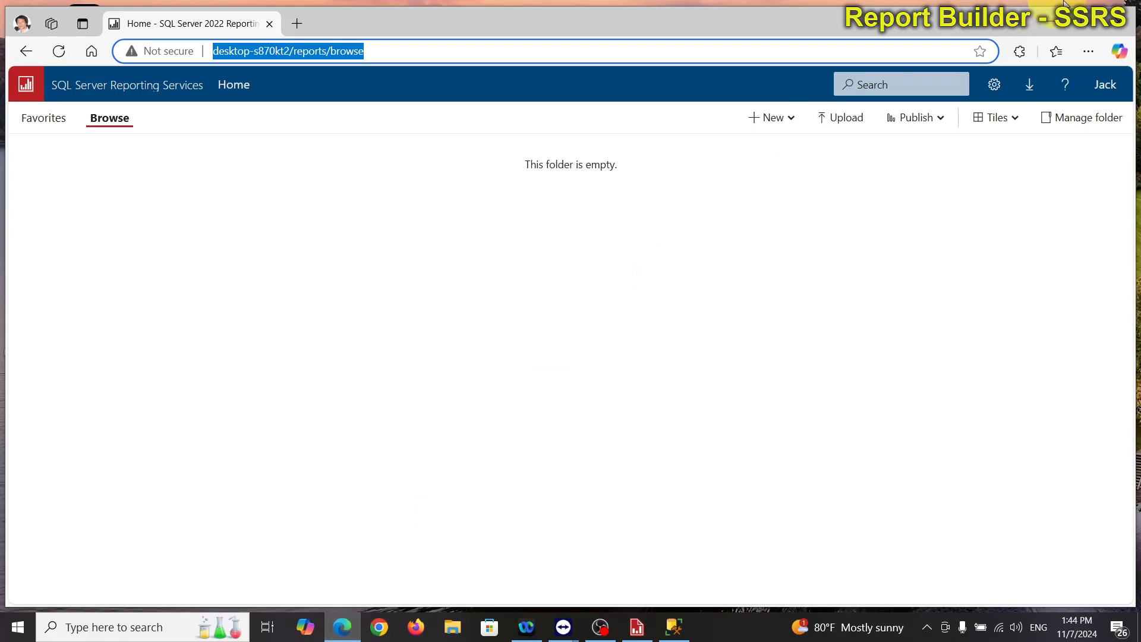
pyautogui.click(1130, 22)
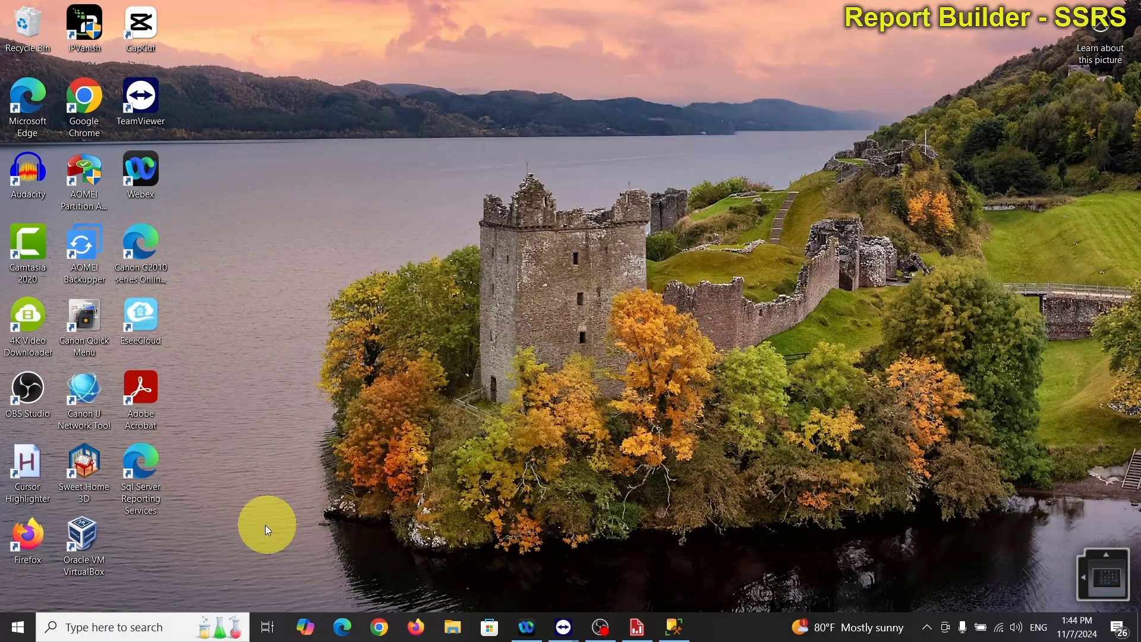
pyautogui.doubleClick(151, 466)
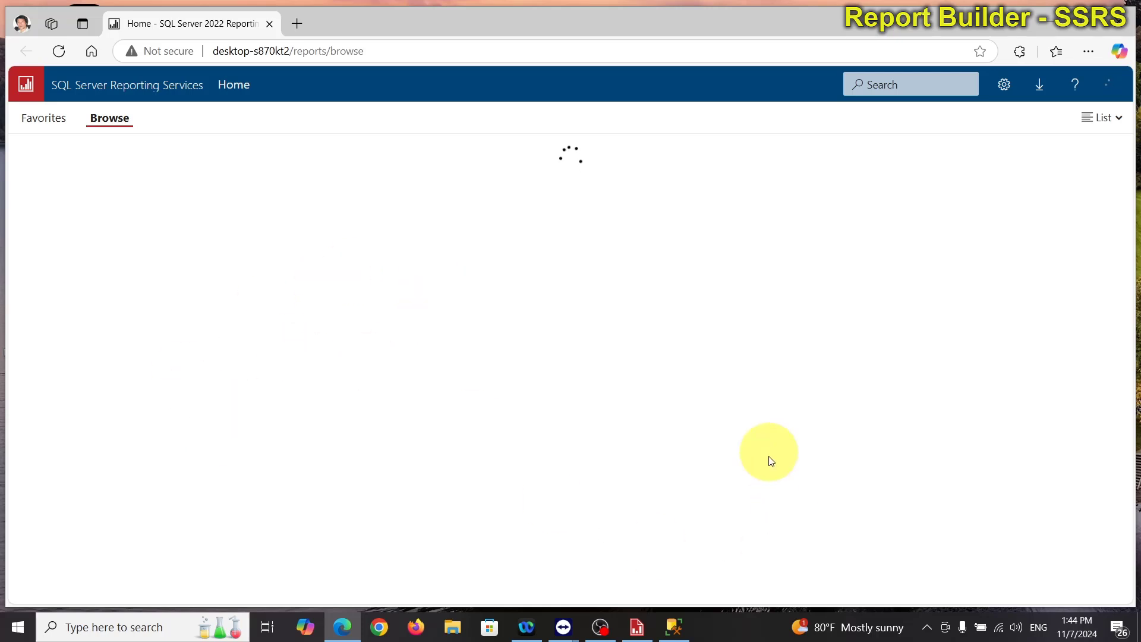
# Step: Switch to SQL Server Management Studio and copy the full report server URL from the properties of DESKTOP-S870KT2\SSRS
pyautogui.click(653, 631)
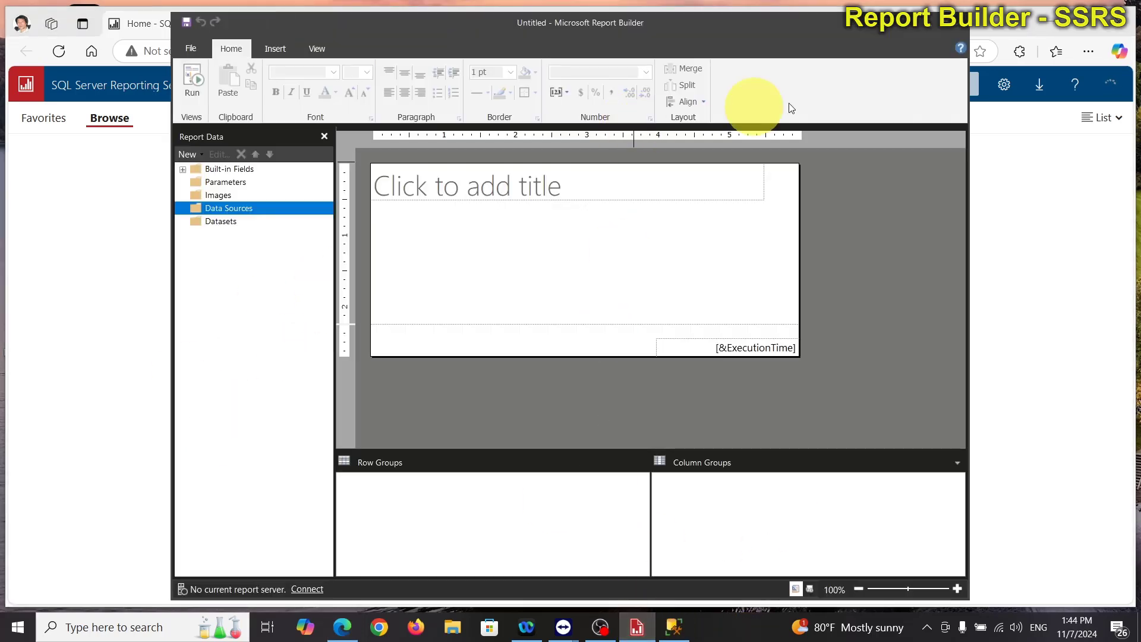
pyautogui.click(949, 27)
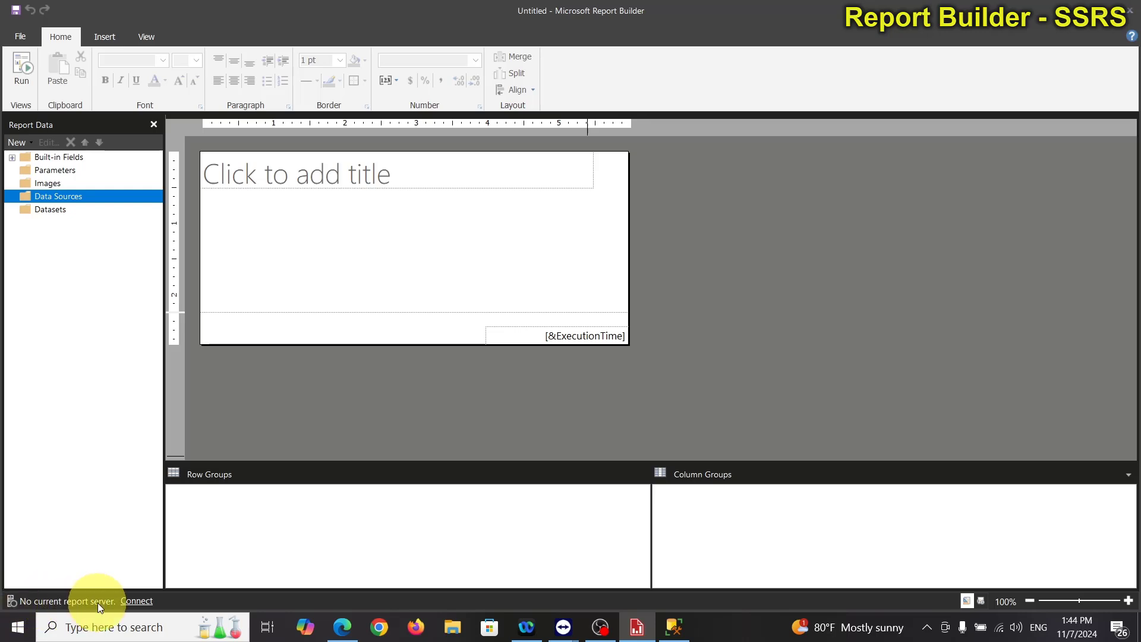
pyautogui.click(678, 625)
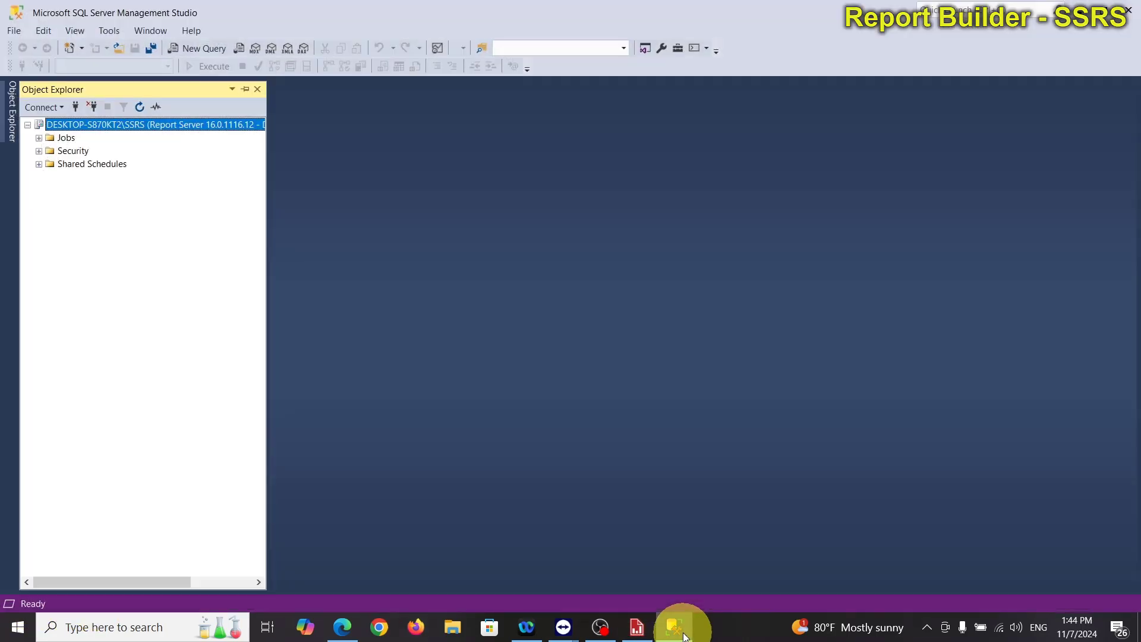
pyautogui.rightClick(91, 123)
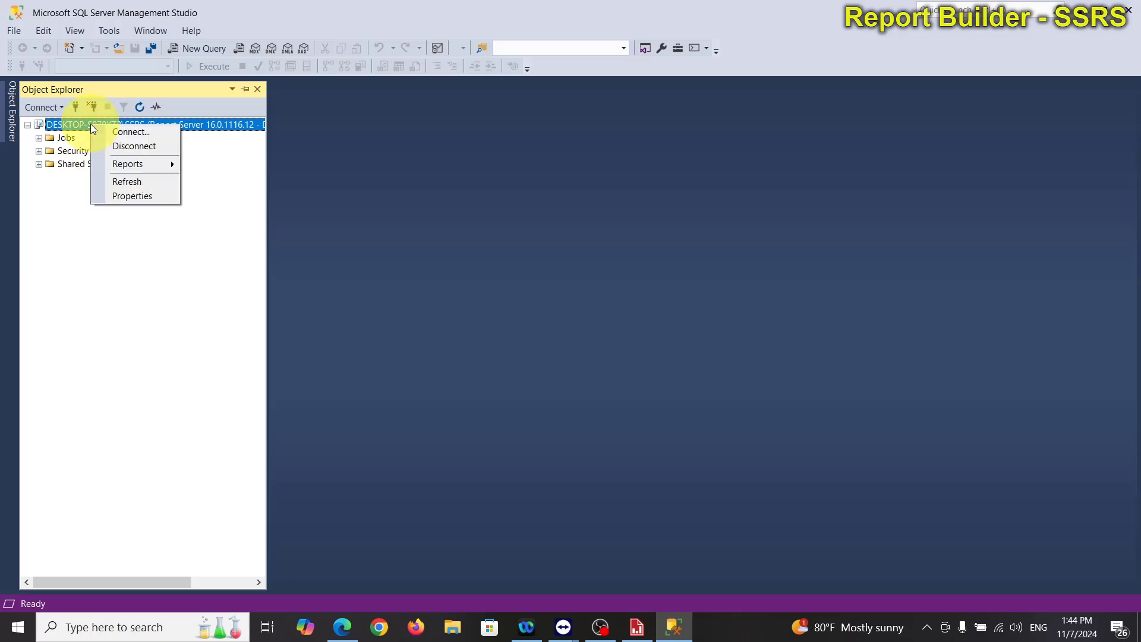
pyautogui.click(130, 196)
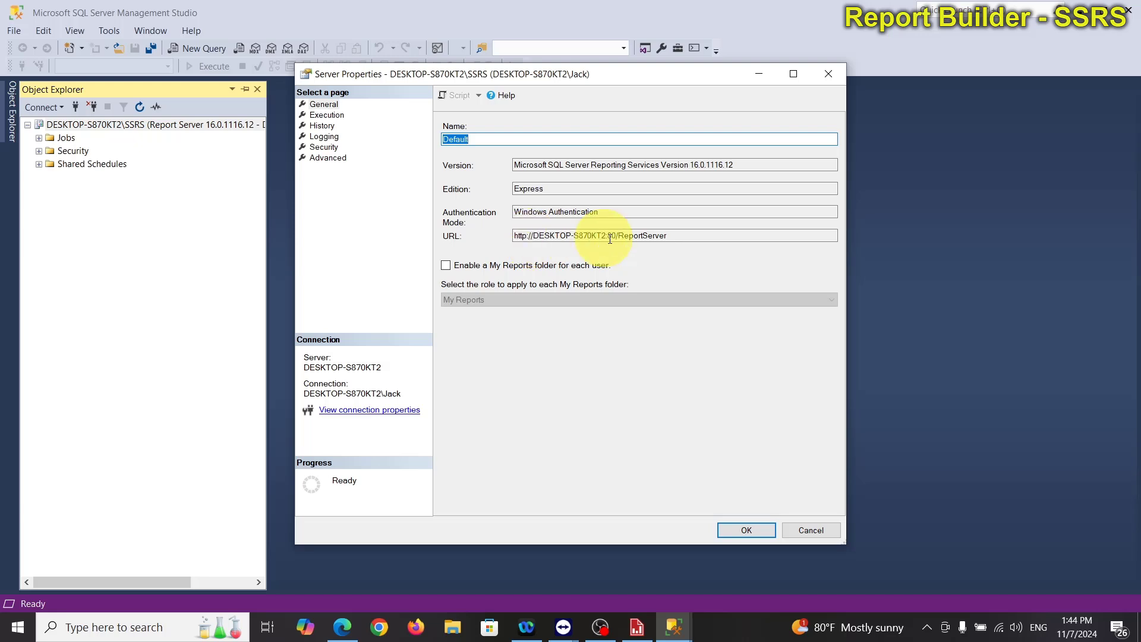
pyautogui.moveTo(514, 235); pyautogui.dragTo(604, 234)
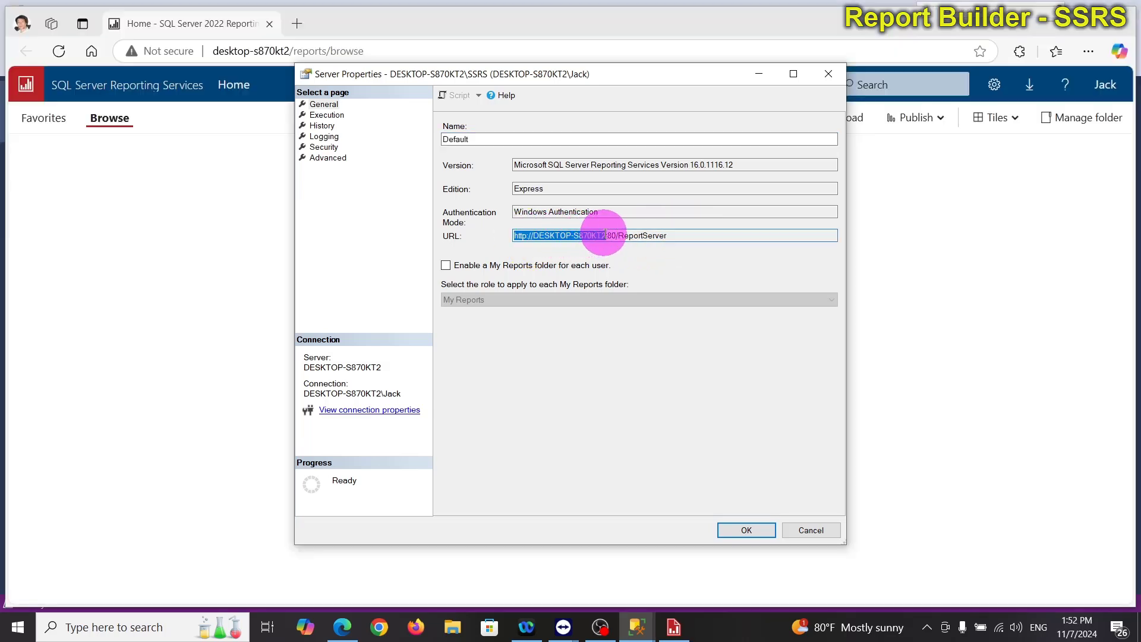
pyautogui.moveTo(604, 234); pyautogui.dragTo(690, 237)
pyautogui.hotkey('ctrl', 'c')
pyautogui.rightClick(648, 239)
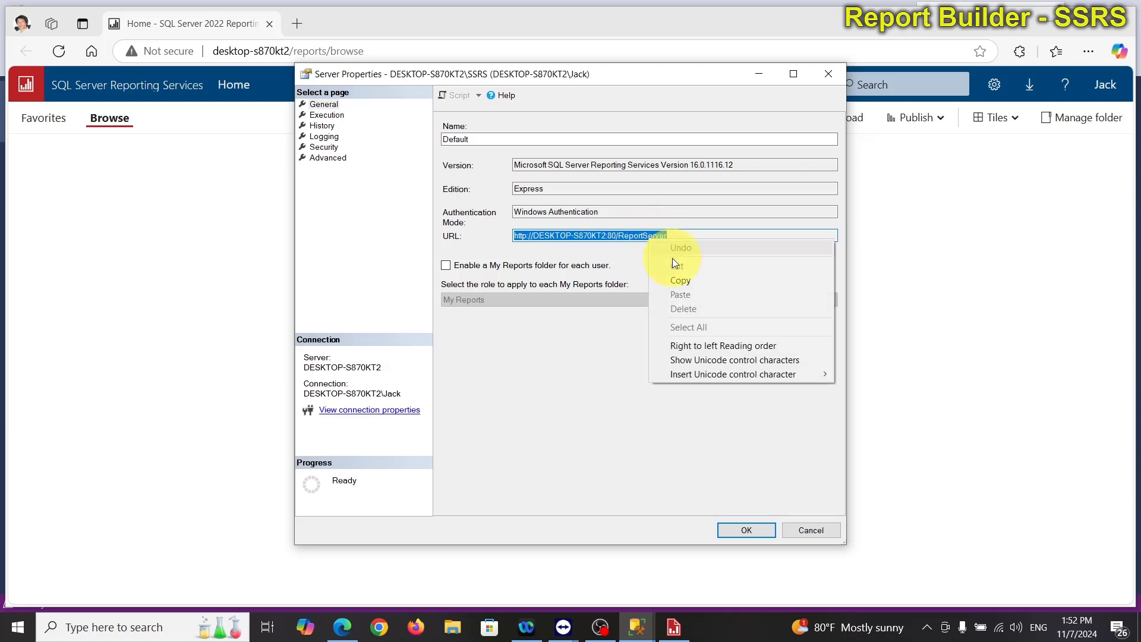
pyautogui.click(686, 280)
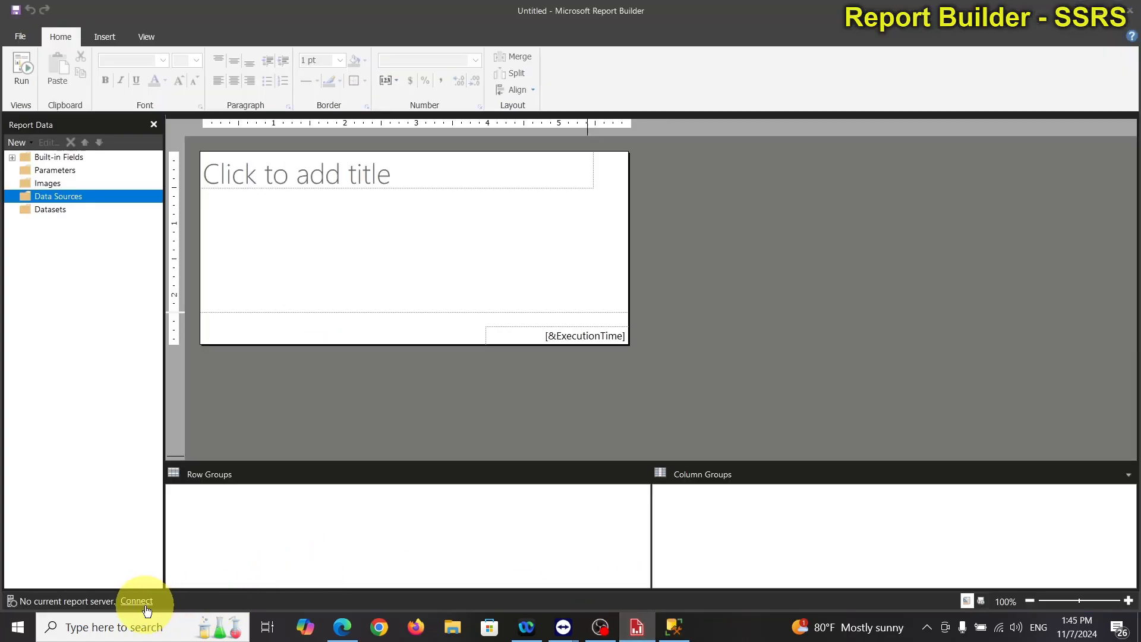
pyautogui.click(136, 601)
pyautogui.rightClick(453, 315)
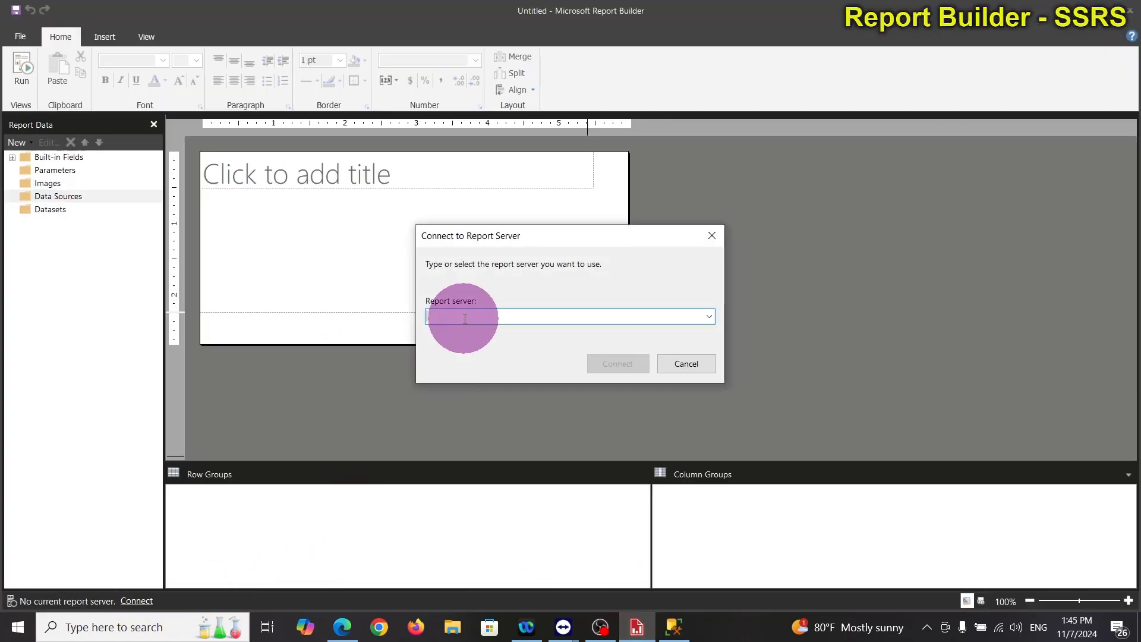
pyautogui.rightClick(565, 314)
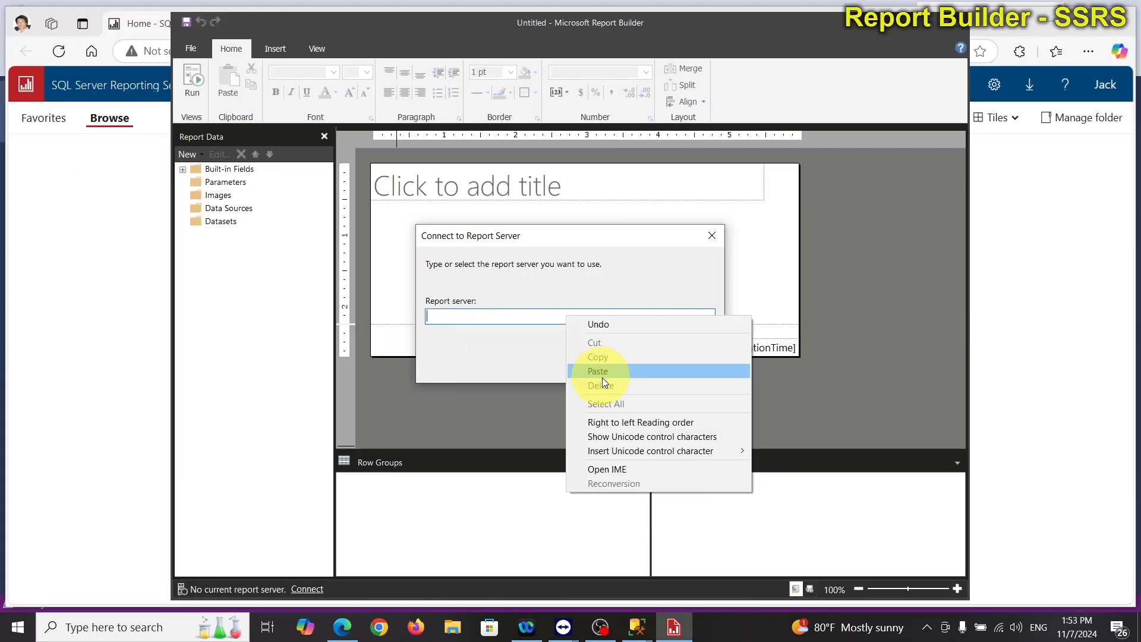
pyautogui.click(599, 372)
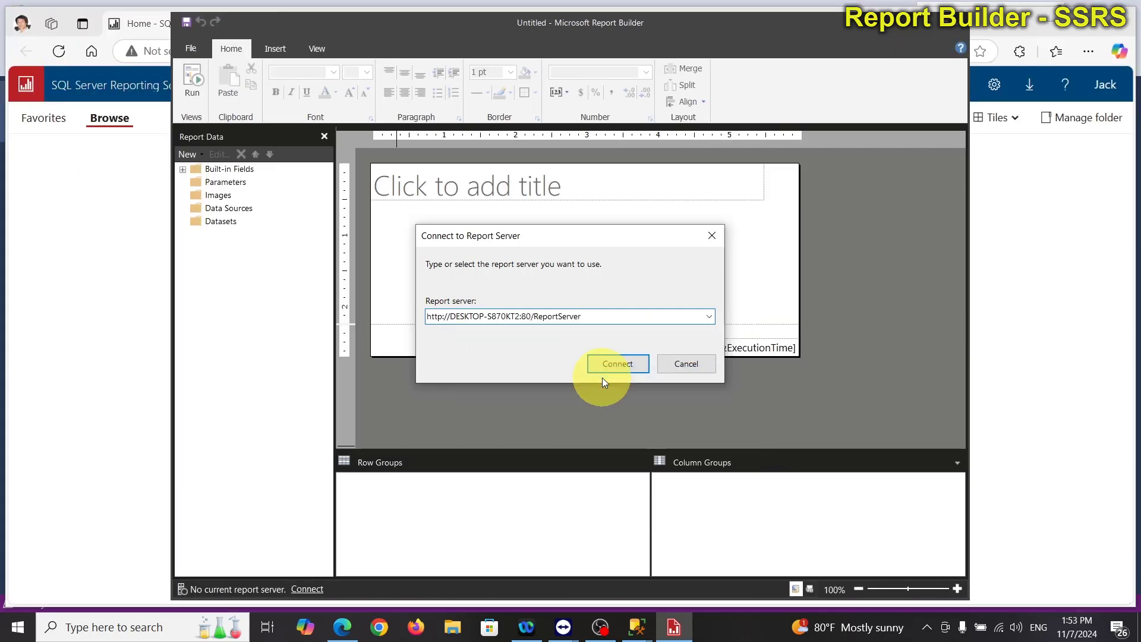
pyautogui.click(640, 363)
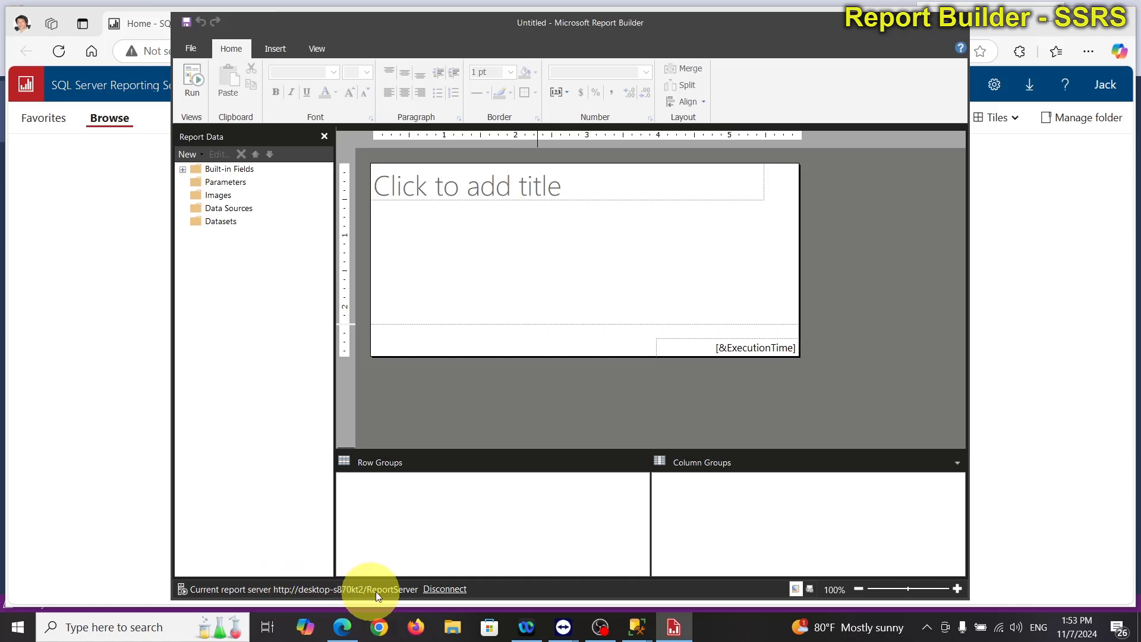
# Step: Cancel the report server's properties dialog and bring Report Builder to the front over SQL Server Management Studio
pyautogui.click(637, 627)
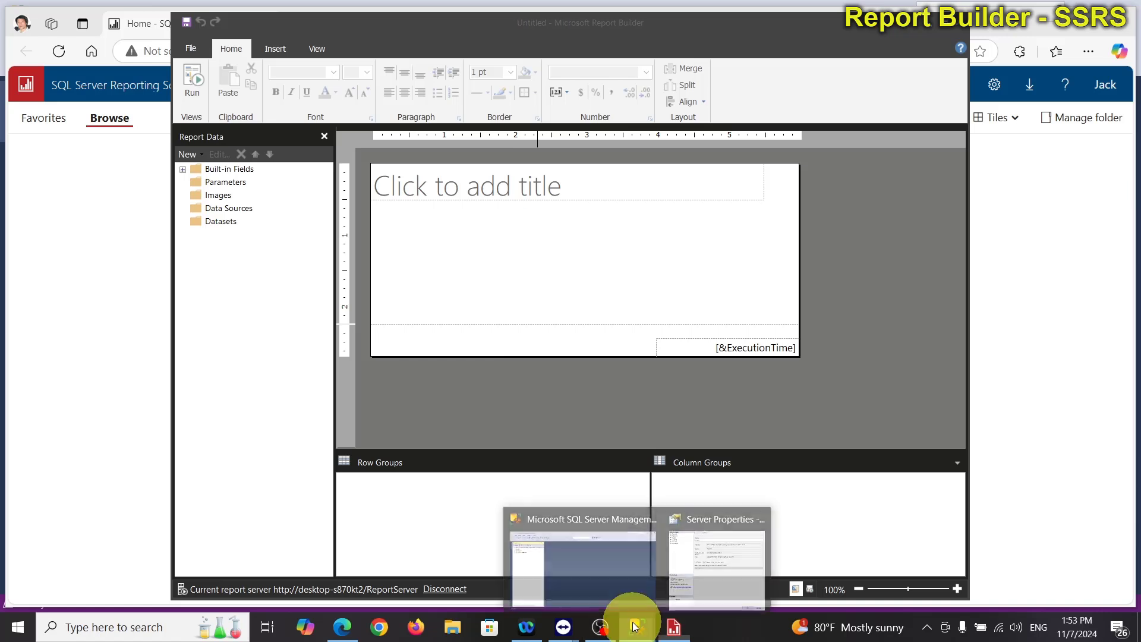
pyautogui.click(707, 569)
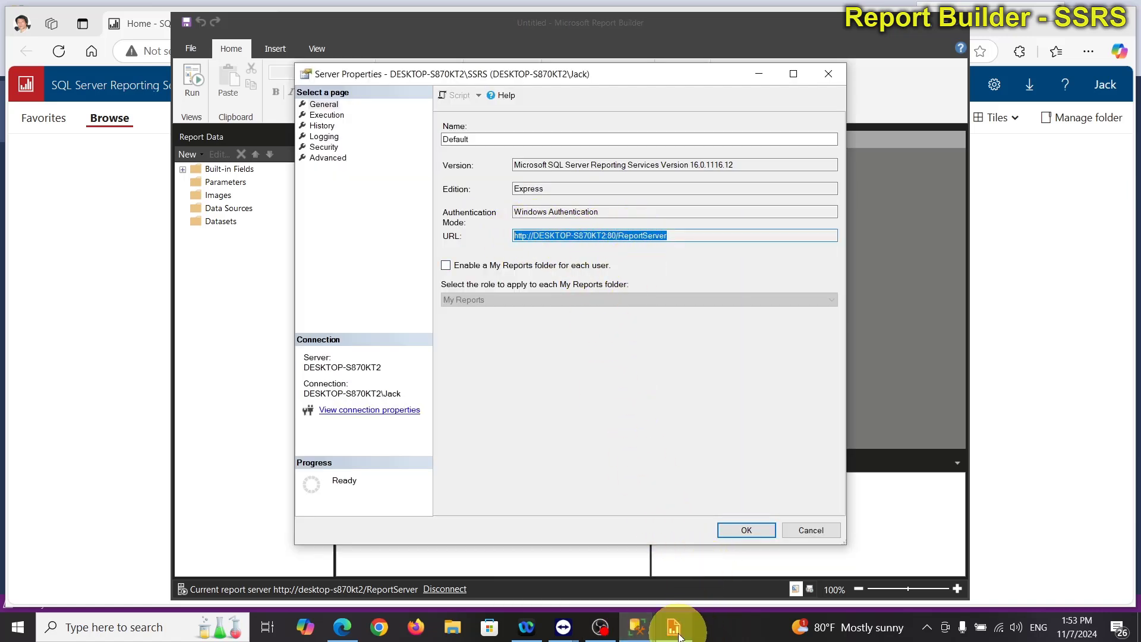
pyautogui.moveTo(673, 627)
pyautogui.click(811, 529)
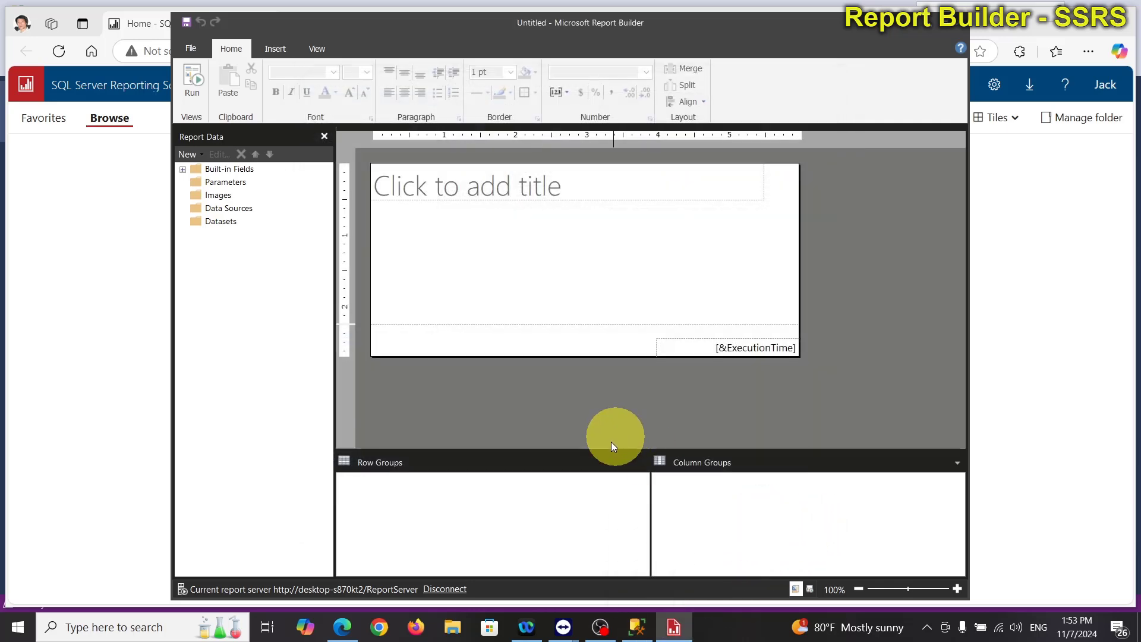
pyautogui.click(669, 628)
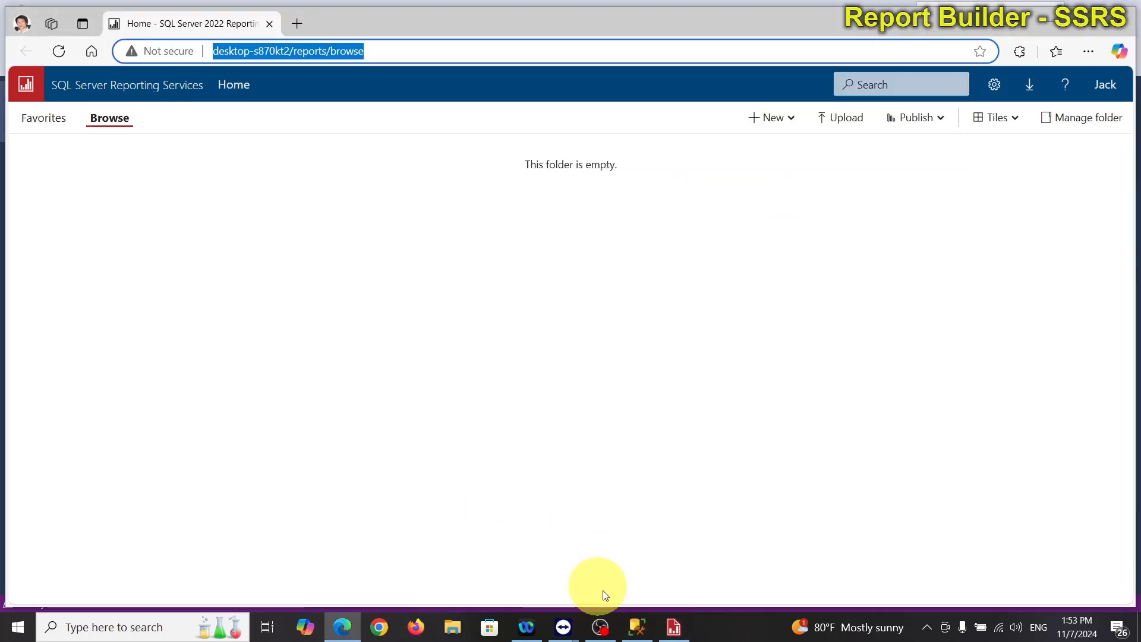
pyautogui.click(641, 629)
pyautogui.click(671, 625)
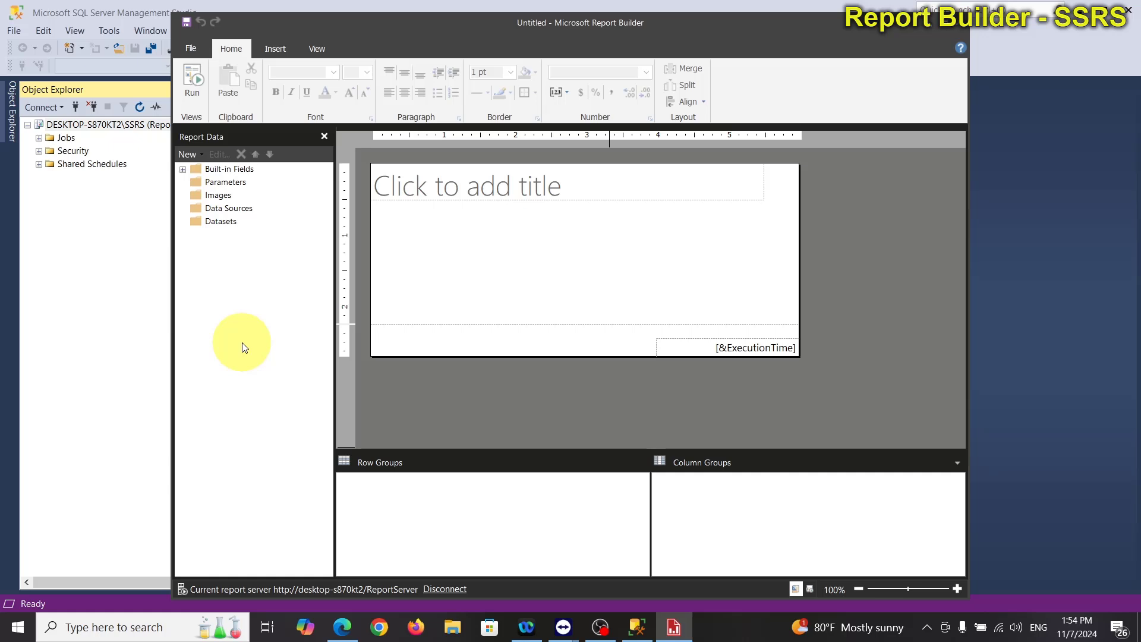
# Step: Start a new data source named LotteryDataSource that uses a connection embedded in the report
pyautogui.rightClick(241, 208)
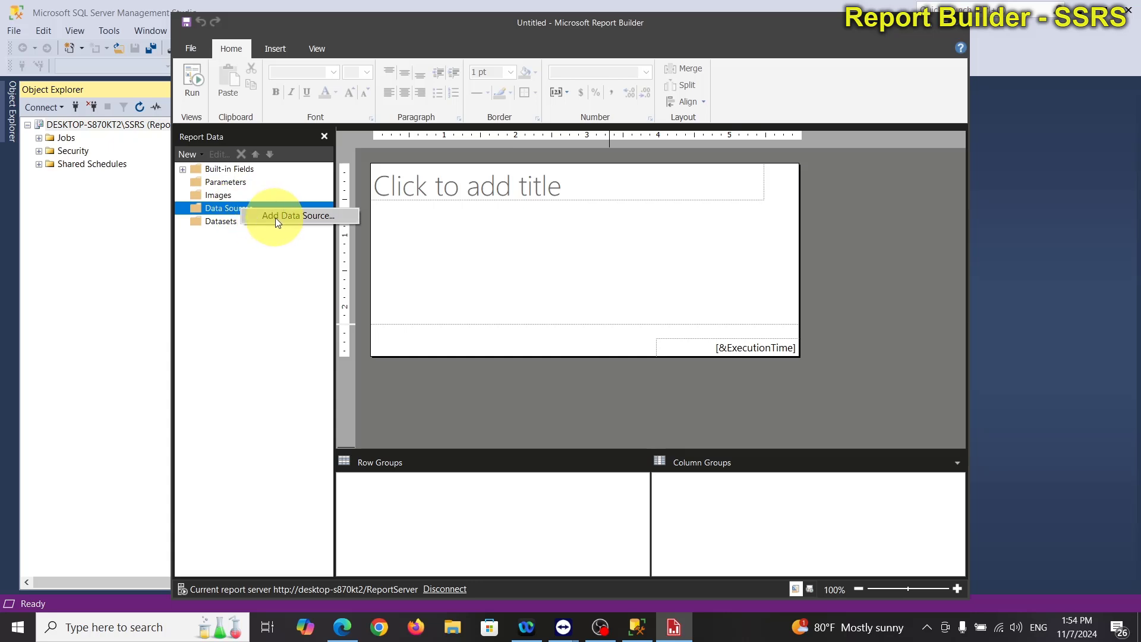
pyautogui.click(276, 217)
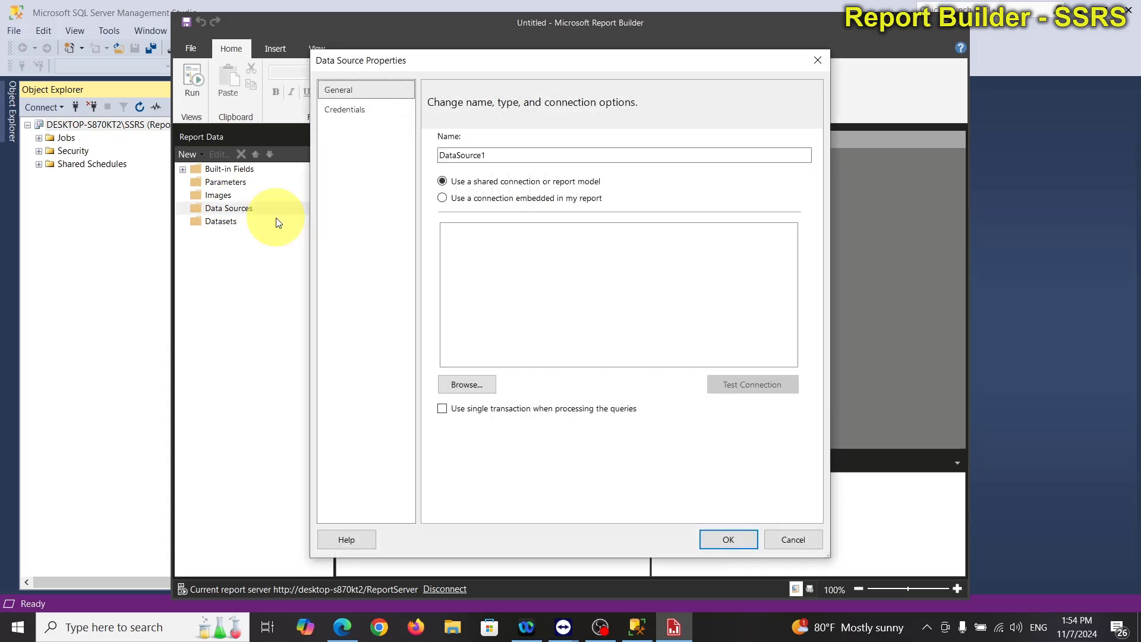
pyautogui.moveTo(502, 153); pyautogui.dragTo(419, 153)
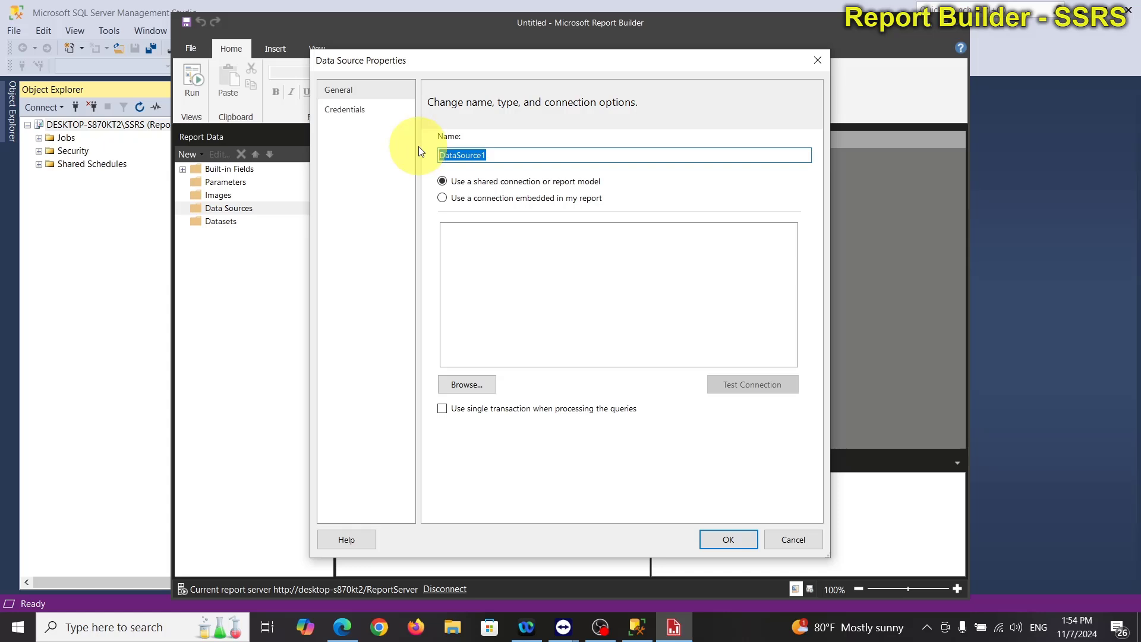
pyautogui.write('LotteryDataSou')
pyautogui.click(454, 202)
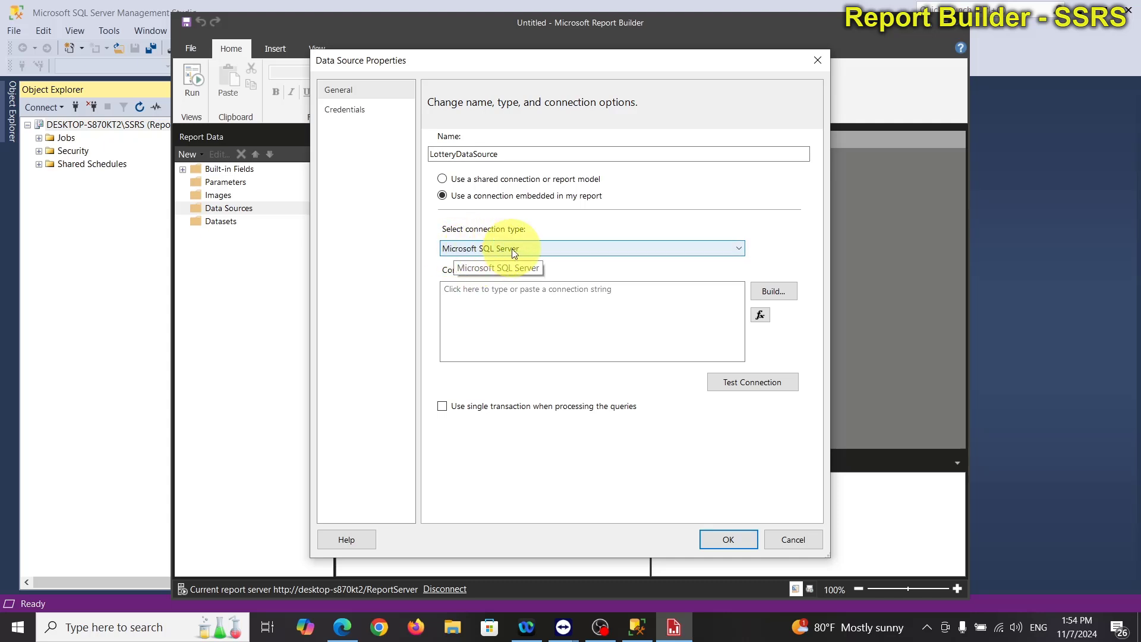
# Step: Start building the data source's connection string, then switch to SQL Server Management Studio and copy the Database Engine server name DESKTOP-S870KT2\SQLEXPRESS
pyautogui.click(771, 291)
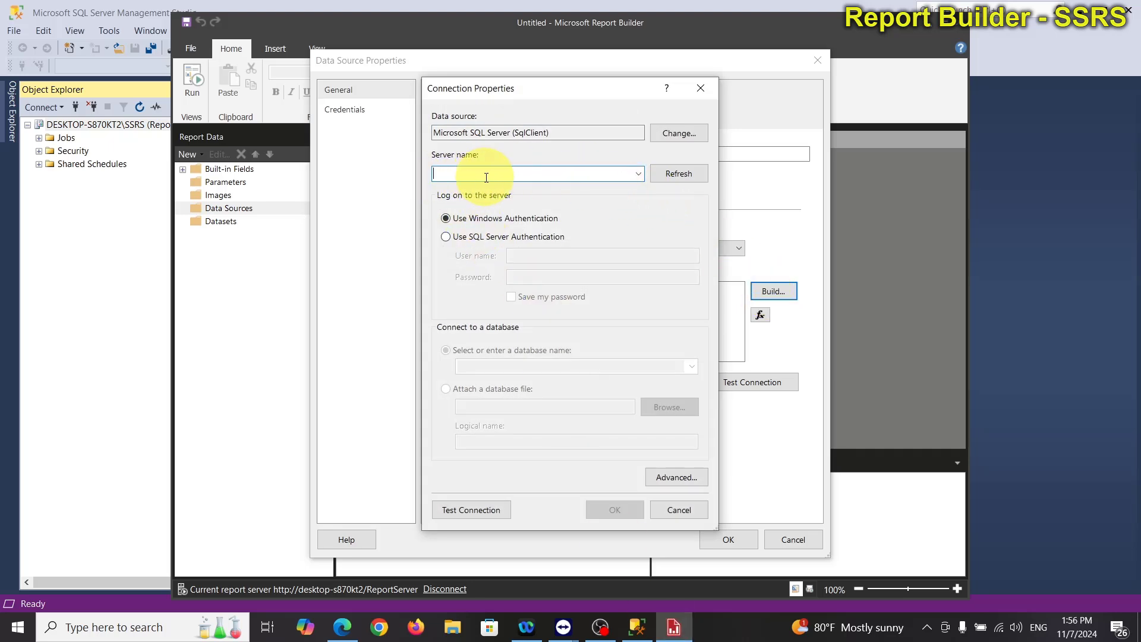
pyautogui.click(637, 627)
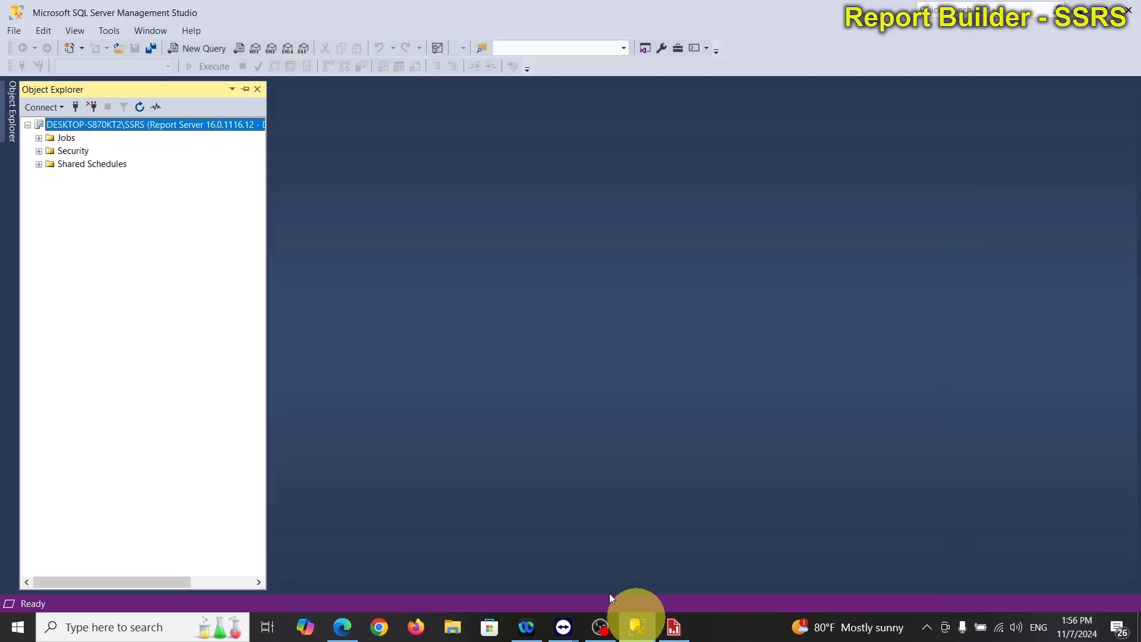
pyautogui.click(76, 106)
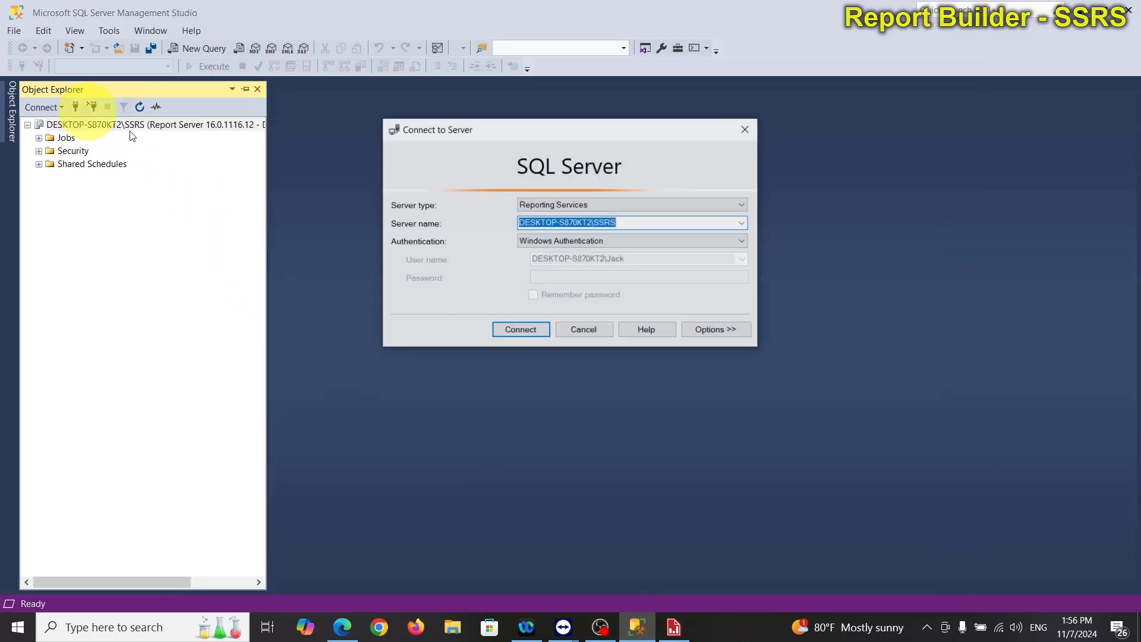
pyautogui.click(679, 204)
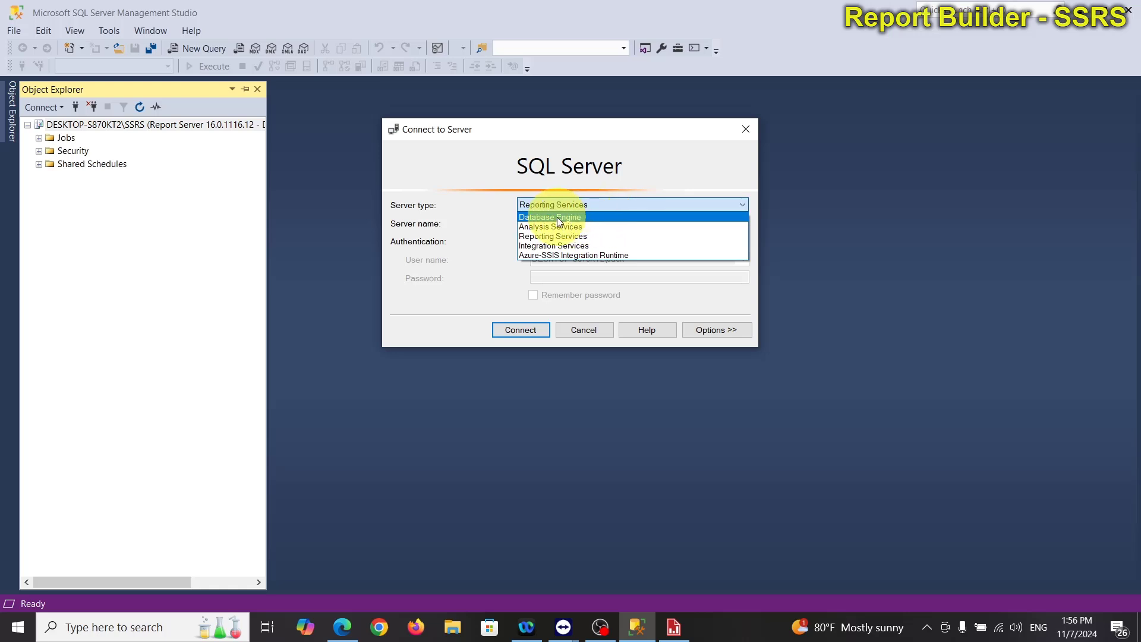
pyautogui.click(558, 217)
pyautogui.click(630, 222)
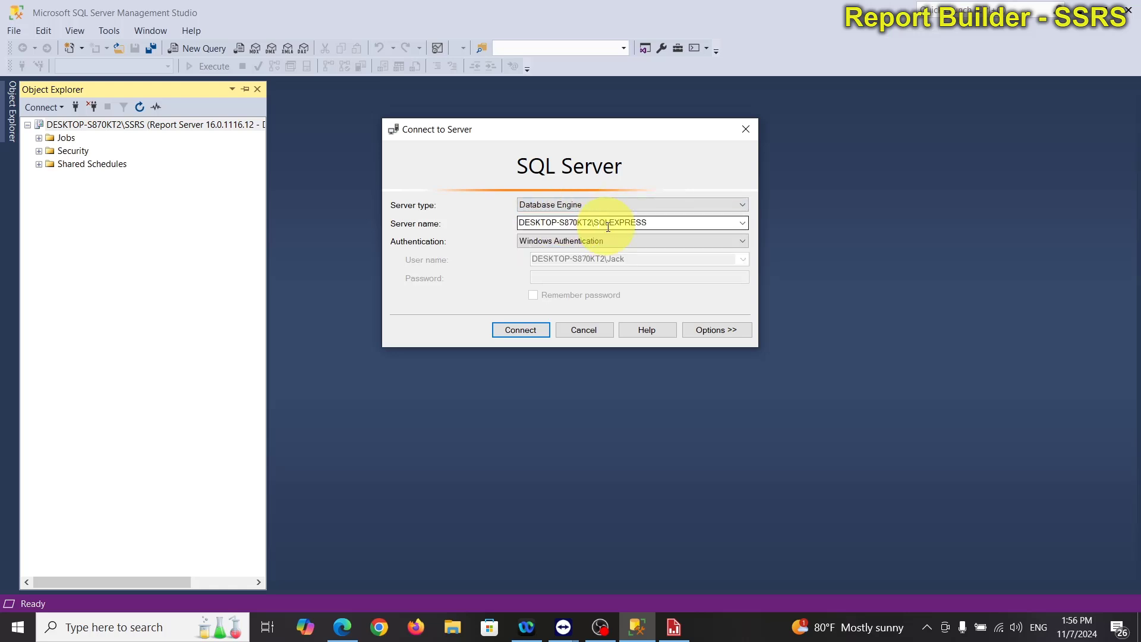
pyautogui.doubleClick(656, 222)
pyautogui.rightClick(617, 224)
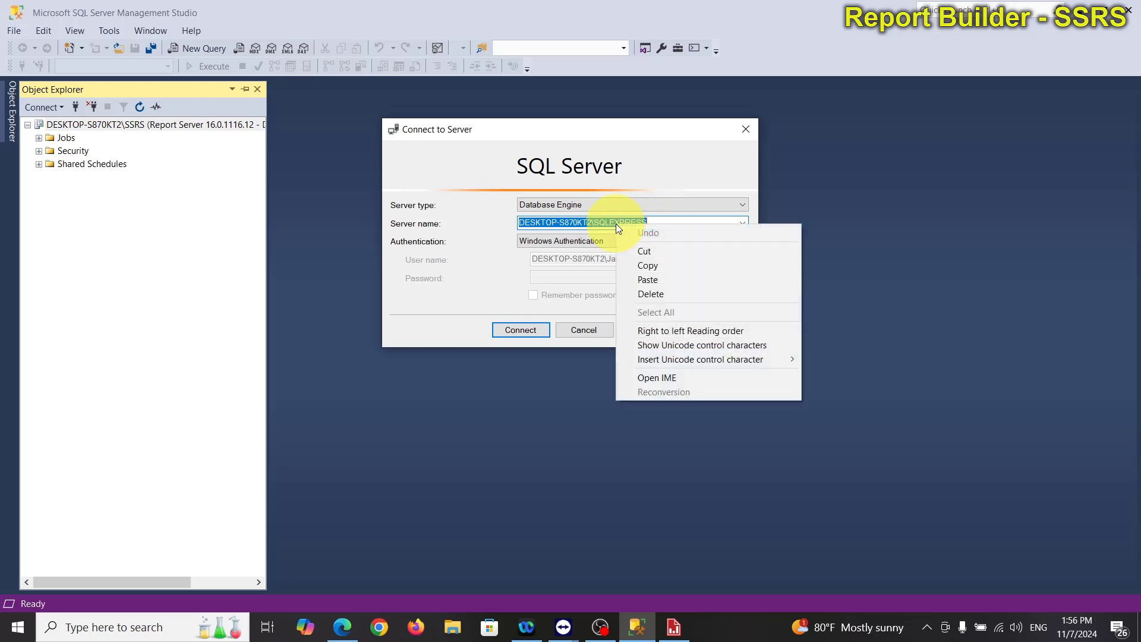
pyautogui.click(655, 264)
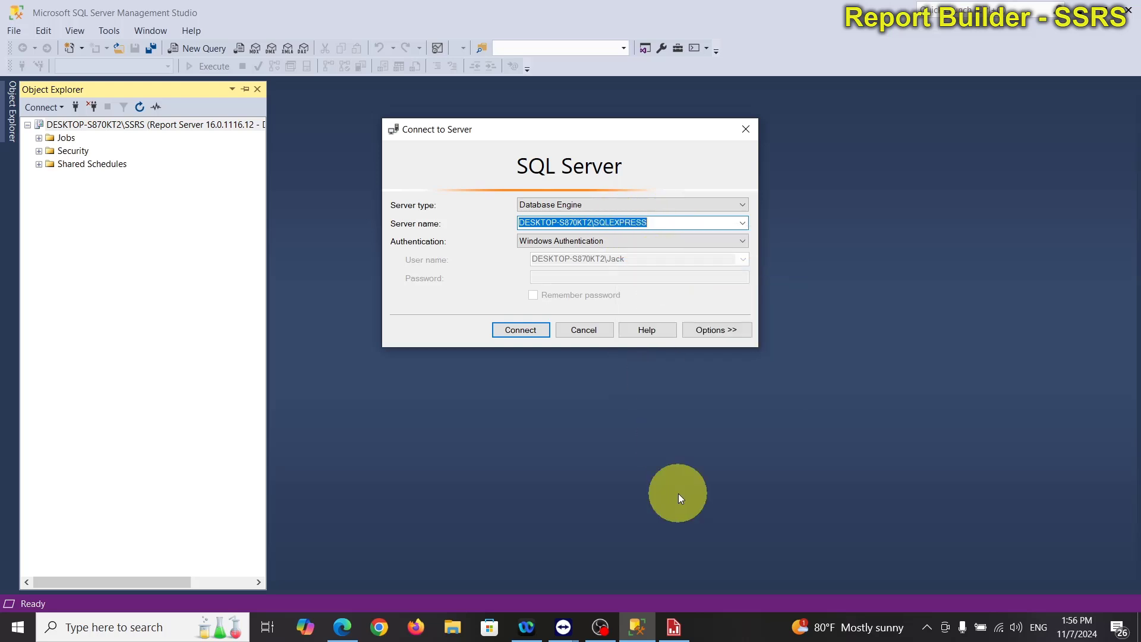
# Step: Switch to Report Builder, paste DESKTOP-S870KT2\SQLEXPRESS as the connection's server name and select the LotteryPool database
pyautogui.click(674, 627)
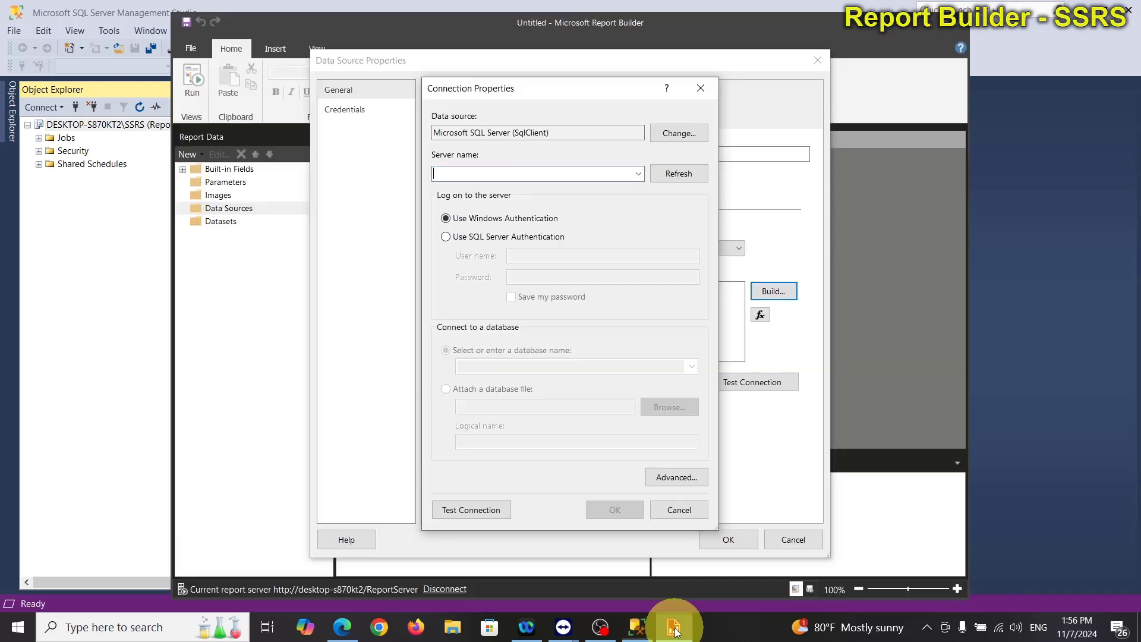
pyautogui.rightClick(500, 171)
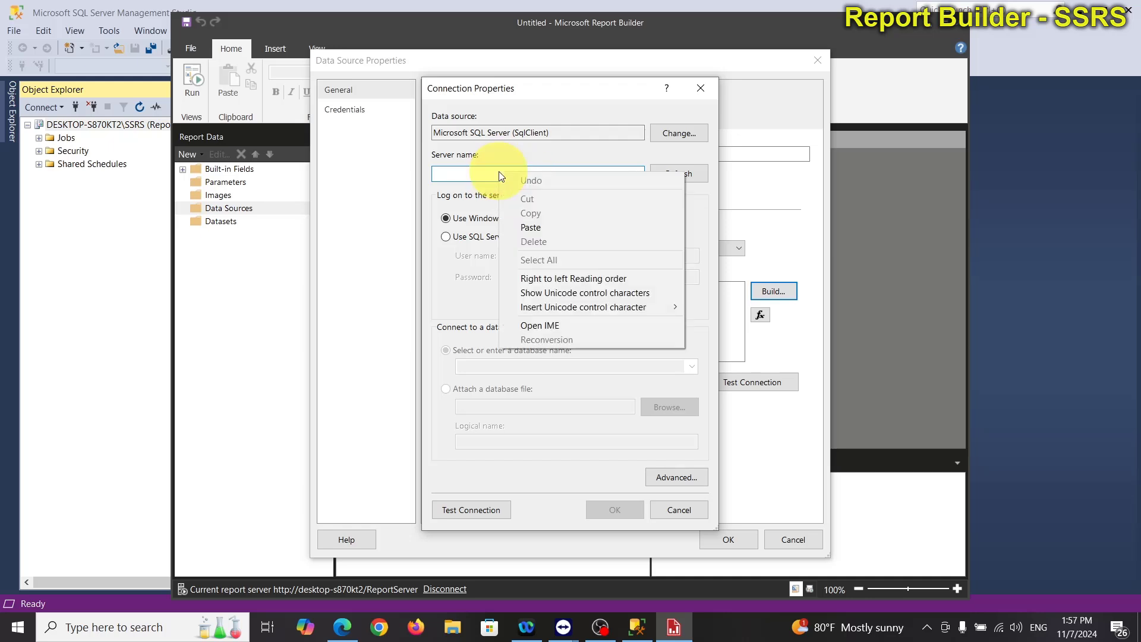
pyautogui.click(534, 226)
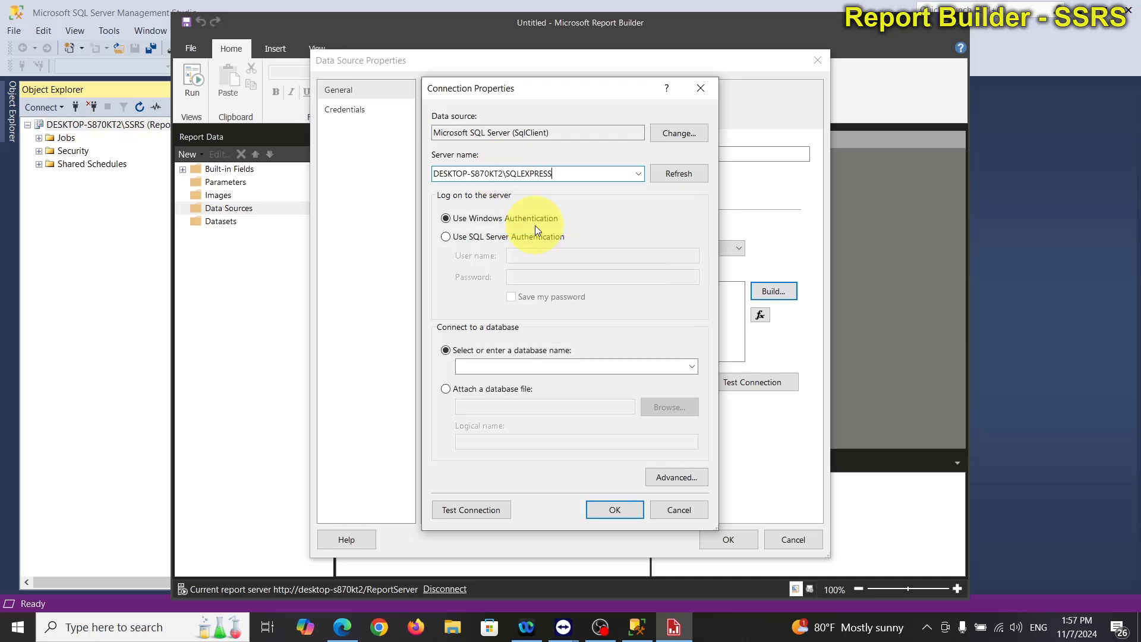
pyautogui.click(697, 367)
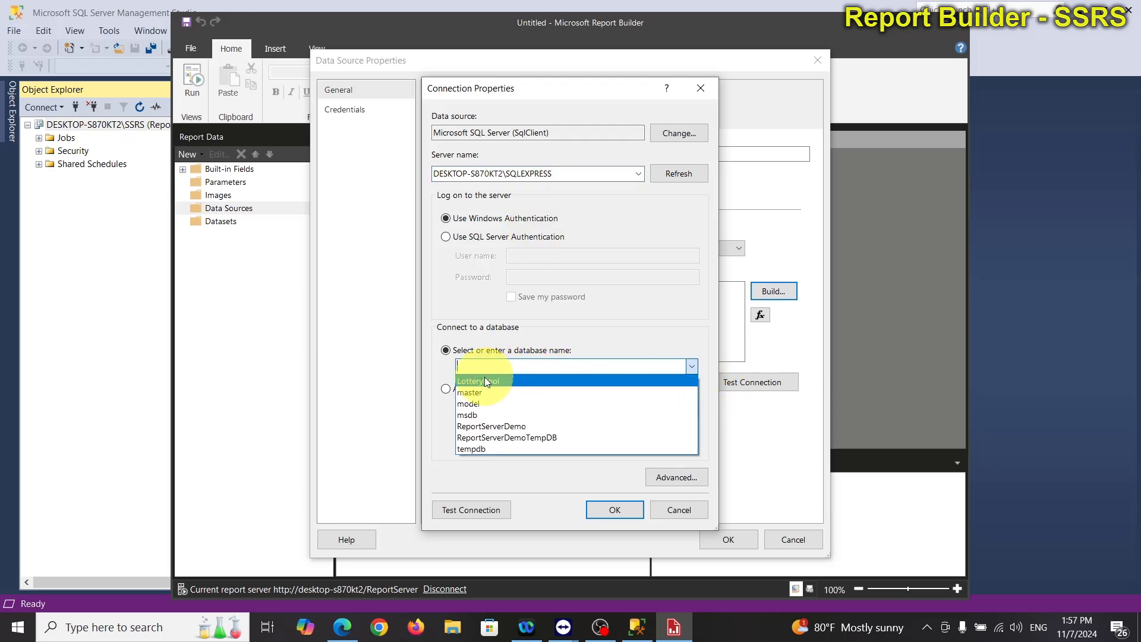
pyautogui.click(484, 380)
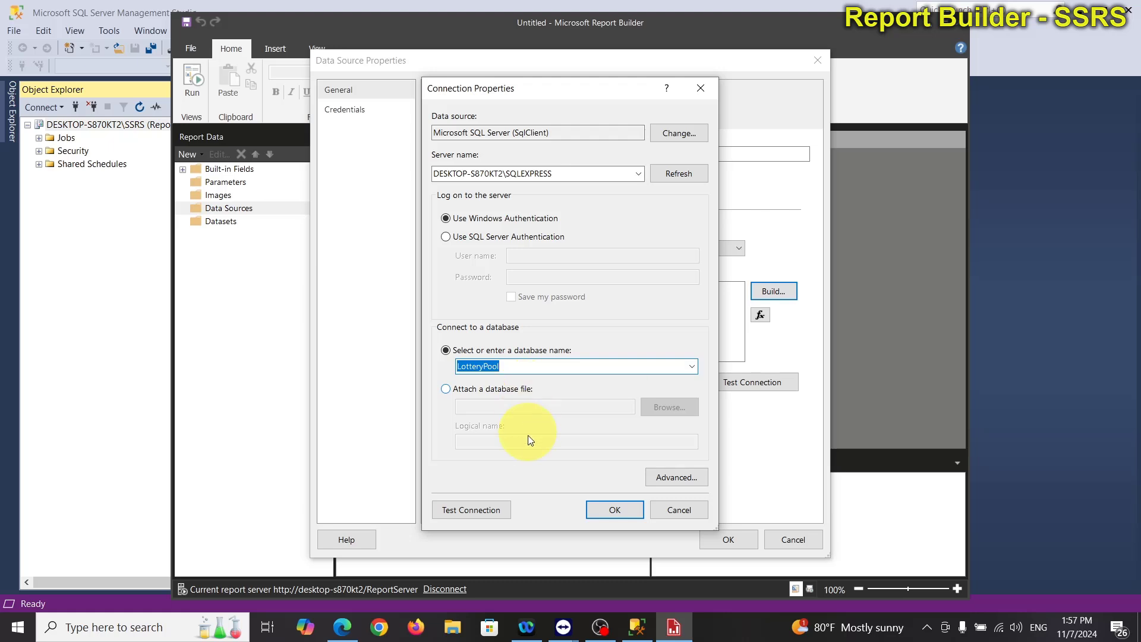
# Step: Test the connection to the LotteryPool database and accept the connection properties
pyautogui.click(486, 509)
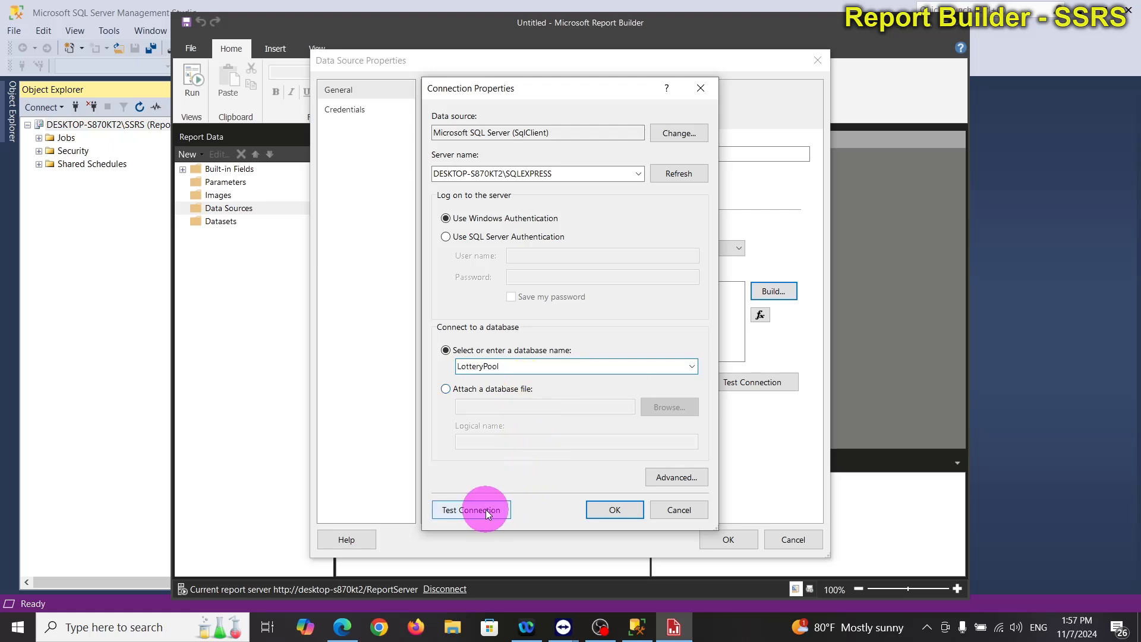
pyautogui.click(605, 368)
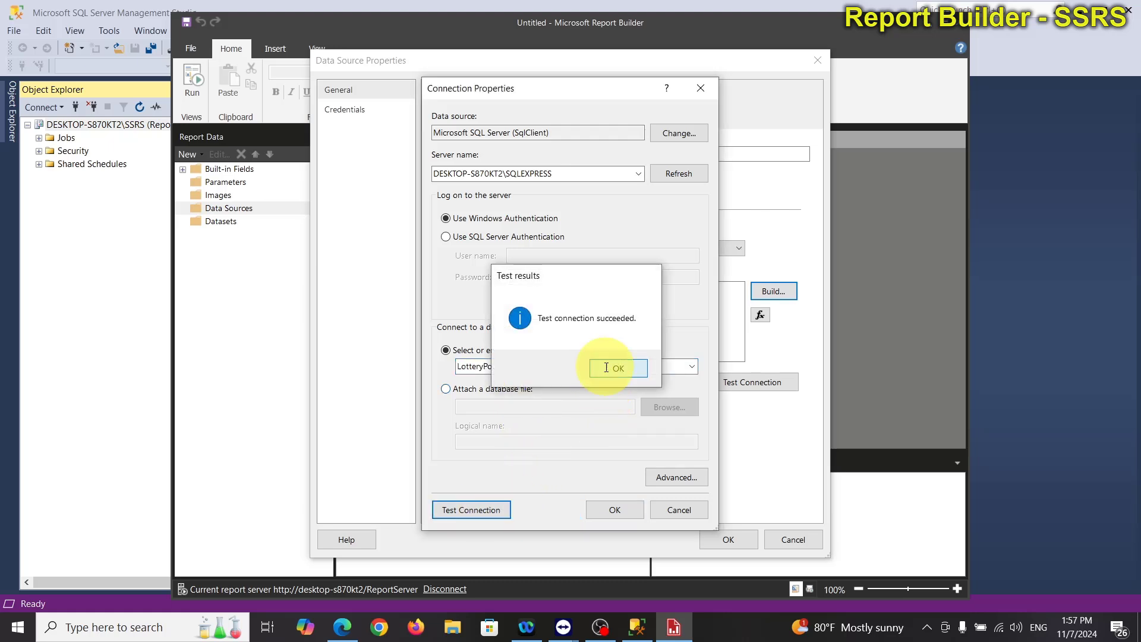
pyautogui.click(622, 510)
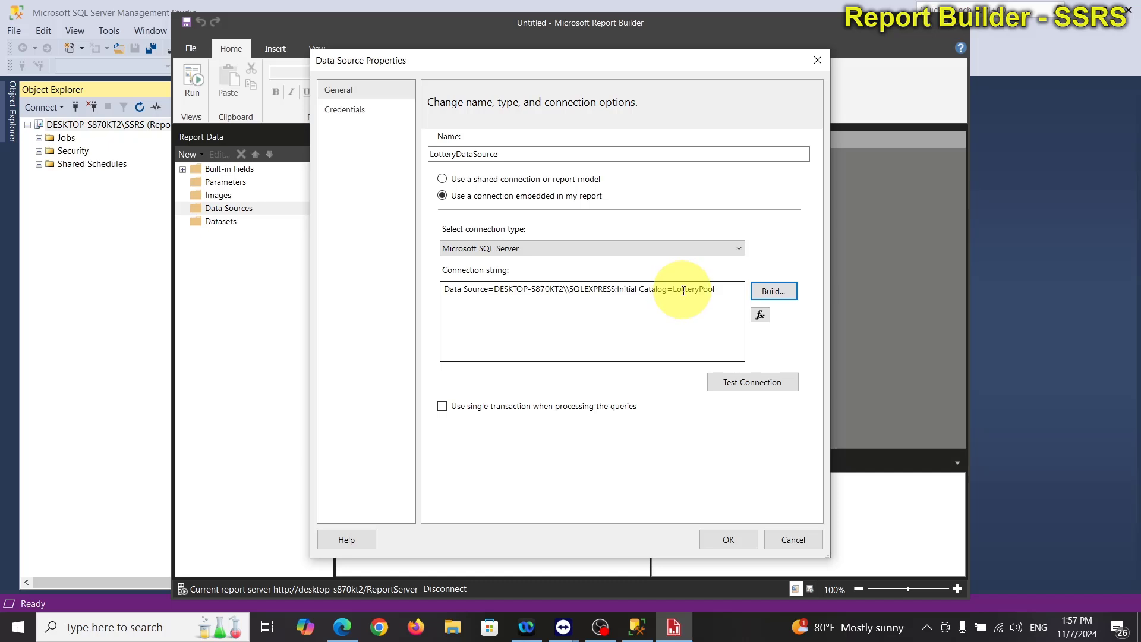
# Step: Switch to SQL Server Management Studio, connect to DESKTOP-S870KT2\SQLEXPRESS with Windows Authentication and select LotteryPool among its databases
pyautogui.click(637, 627)
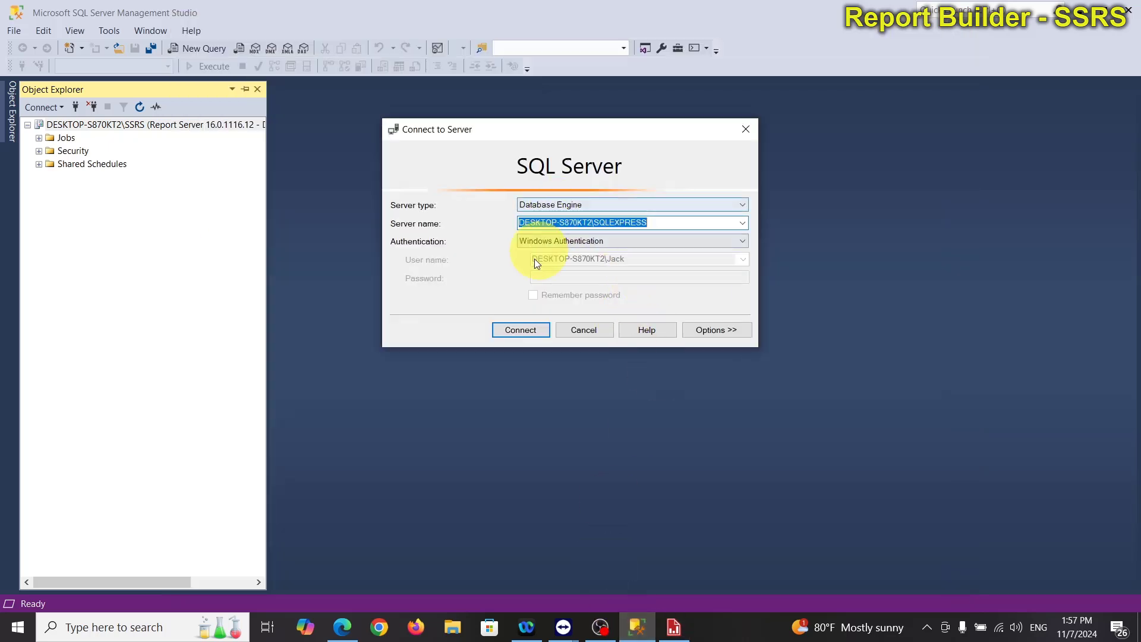
pyautogui.click(515, 329)
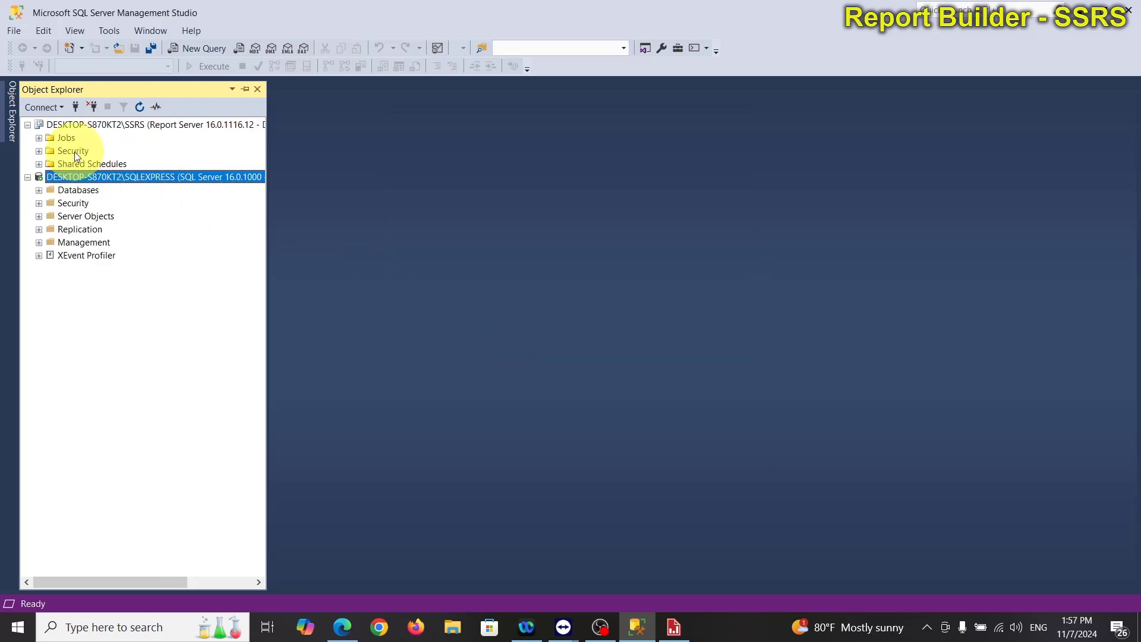
pyautogui.click(39, 190)
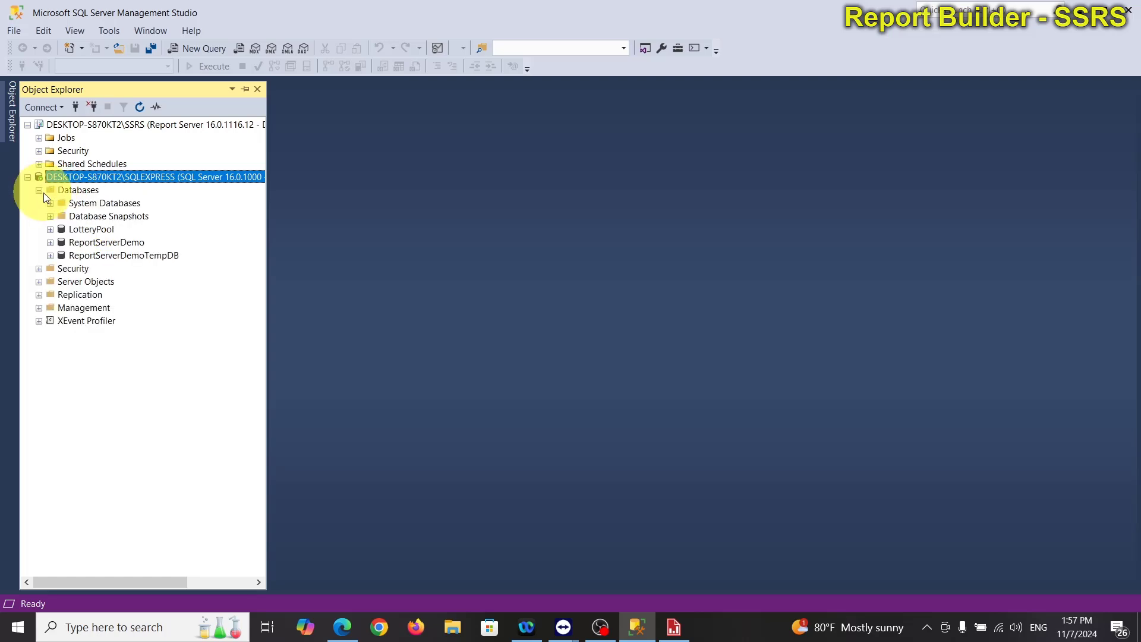
pyautogui.click(89, 229)
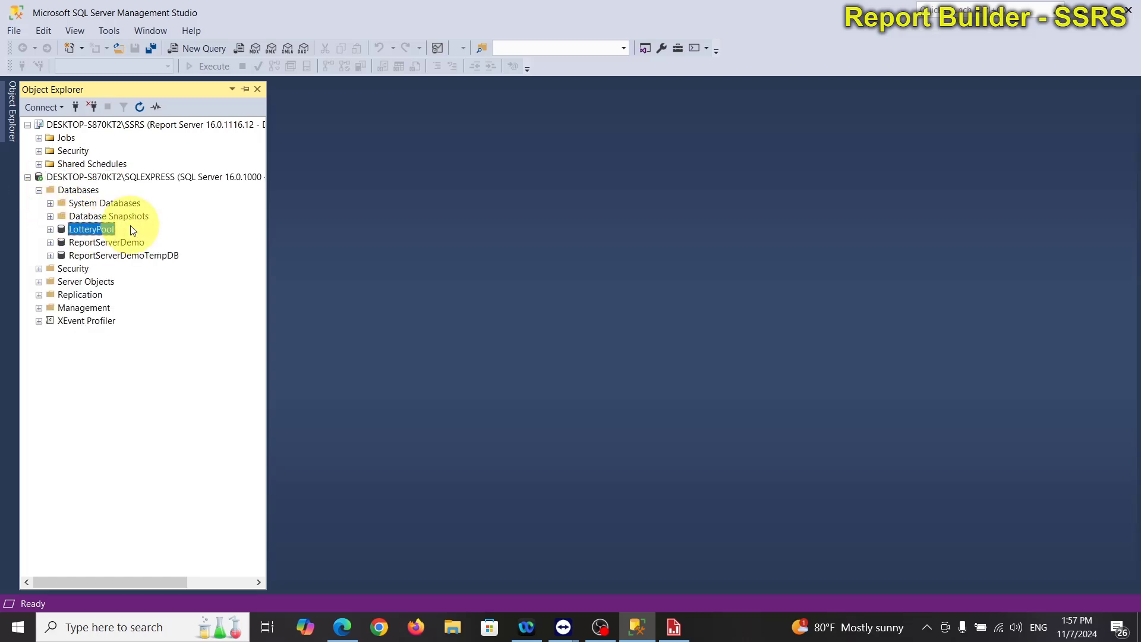
# Step: Switch to Report Builder and save the embedded LotteryDataSource data source
pyautogui.click(676, 626)
pyautogui.click(729, 540)
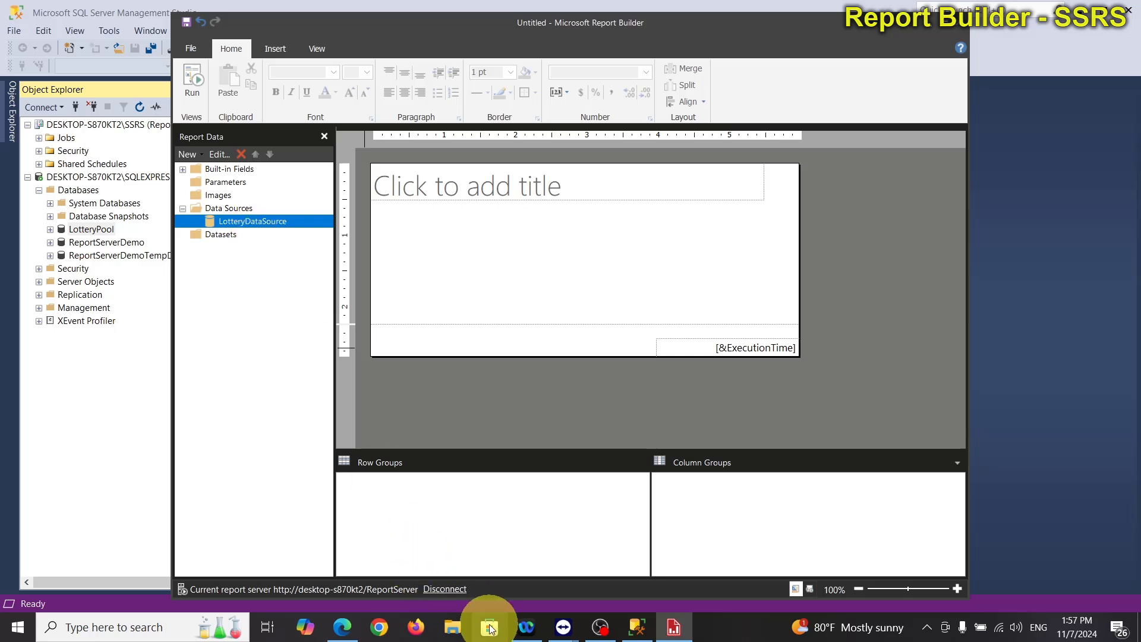
# Step: Switch to the SSRS web portal in Edge and start a new data source named LotteryDataSource
pyautogui.click(341, 626)
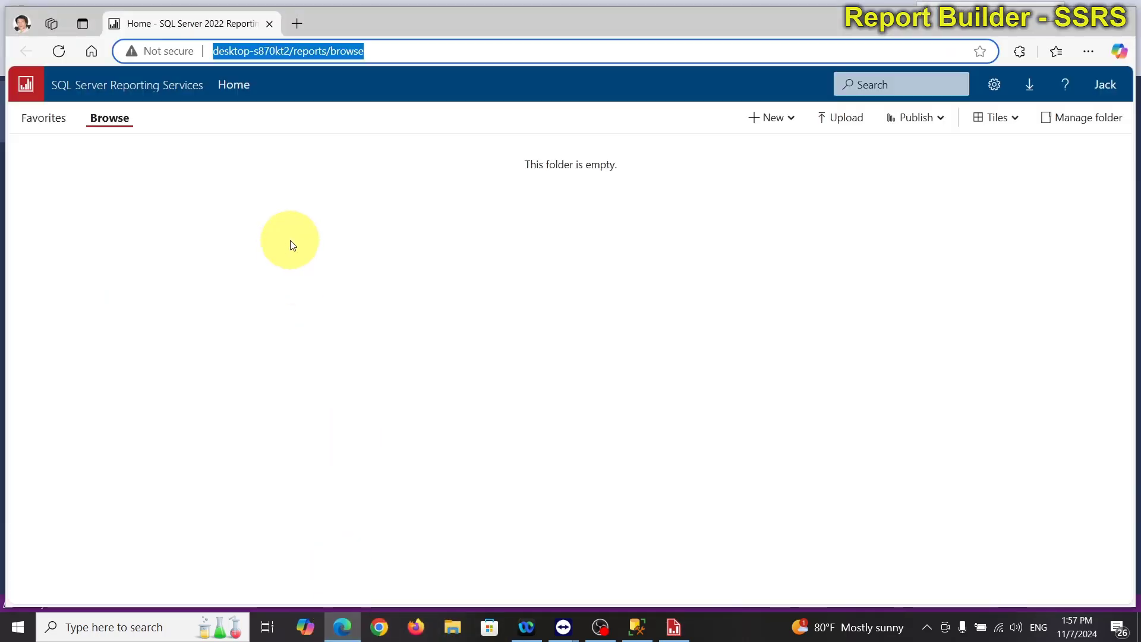
pyautogui.click(775, 119)
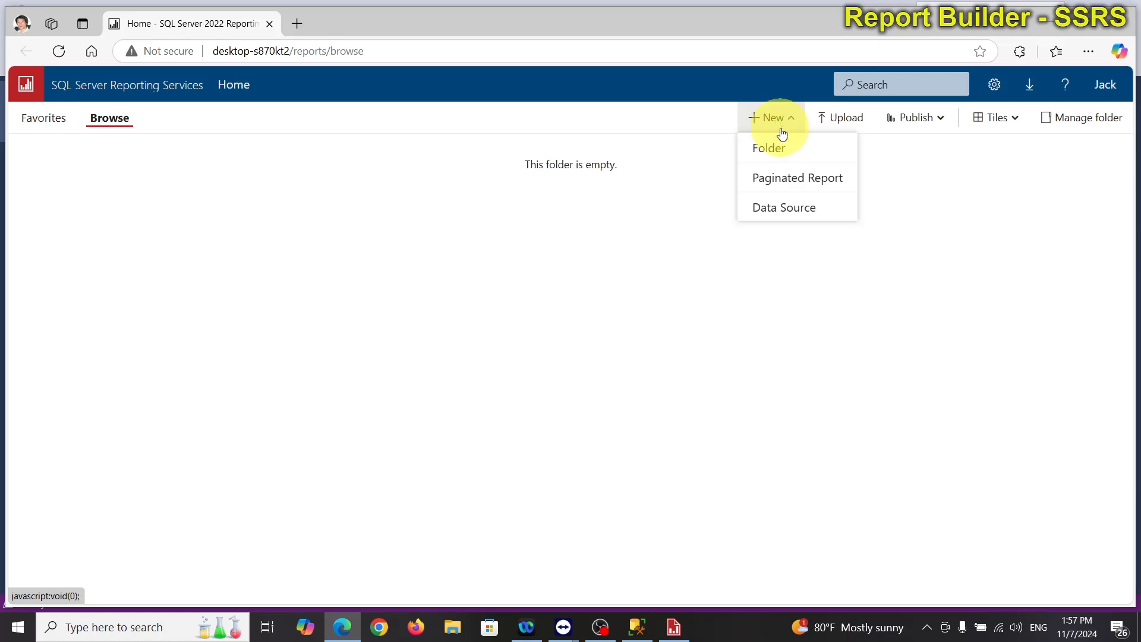
pyautogui.click(790, 209)
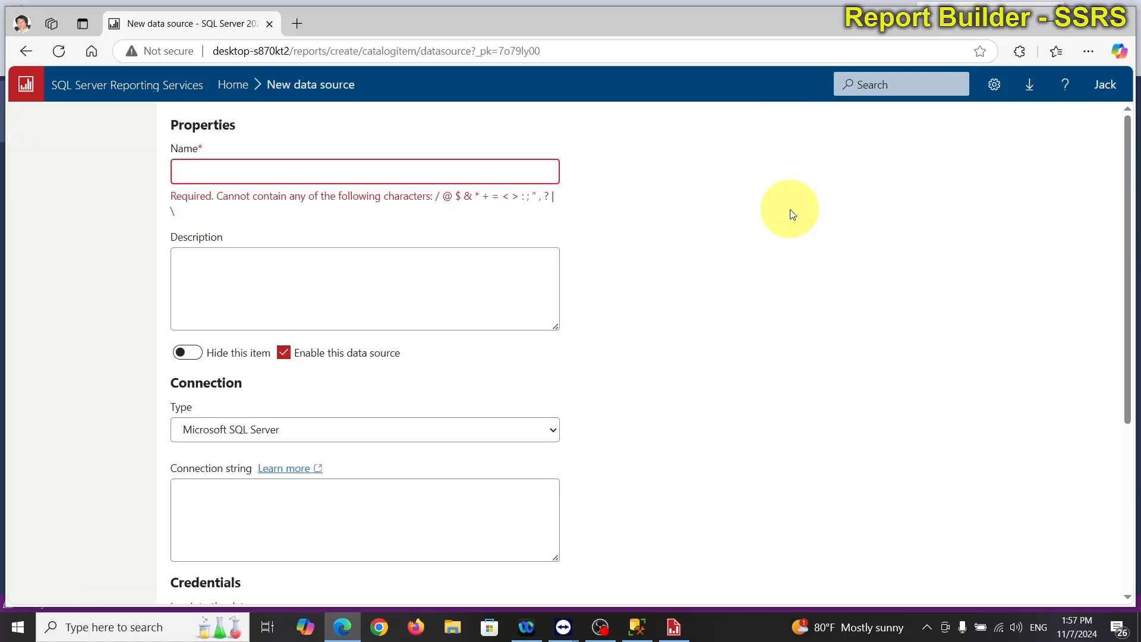
pyautogui.click(444, 172)
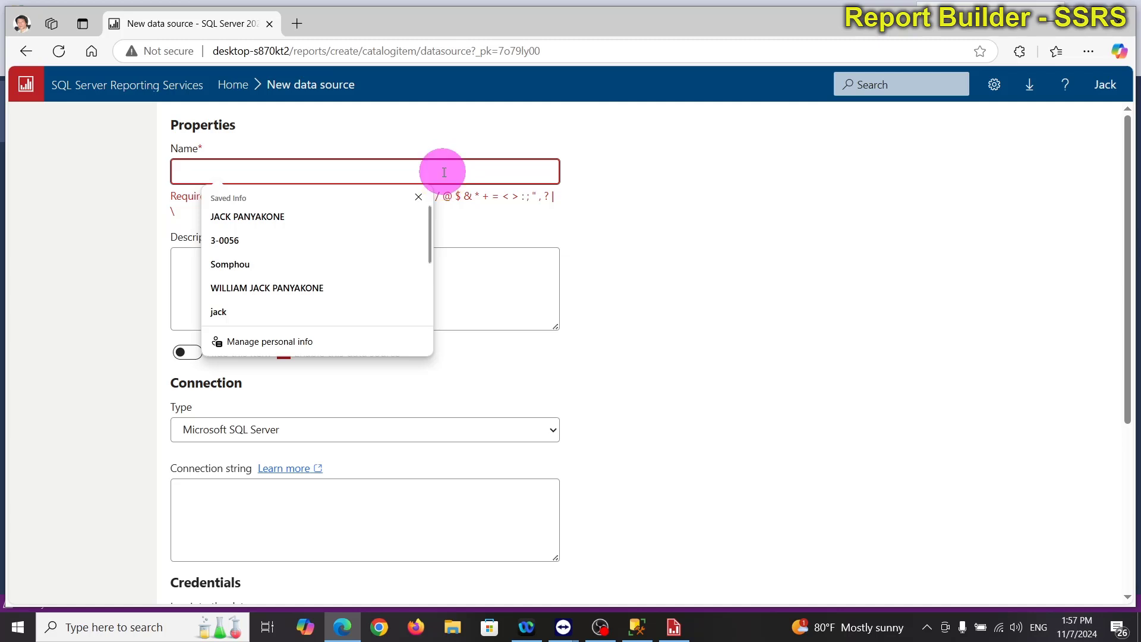
pyautogui.write('Lo')
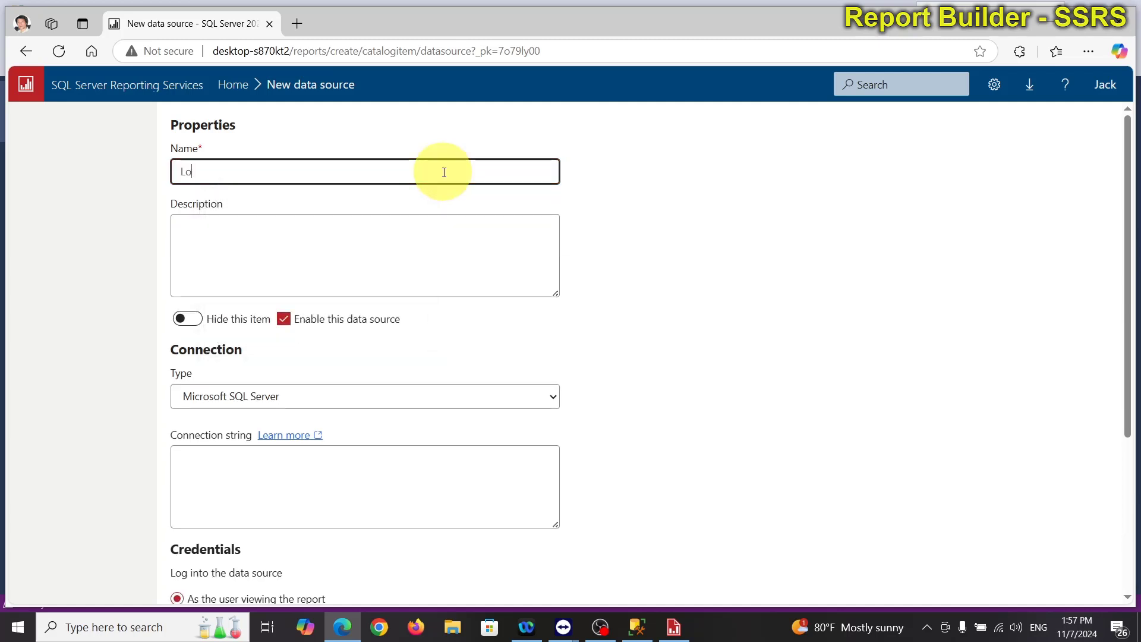
pyautogui.write('tteryD')
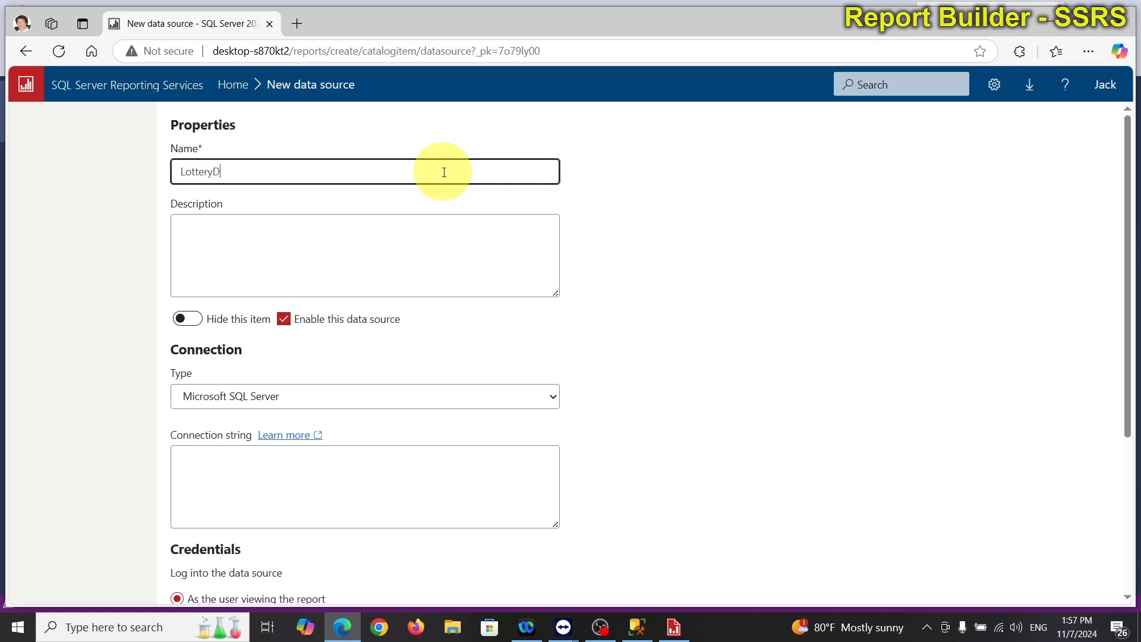
pyautogui.write('ataSource')
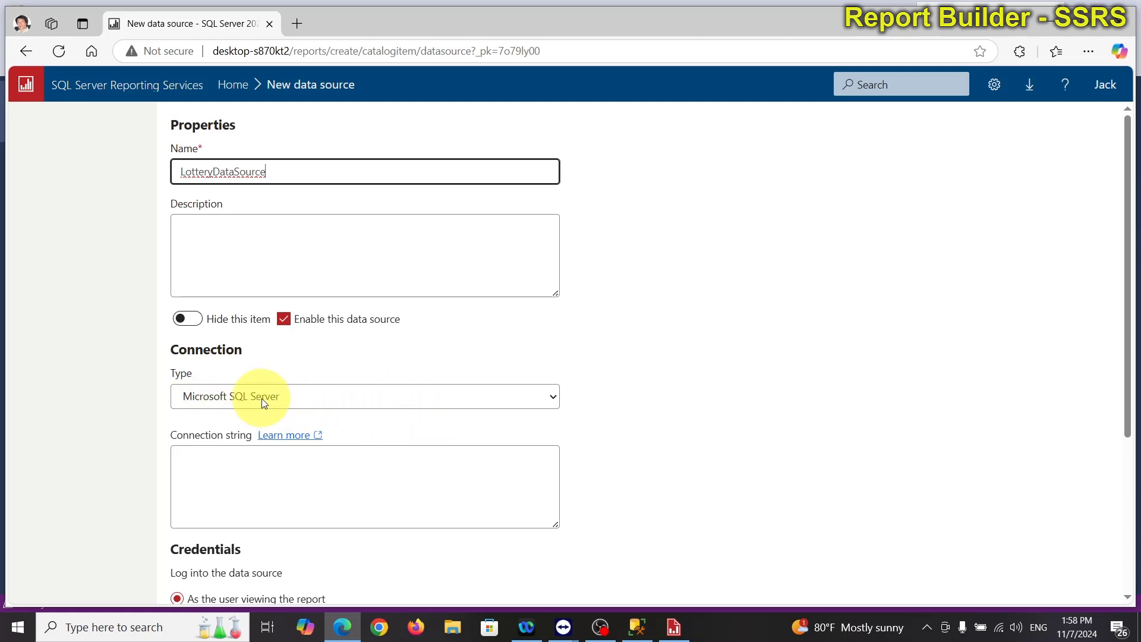
# Step: Switch to Report Builder, copy the full connection string from LotteryDataSource's properties and return to the web portal's new data source form in Edge
pyautogui.click(456, 468)
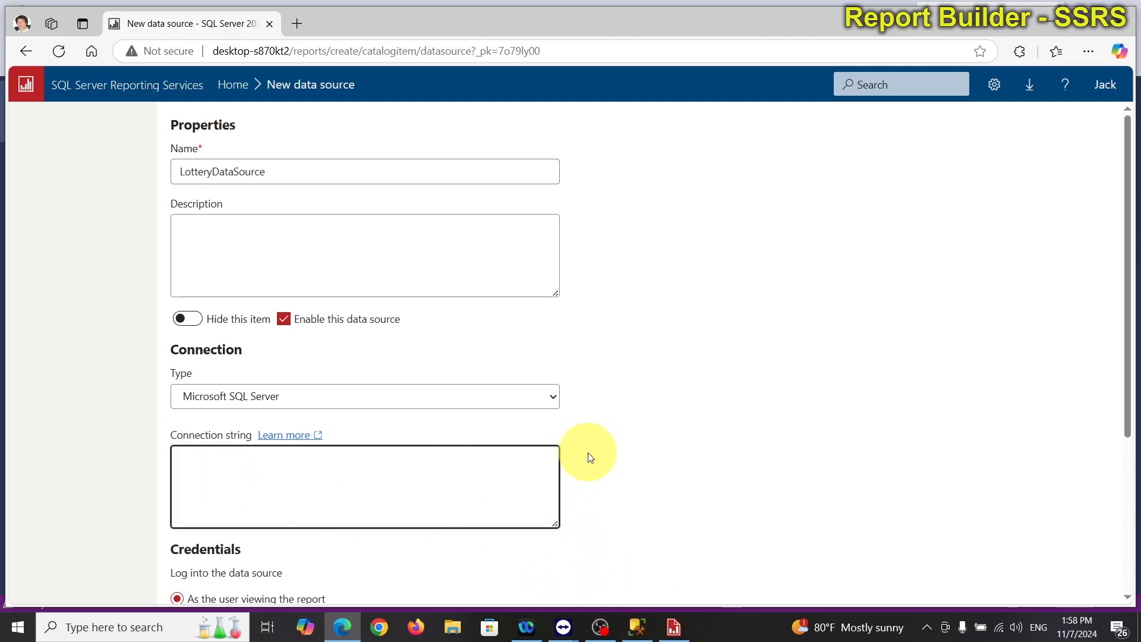
pyautogui.click(673, 626)
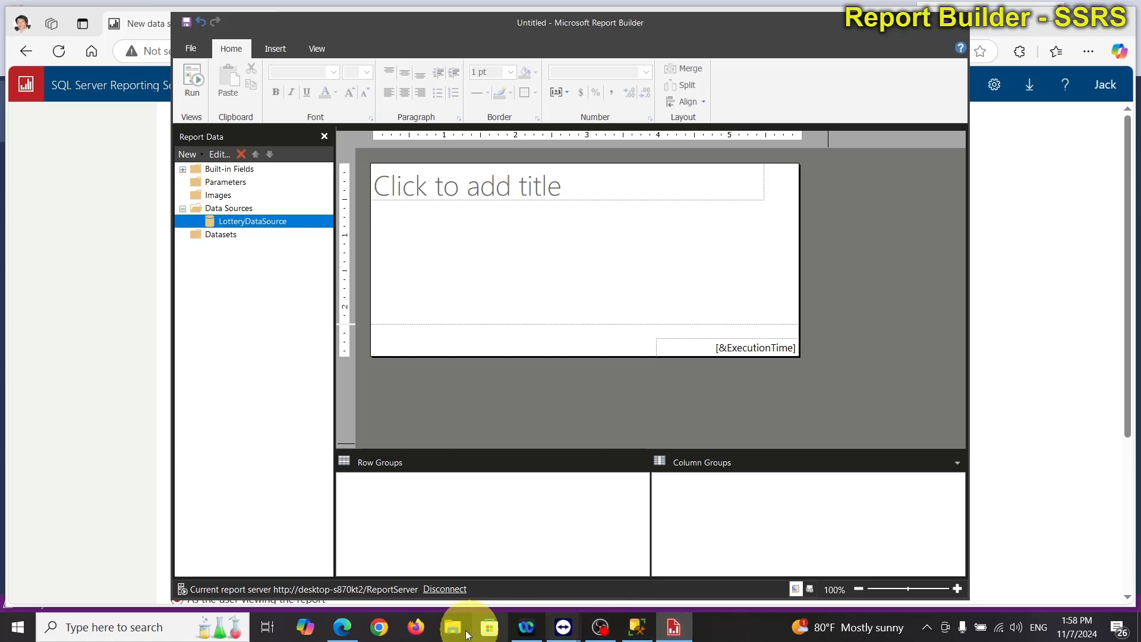
pyautogui.click(342, 627)
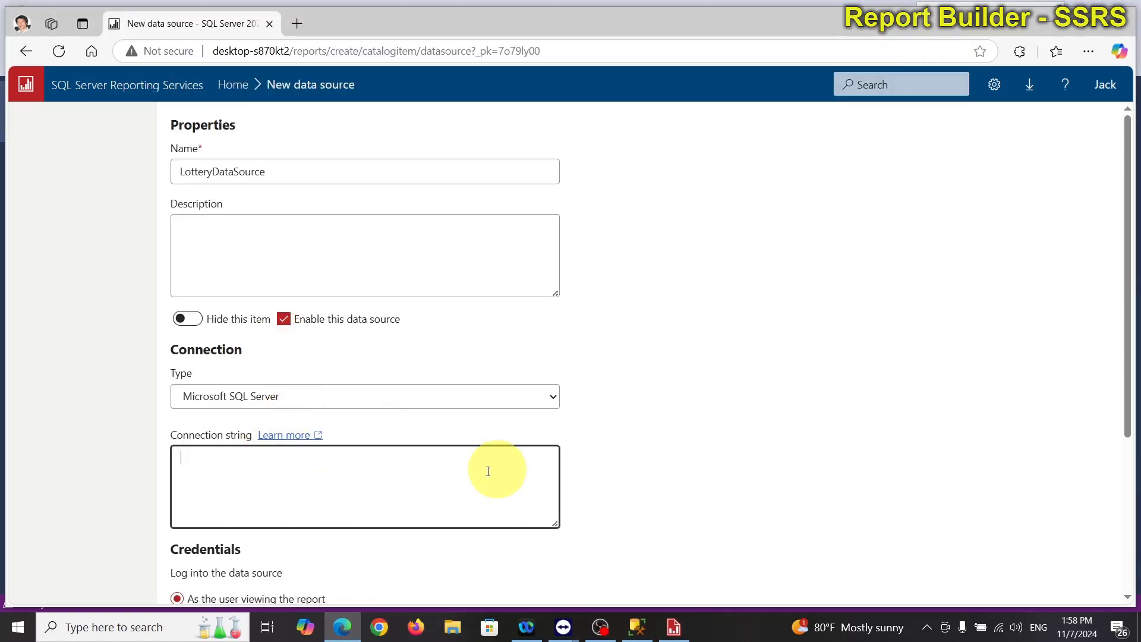
pyautogui.click(674, 625)
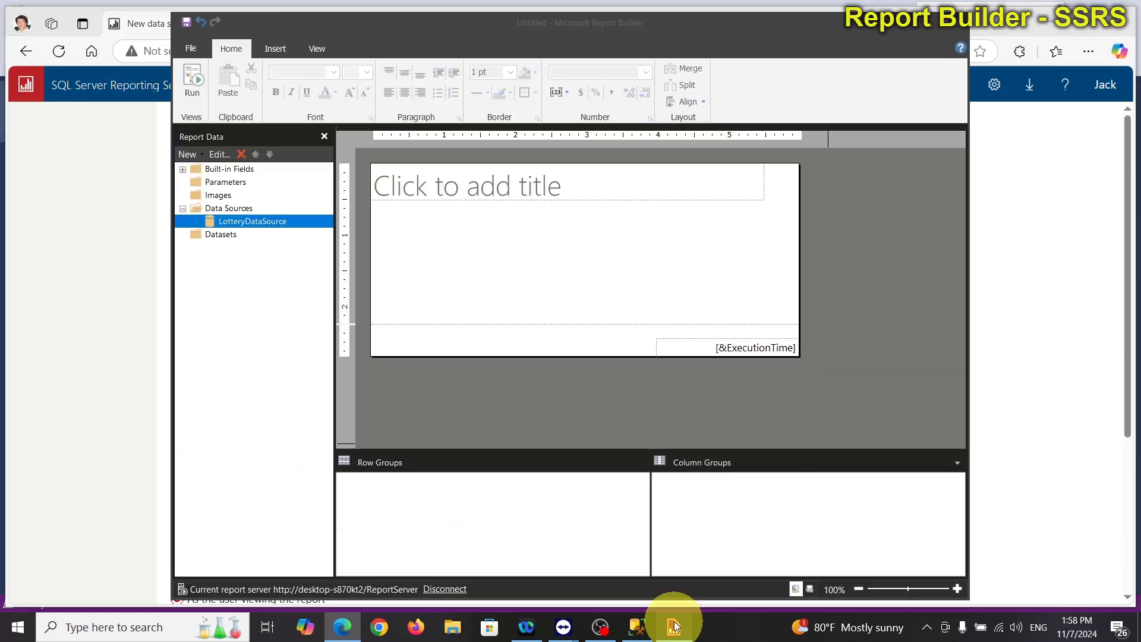
pyautogui.doubleClick(239, 221)
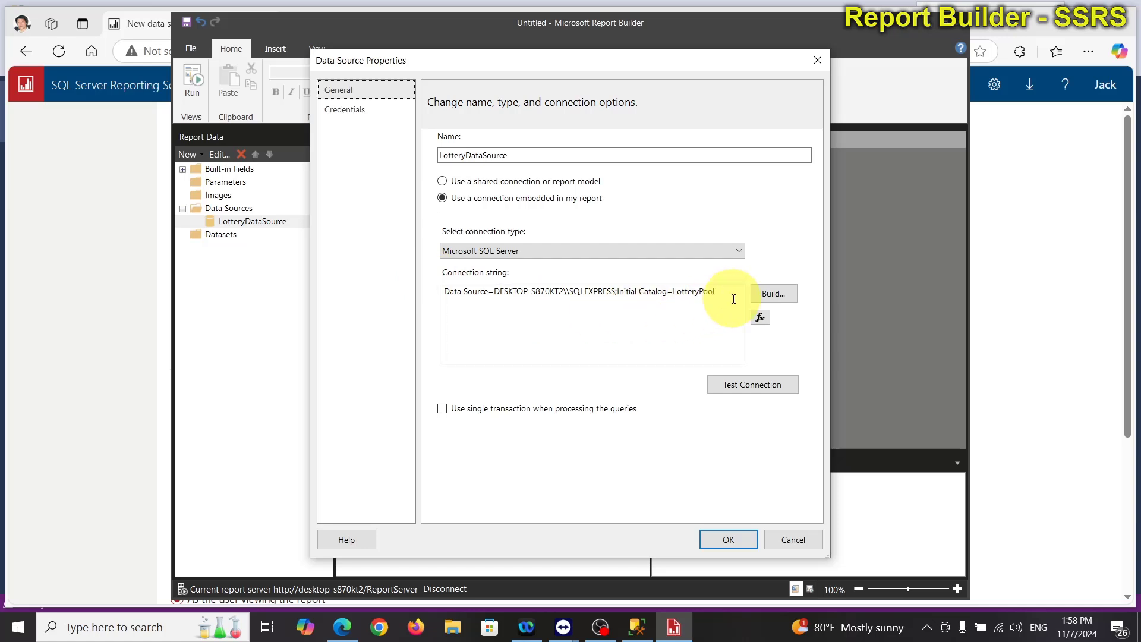
pyautogui.moveTo(719, 292); pyautogui.dragTo(438, 277)
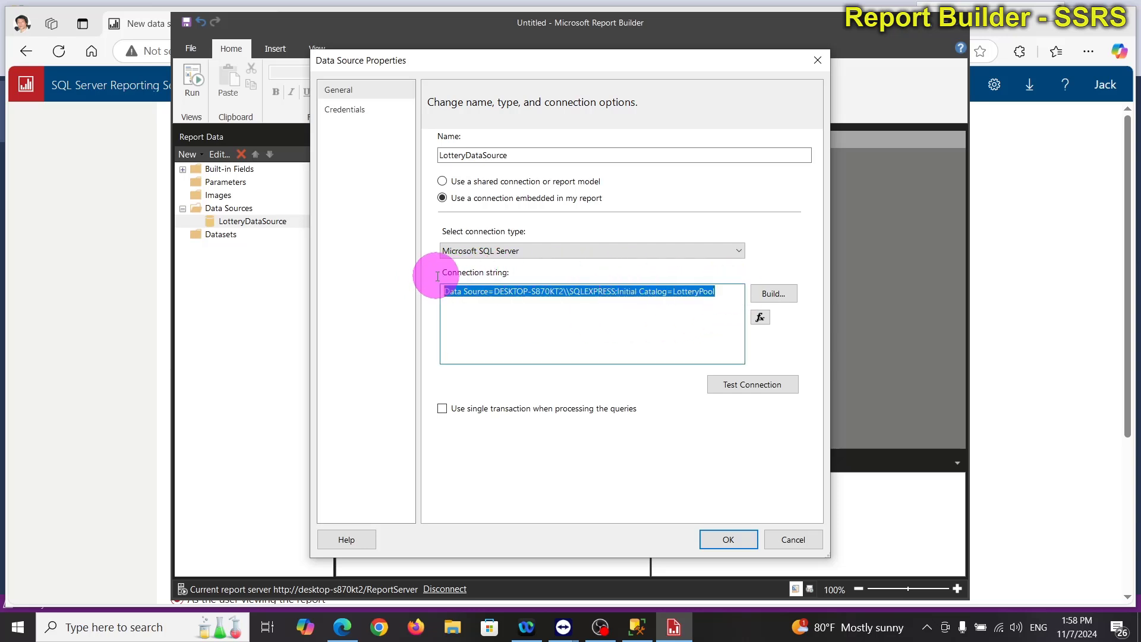
pyautogui.rightClick(492, 294)
pyautogui.click(536, 336)
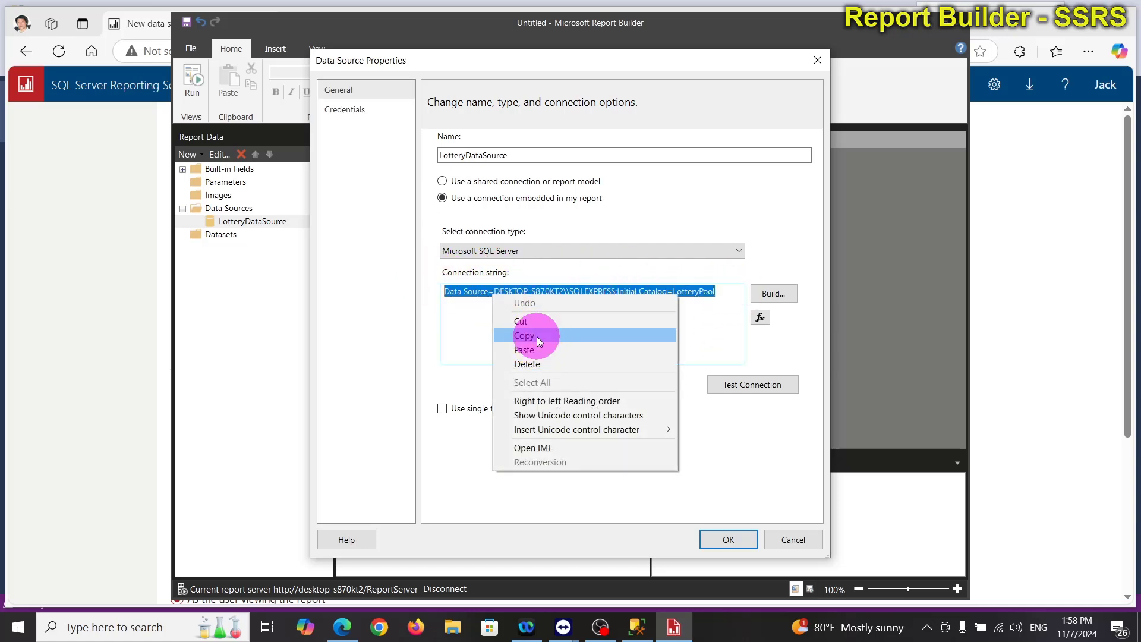
pyautogui.click(343, 627)
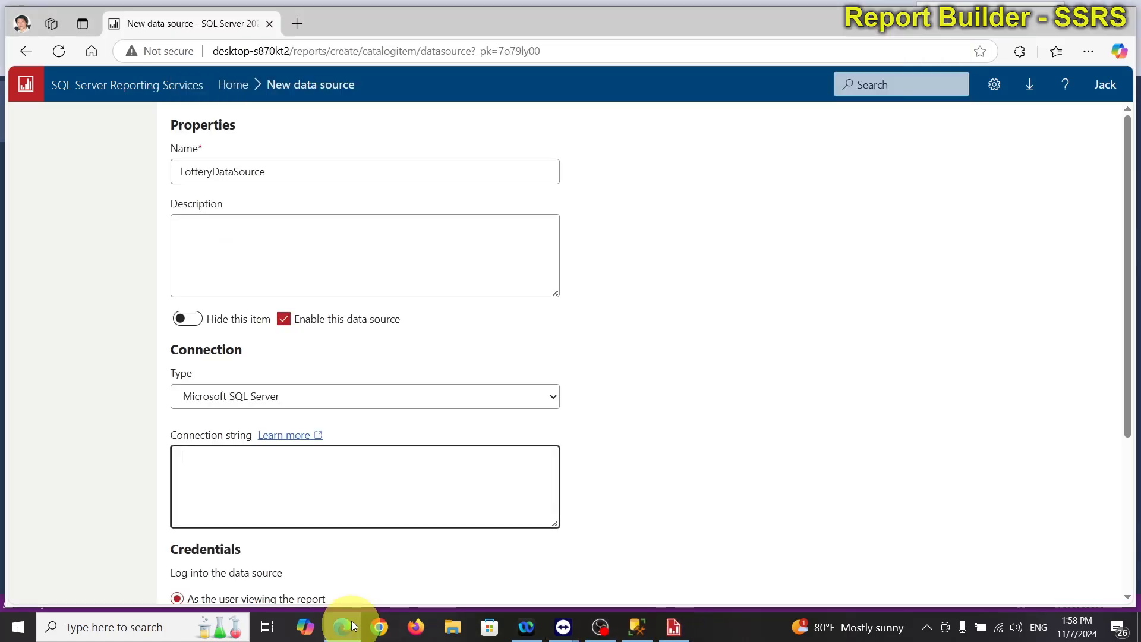
# Step: Paste the copied connection string into the new data source and remove the extra backslash, giving Data Source=DESKTOP-S870KT2\SQLEXPRESS;Initial Catalog=LotteryPool
pyautogui.rightClick(255, 485)
pyautogui.click(298, 370)
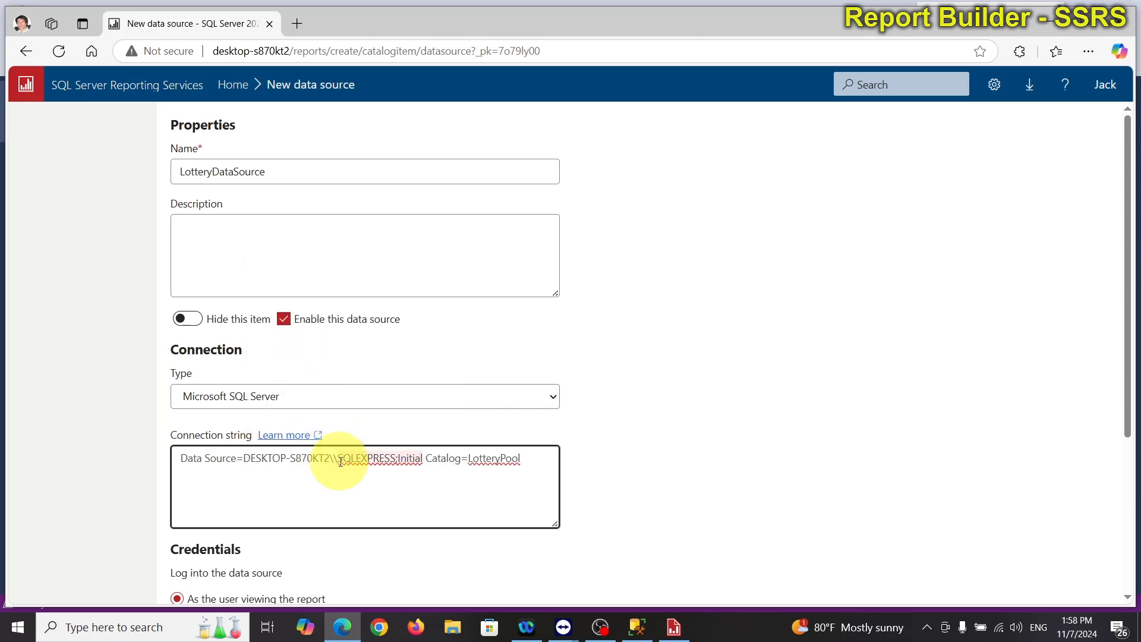
pyautogui.click(332, 472)
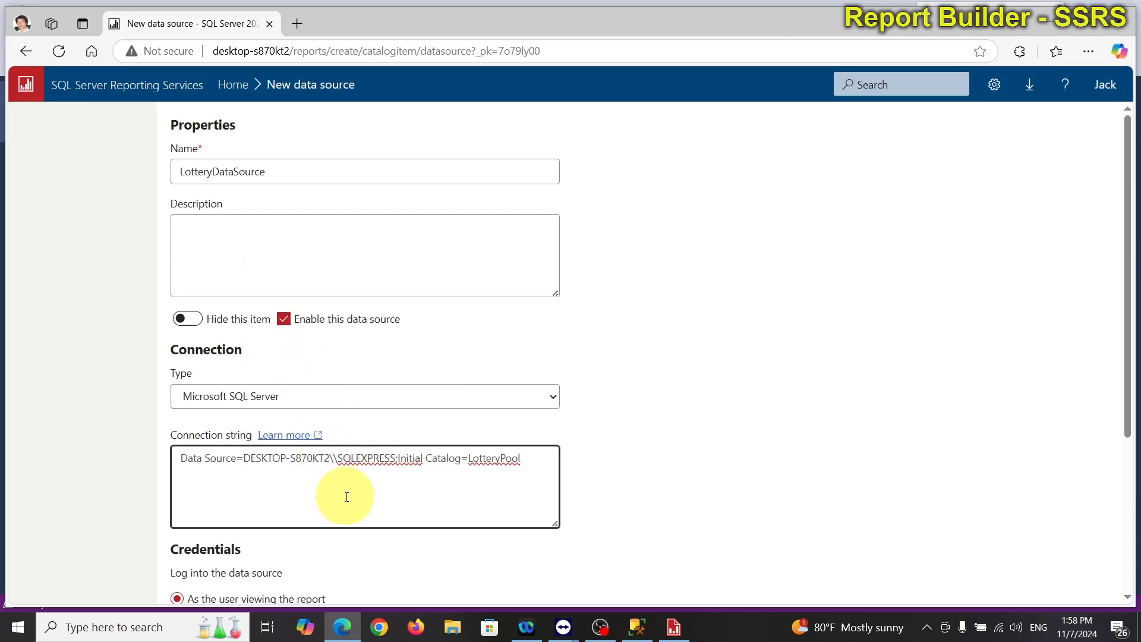
pyautogui.press('BackSpace')
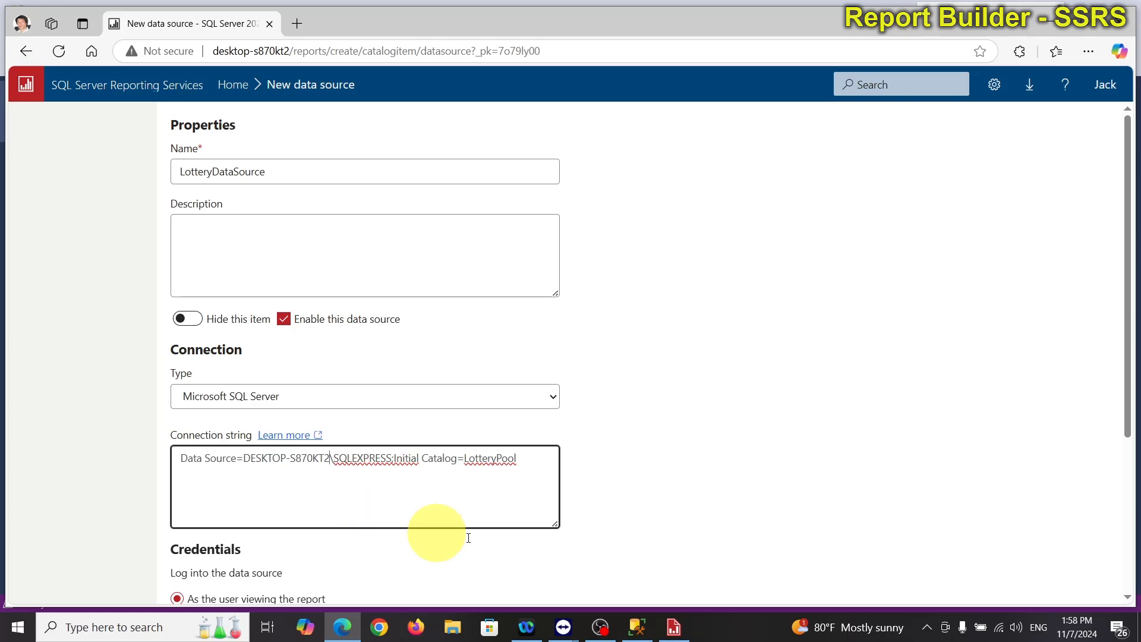
pyautogui.click(618, 491)
# Step: Test the connection with credentials as the user viewing the report and create the LotteryDataSource data source
pyautogui.scroll(-4, 618, 491)
pyautogui.scroll(-1, 619, 491)
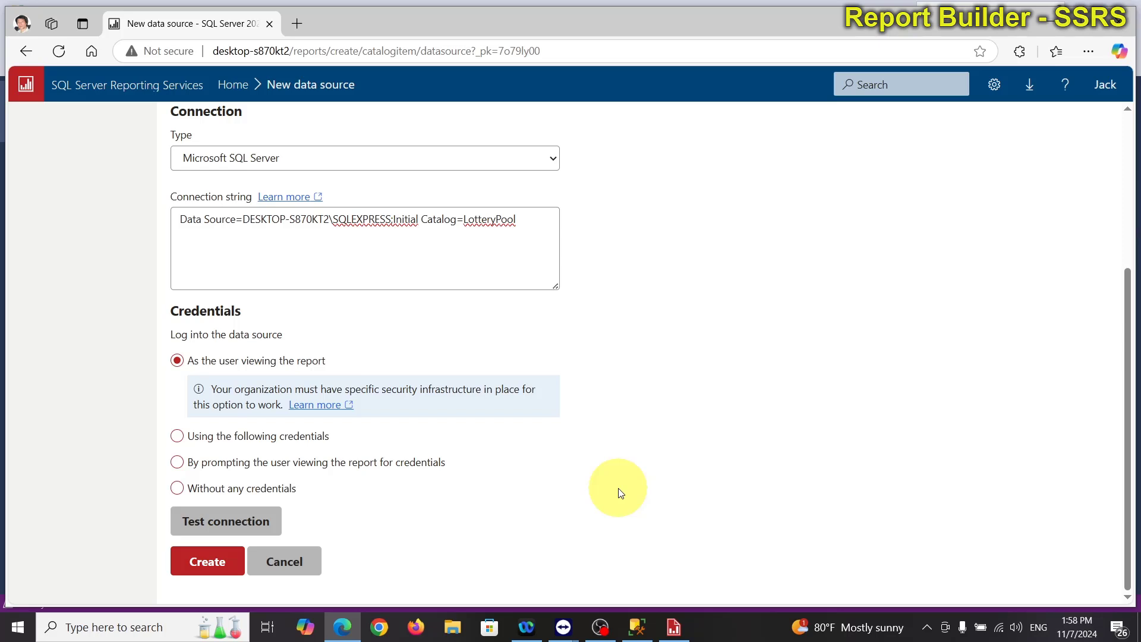
pyautogui.click(227, 529)
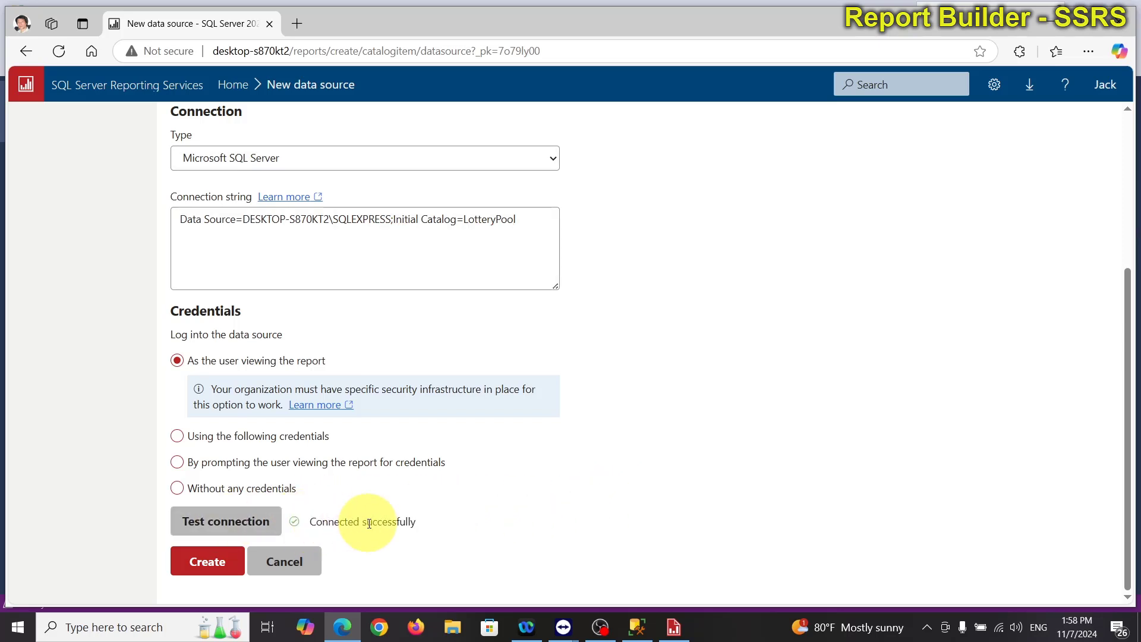
pyautogui.click(215, 563)
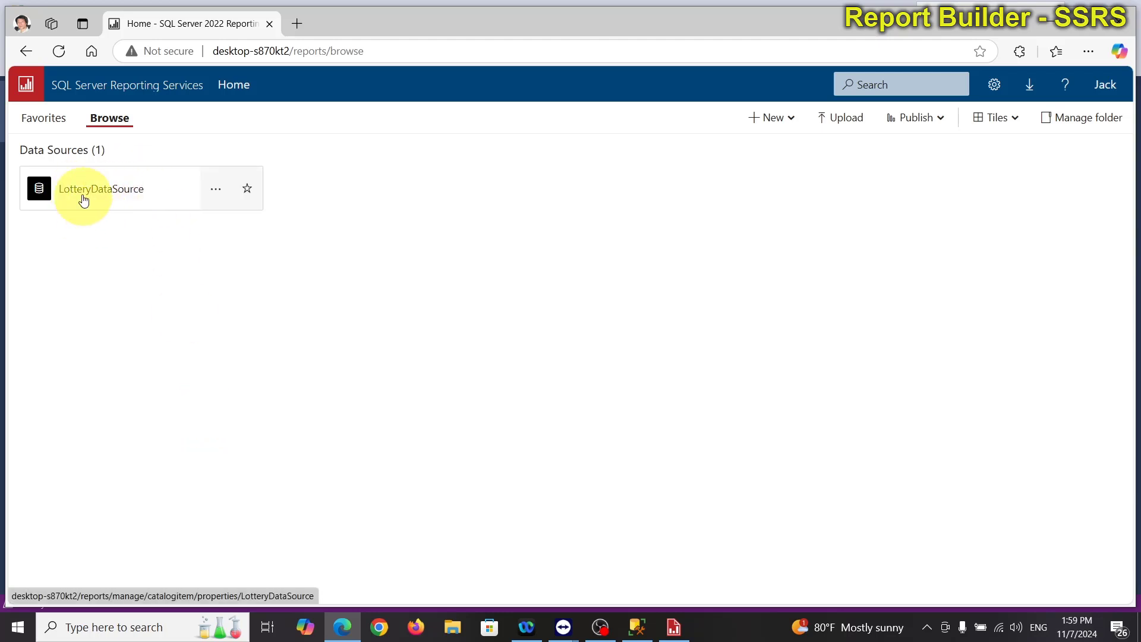
# Step: Switch to Report Builder, close the data source properties without saving and delete the embedded LotteryDataSource from the report
pyautogui.click(674, 627)
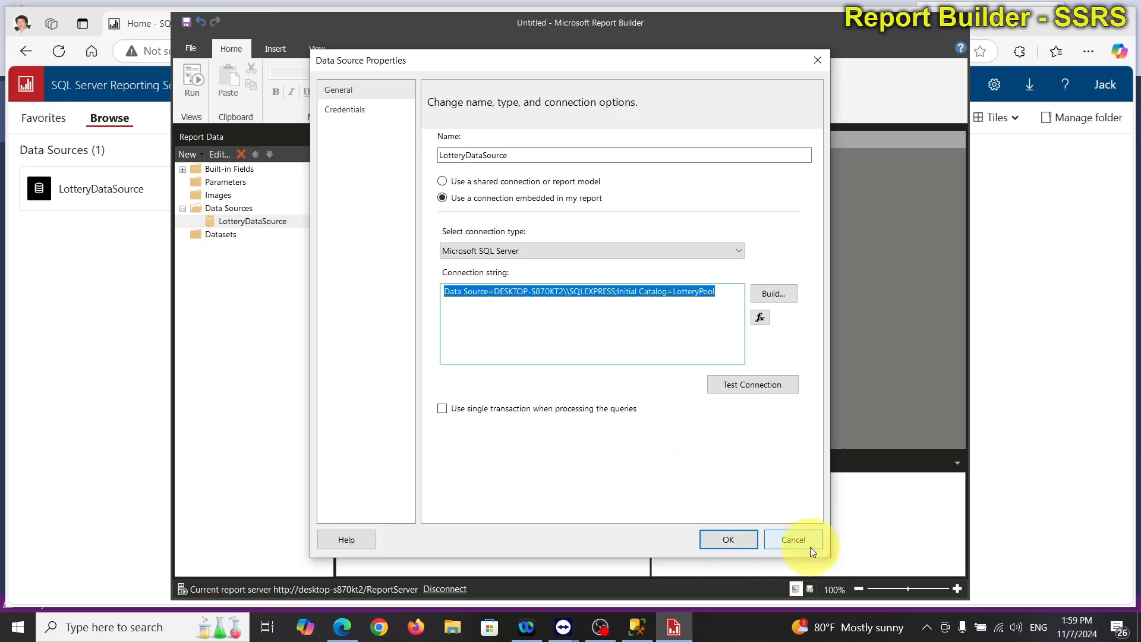
pyautogui.click(796, 541)
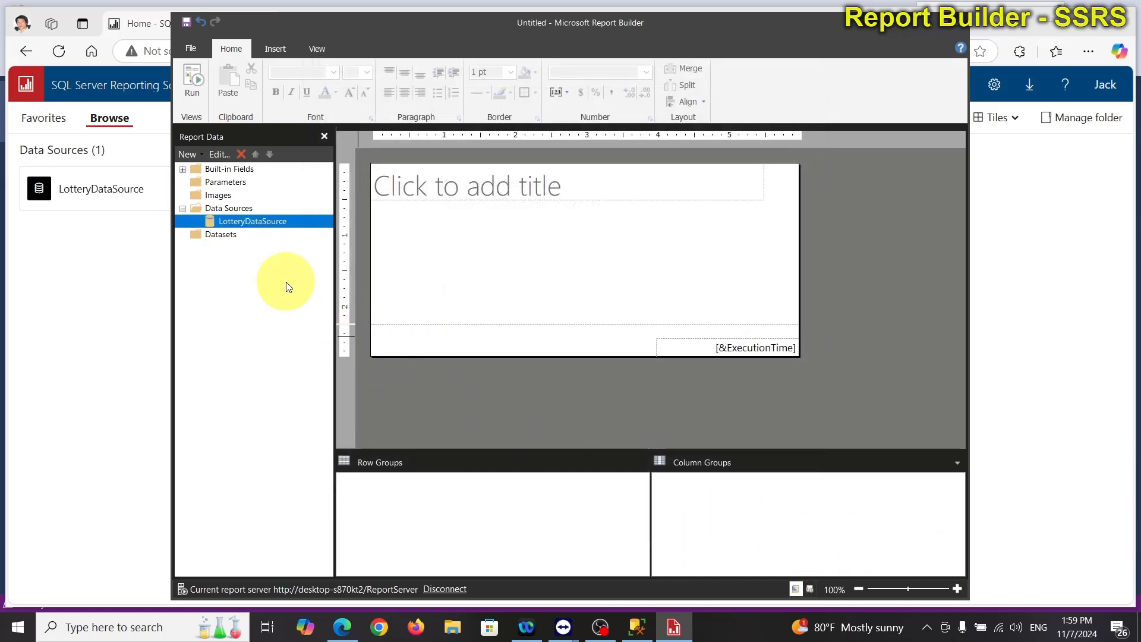
pyautogui.rightClick(261, 223)
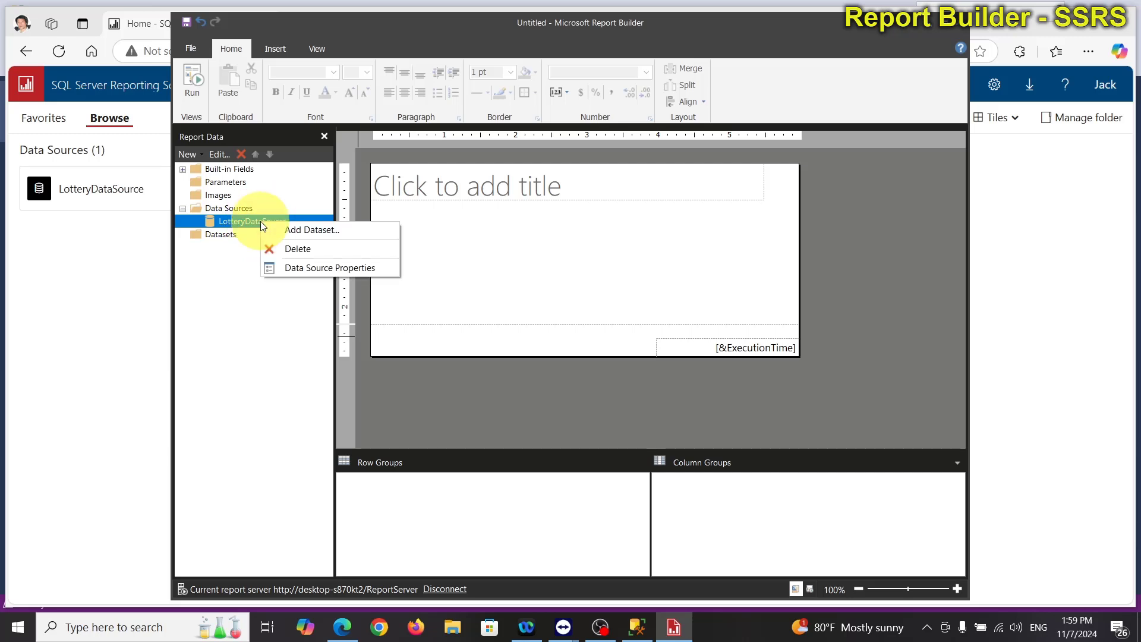
pyautogui.click(282, 249)
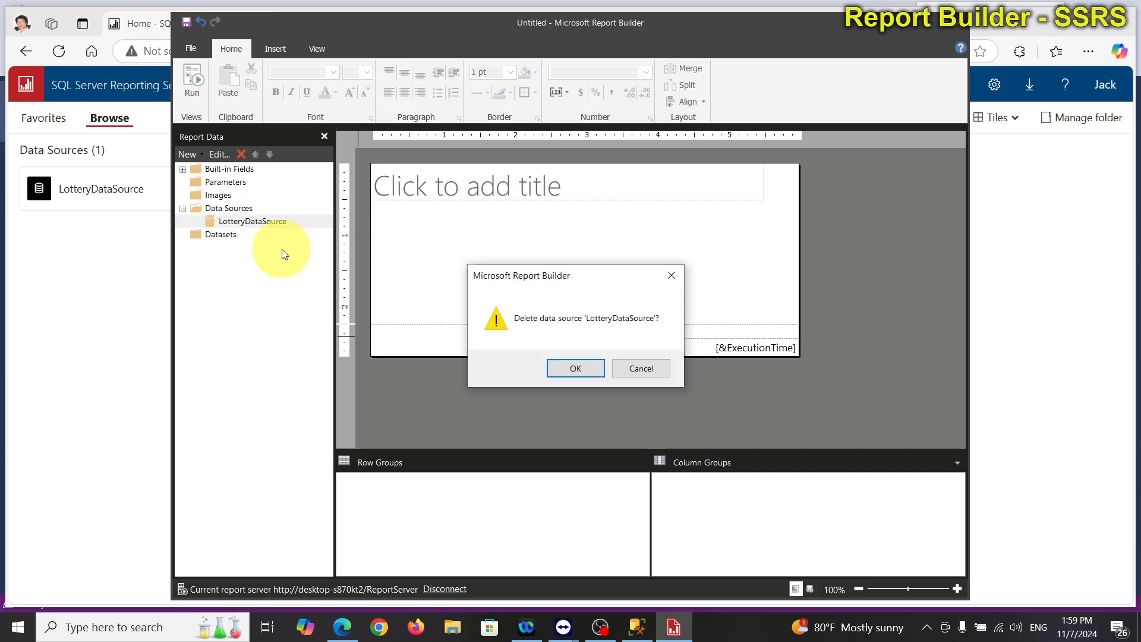
pyautogui.click(576, 369)
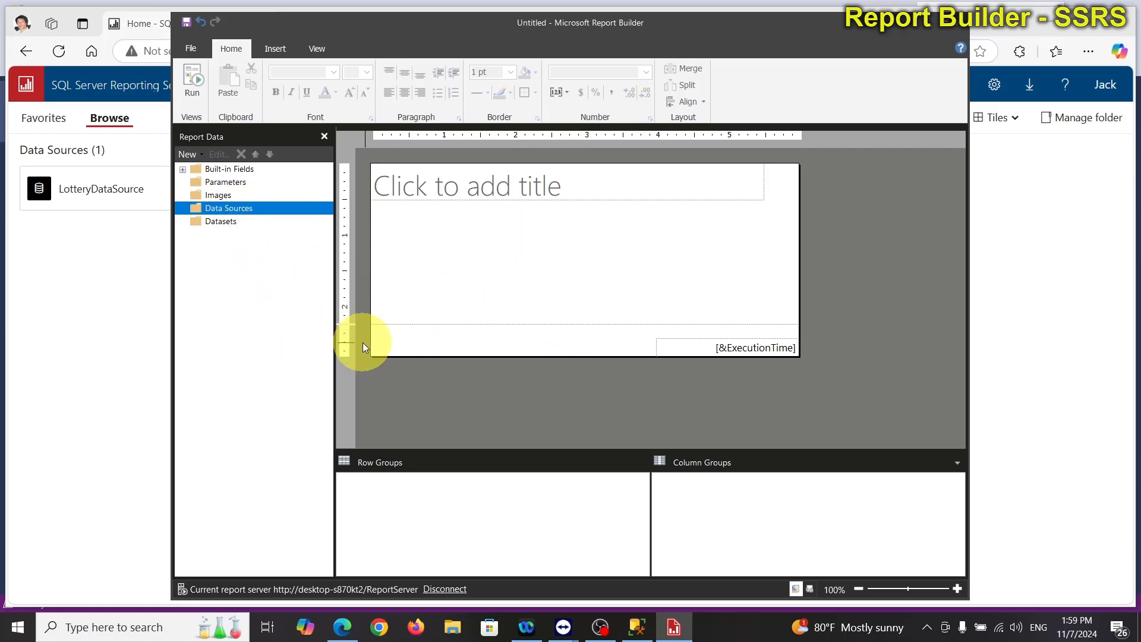
# Step: Add a new report data source that uses a shared connection to LotteryDataSource on the report server
pyautogui.rightClick(241, 208)
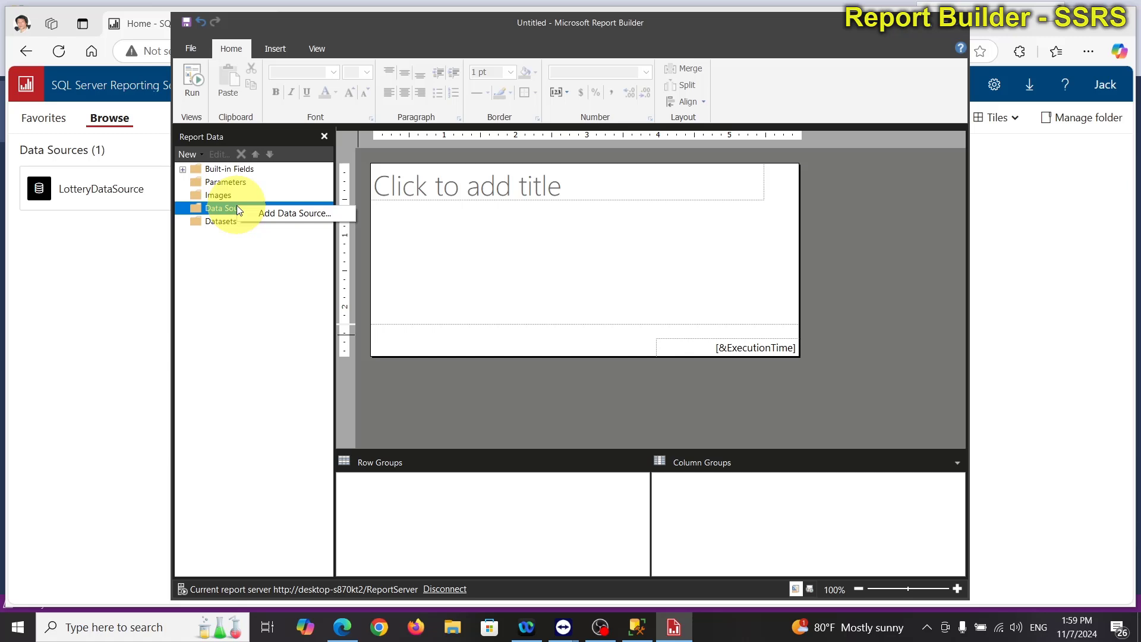
pyautogui.click(276, 212)
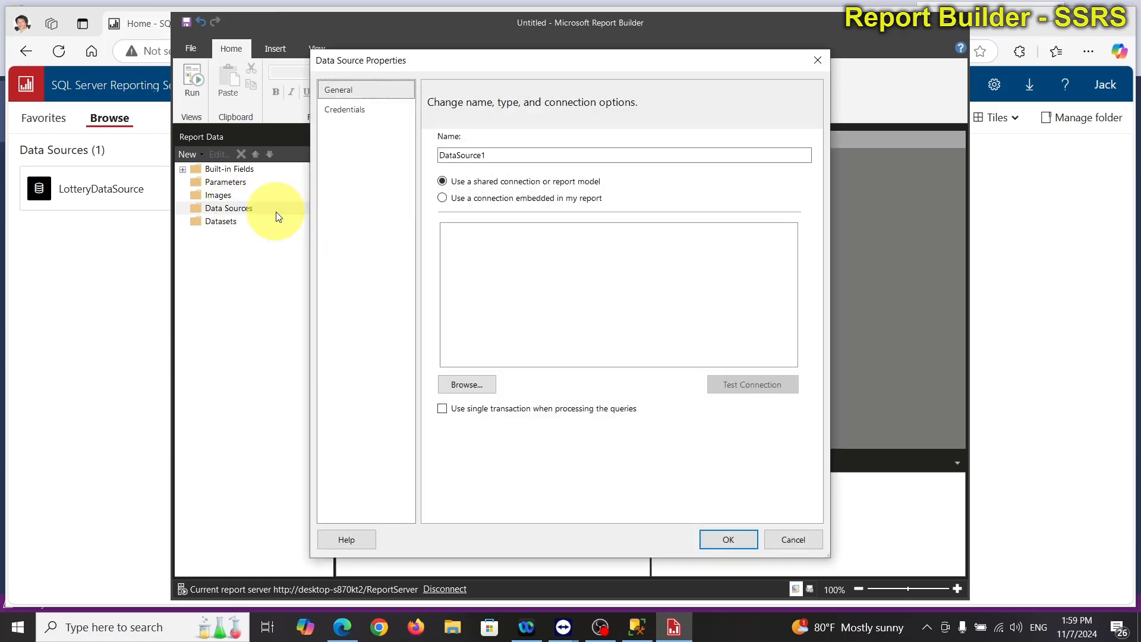
pyautogui.click(479, 198)
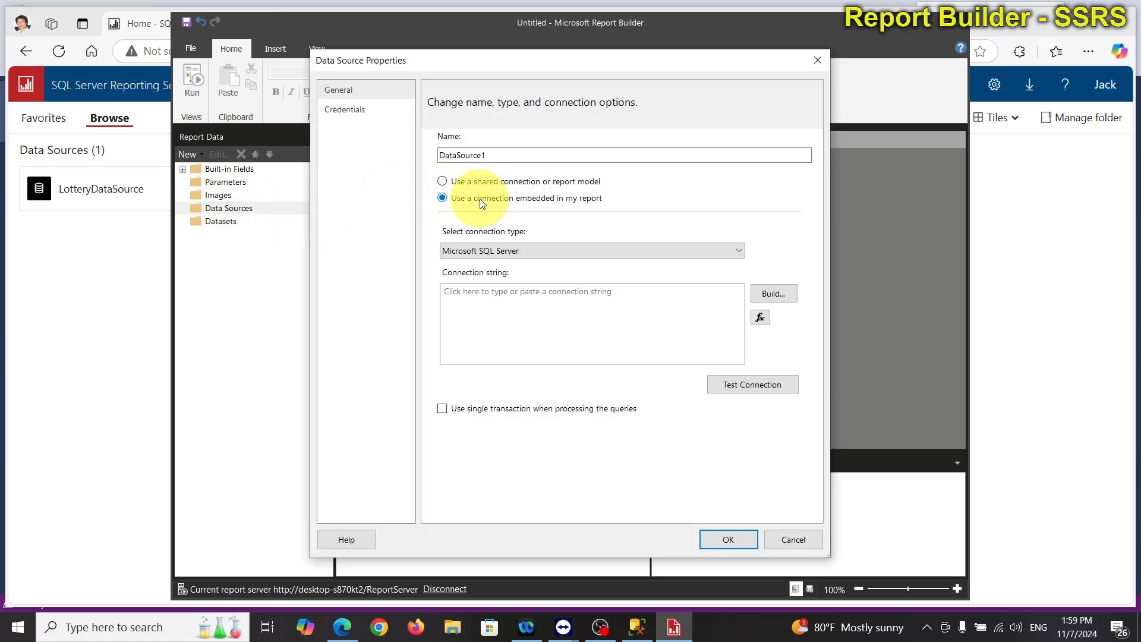
pyautogui.click(487, 181)
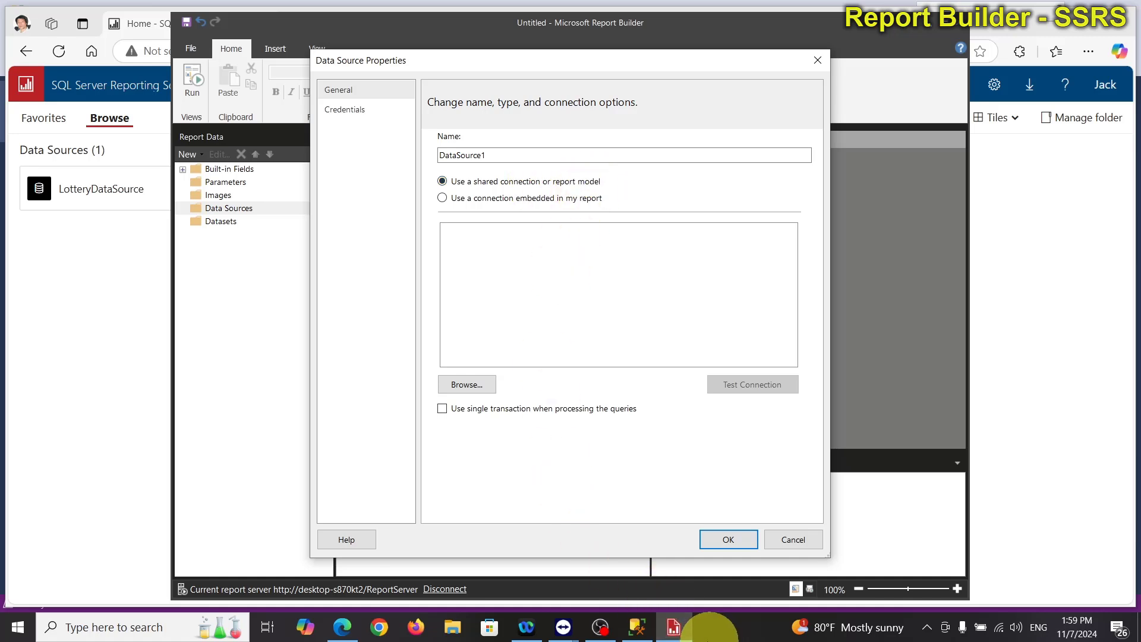
pyautogui.click(470, 384)
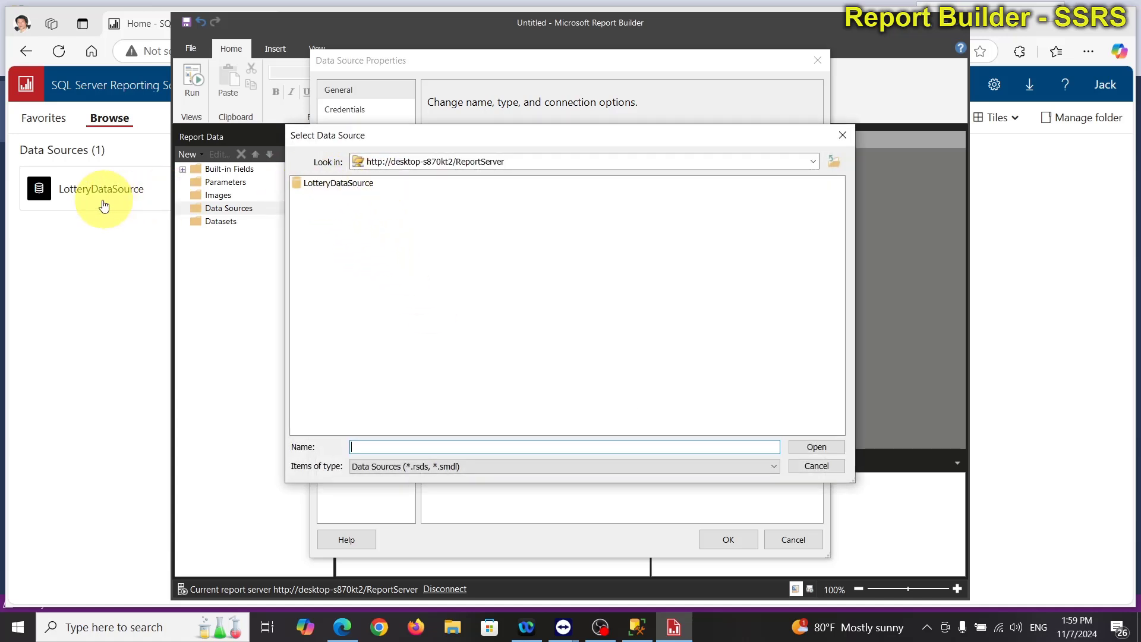
pyautogui.click(337, 184)
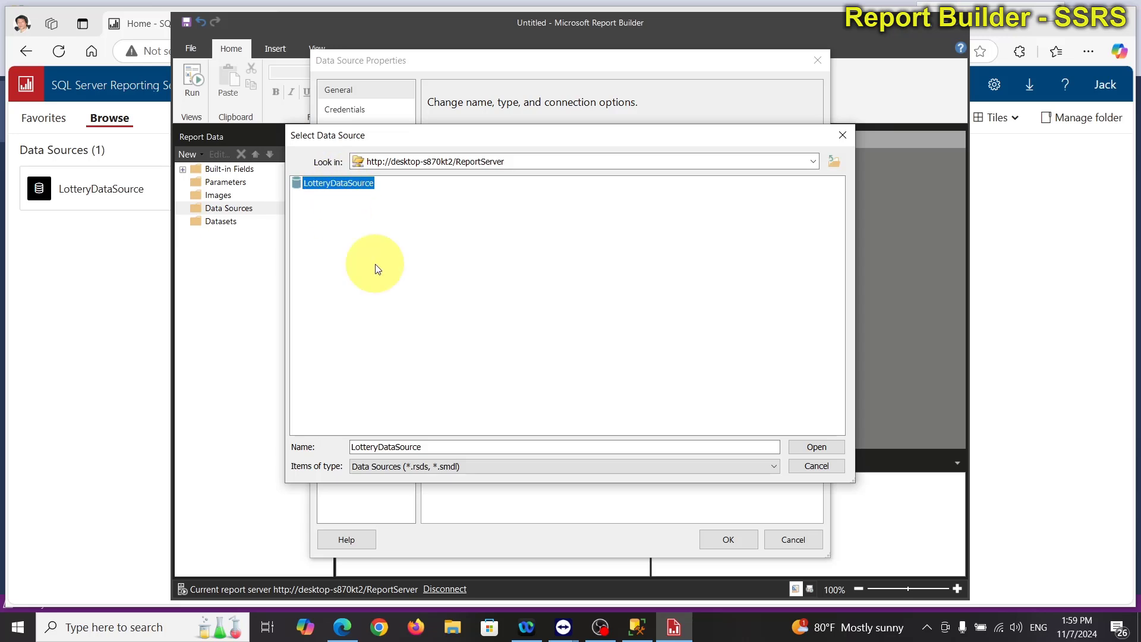
pyautogui.click(820, 448)
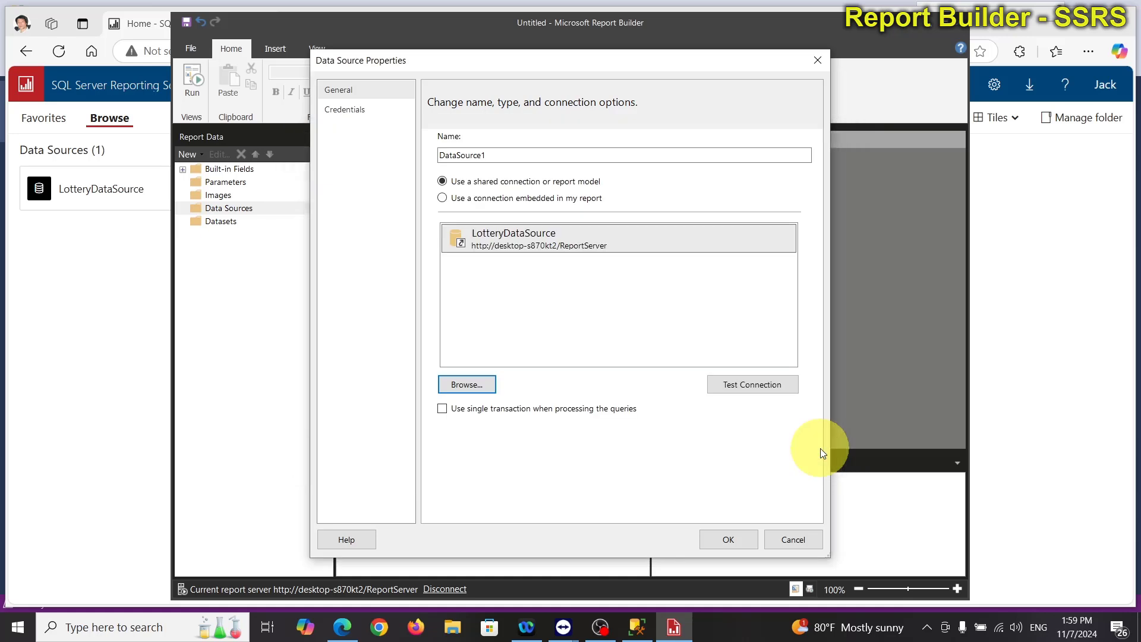
# Step: Name the shared-connection data source LotteryPoolDataSource
pyautogui.doubleClick(494, 152)
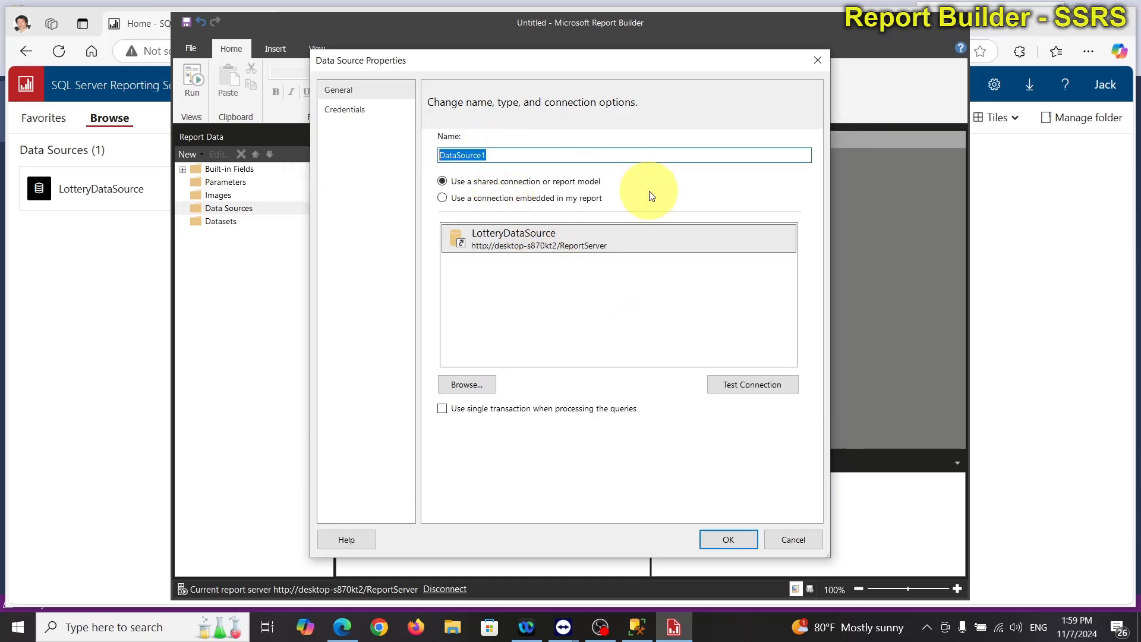
pyautogui.write('Lottery')
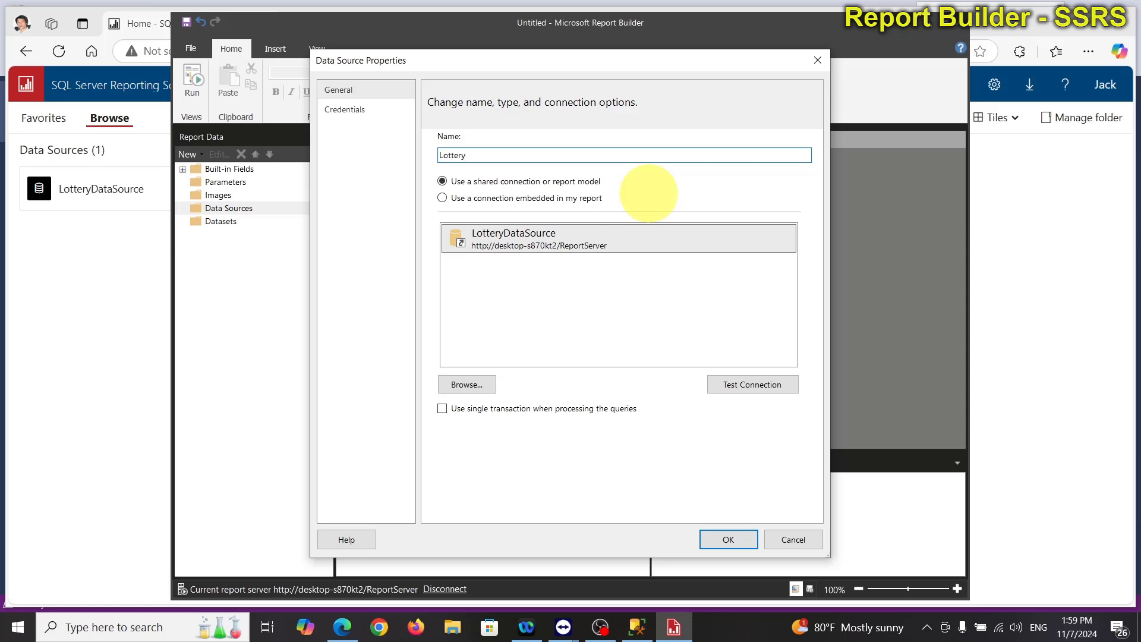
pyautogui.write('DataSource')
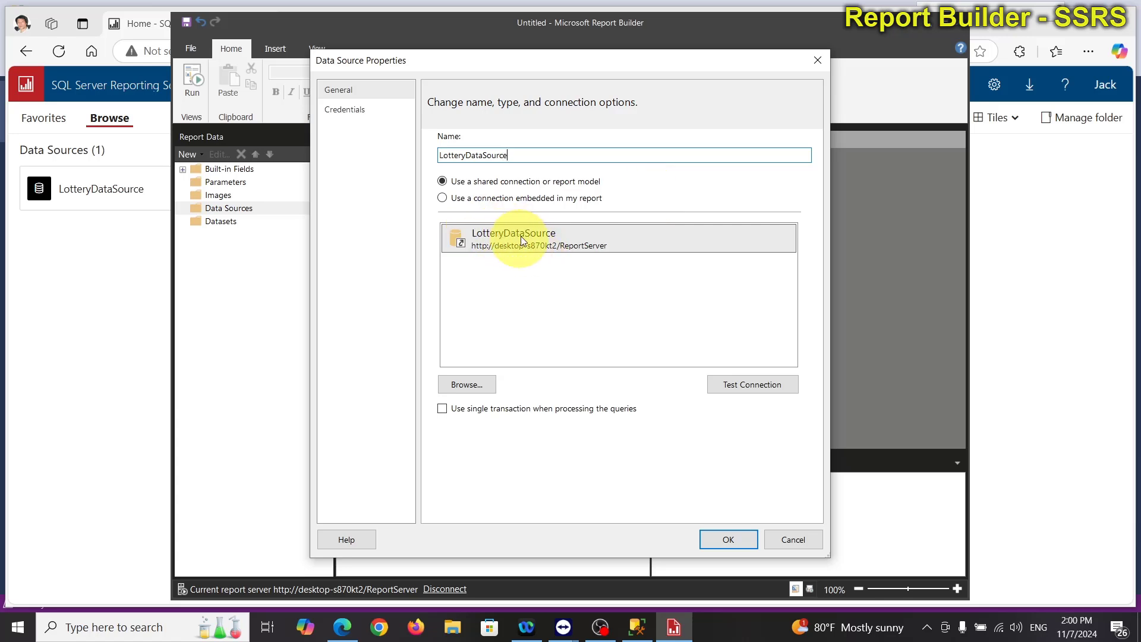
pyautogui.click(469, 159)
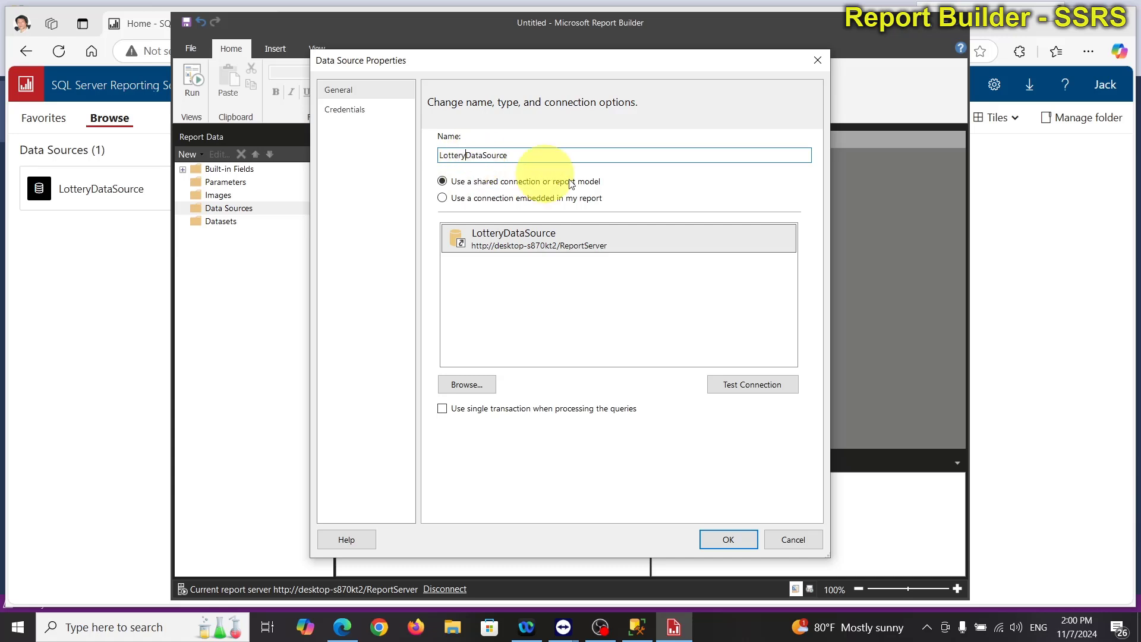
pyautogui.write('Pool')
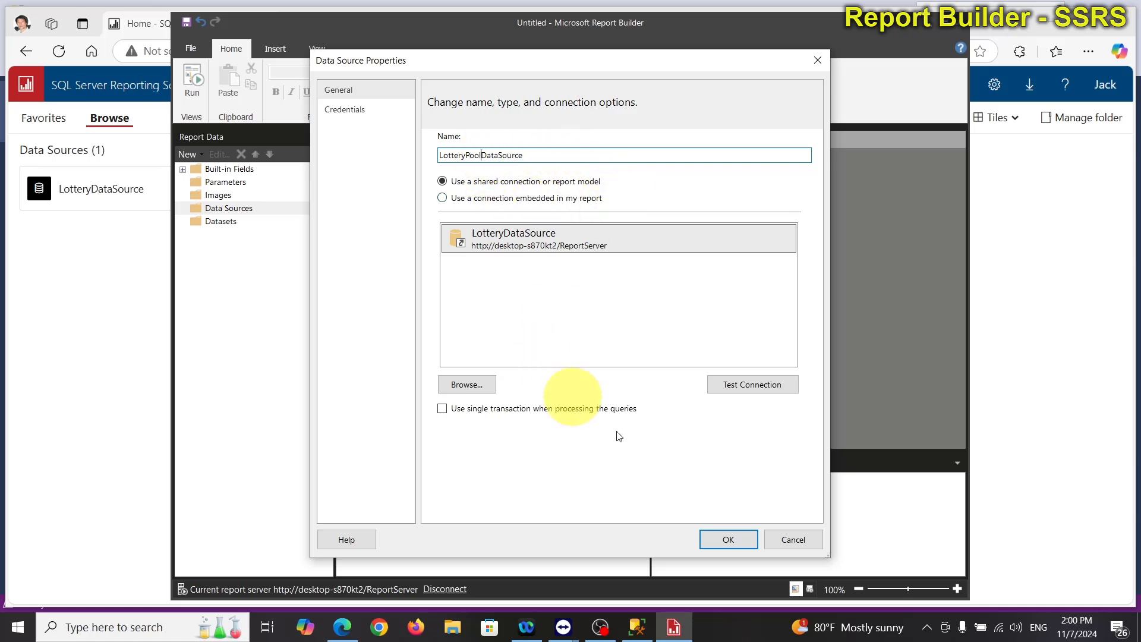
# Step: Test the shared data source's connection and save the data source to the report
pyautogui.click(752, 392)
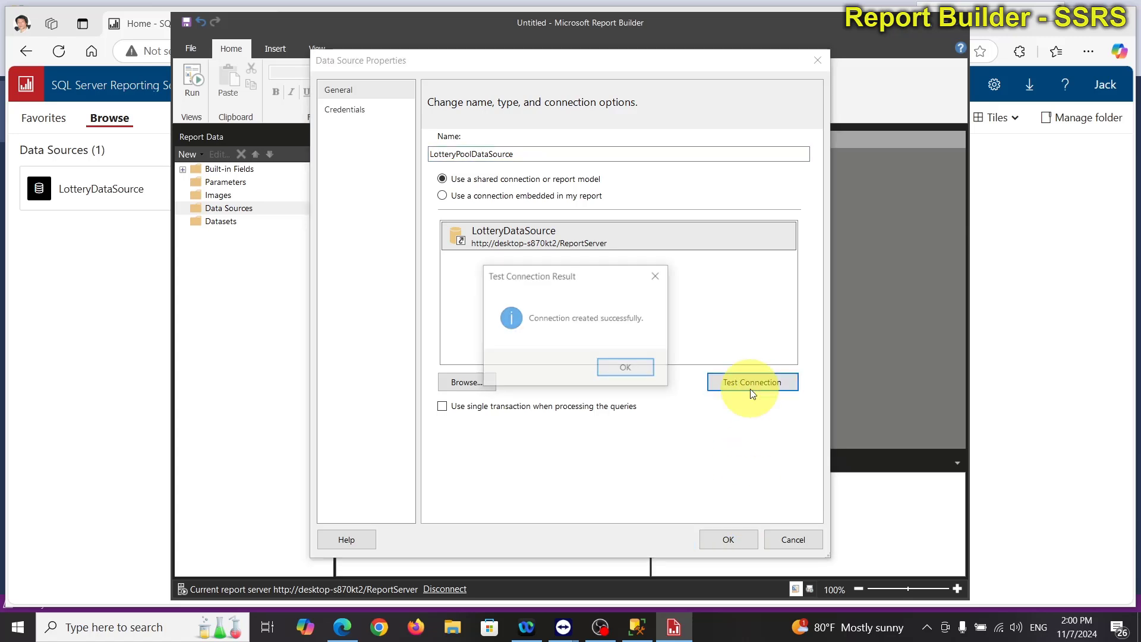
pyautogui.click(633, 372)
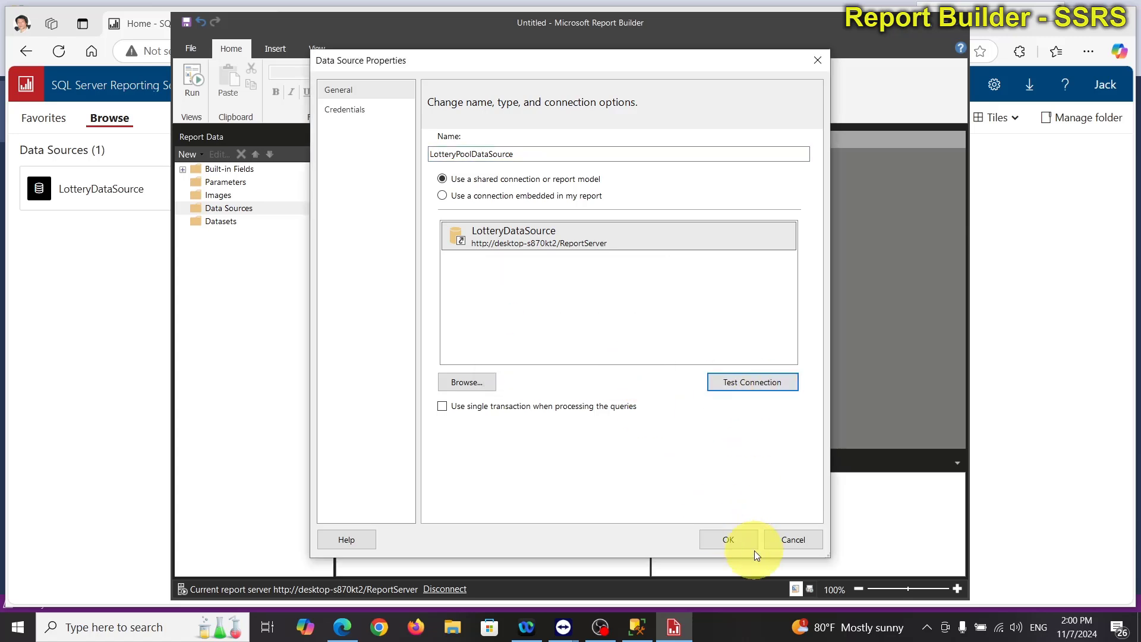
pyautogui.click(725, 538)
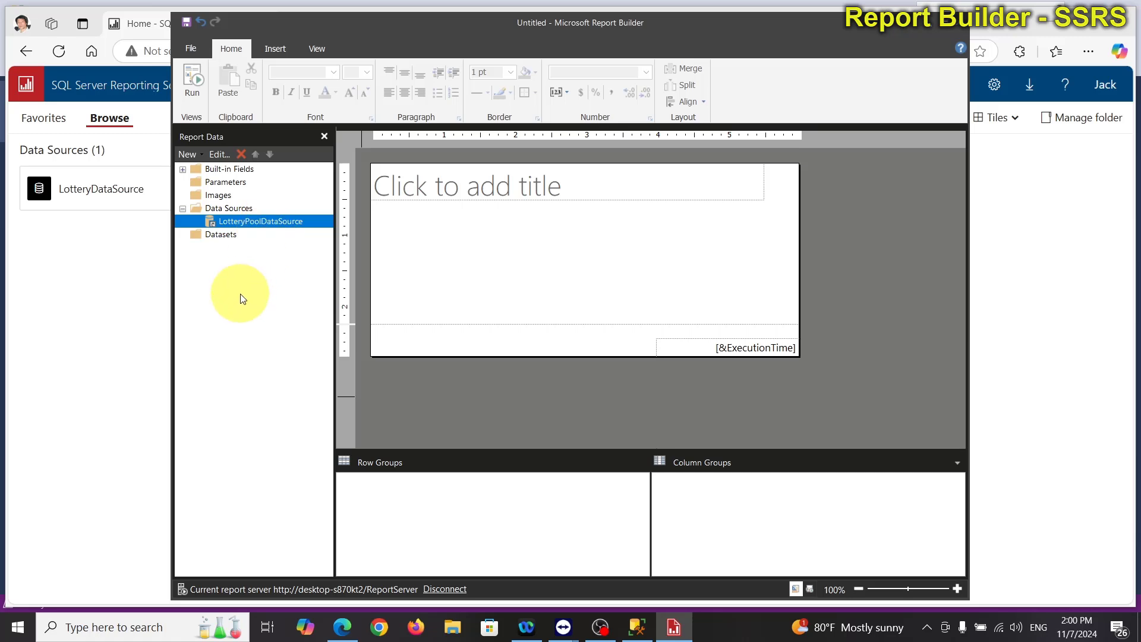
# Step: Add a new dataset to the report and make it a dataset embedded in the report
pyautogui.click(228, 236)
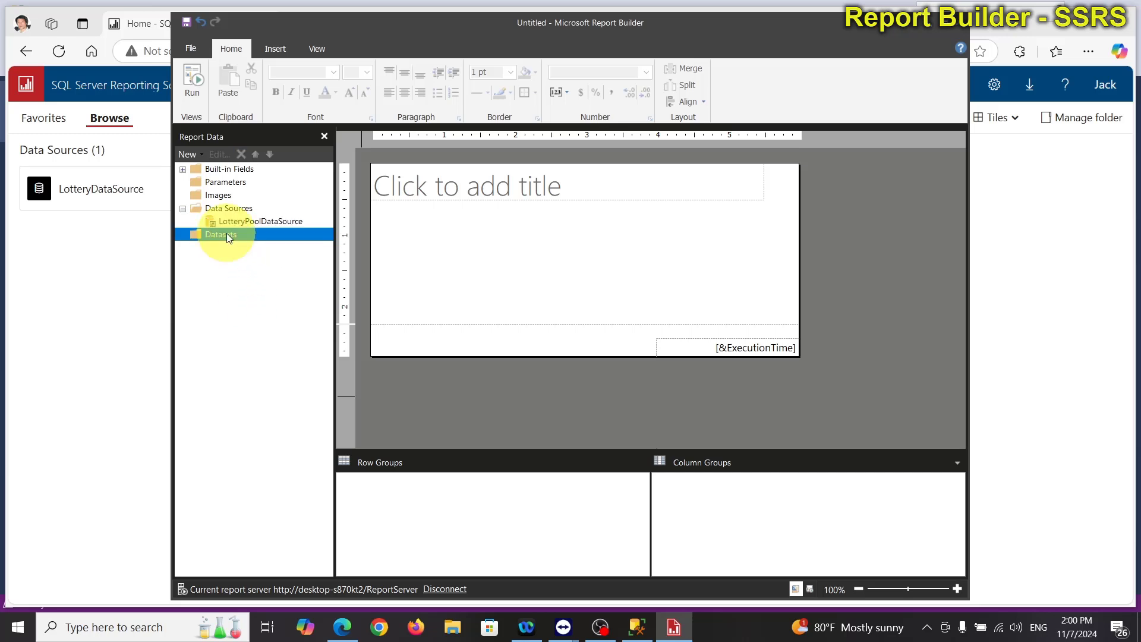
pyautogui.rightClick(237, 211)
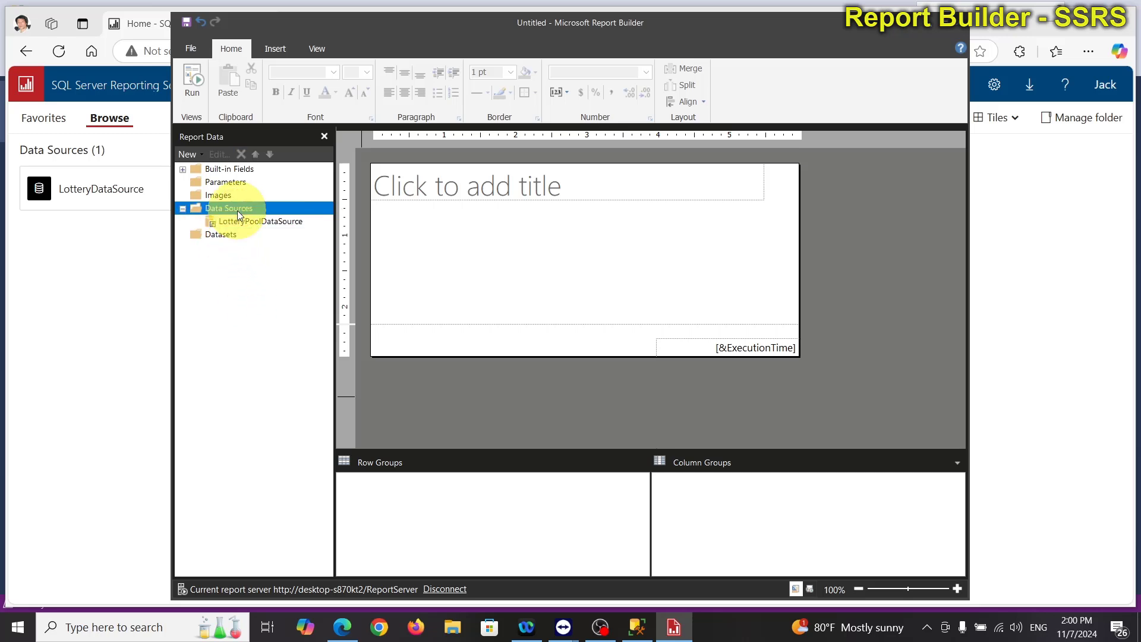
pyautogui.click(235, 284)
pyautogui.click(215, 235)
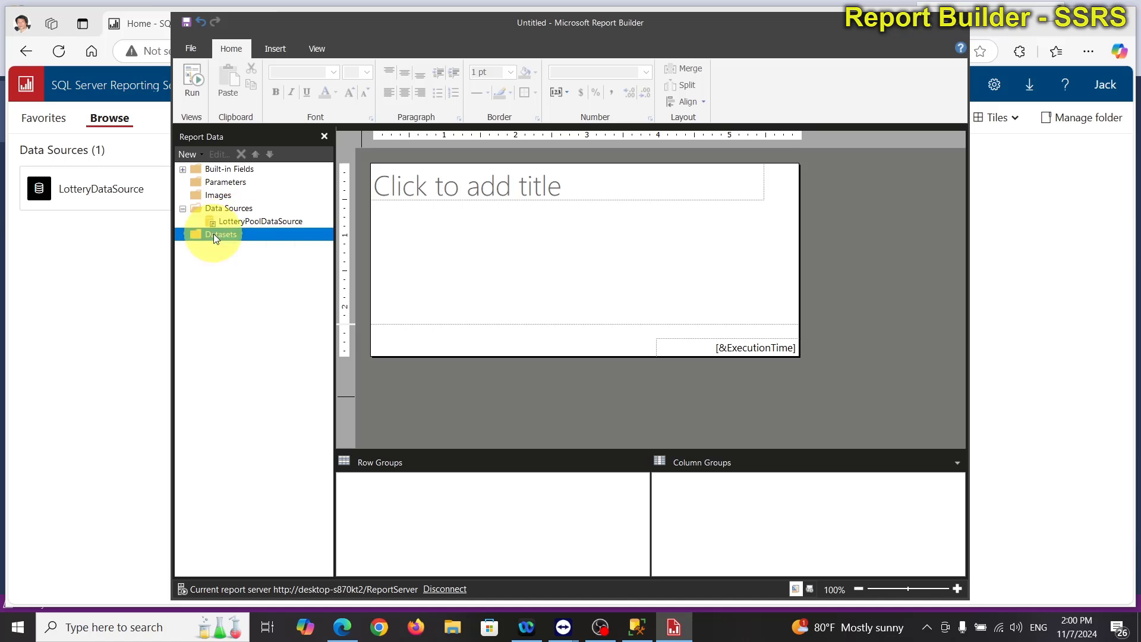
pyautogui.rightClick(213, 234)
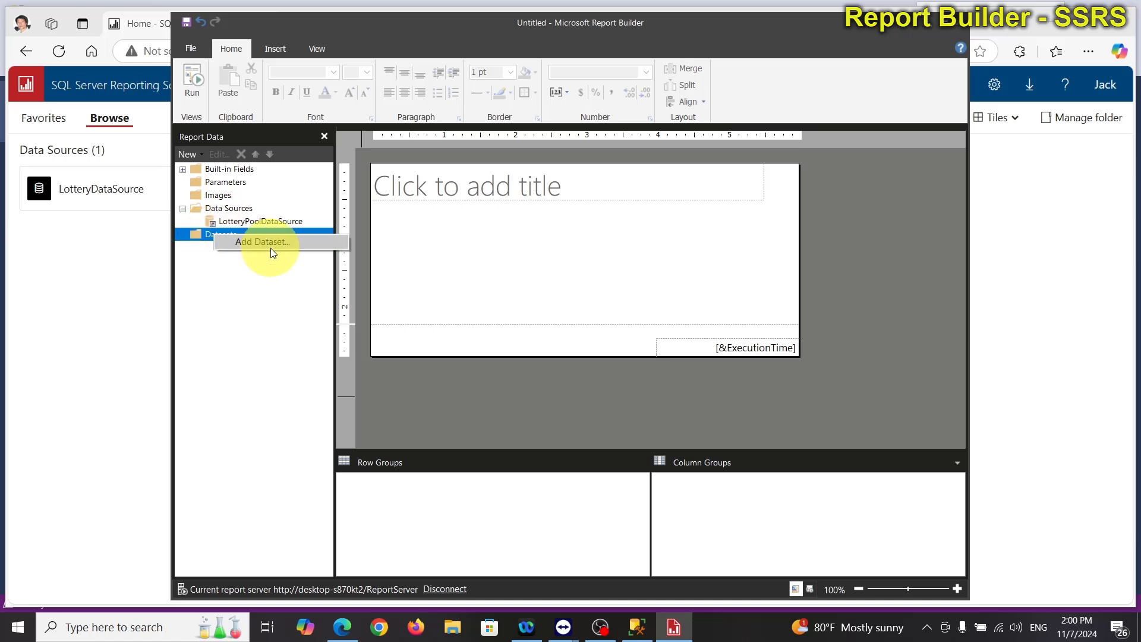
pyautogui.click(270, 249)
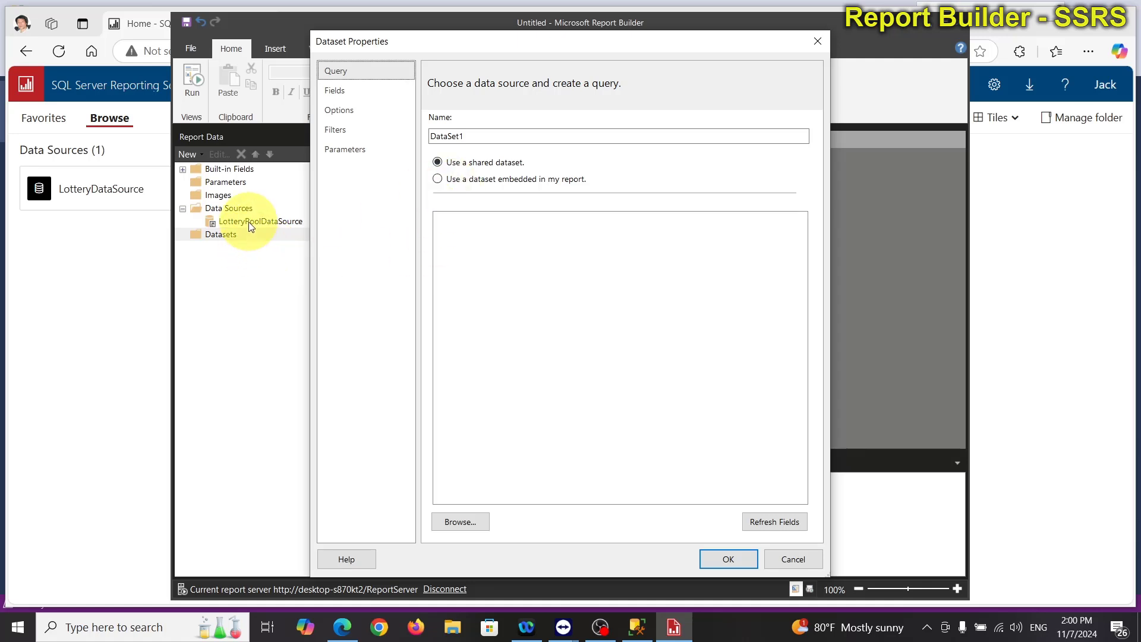
pyautogui.click(441, 179)
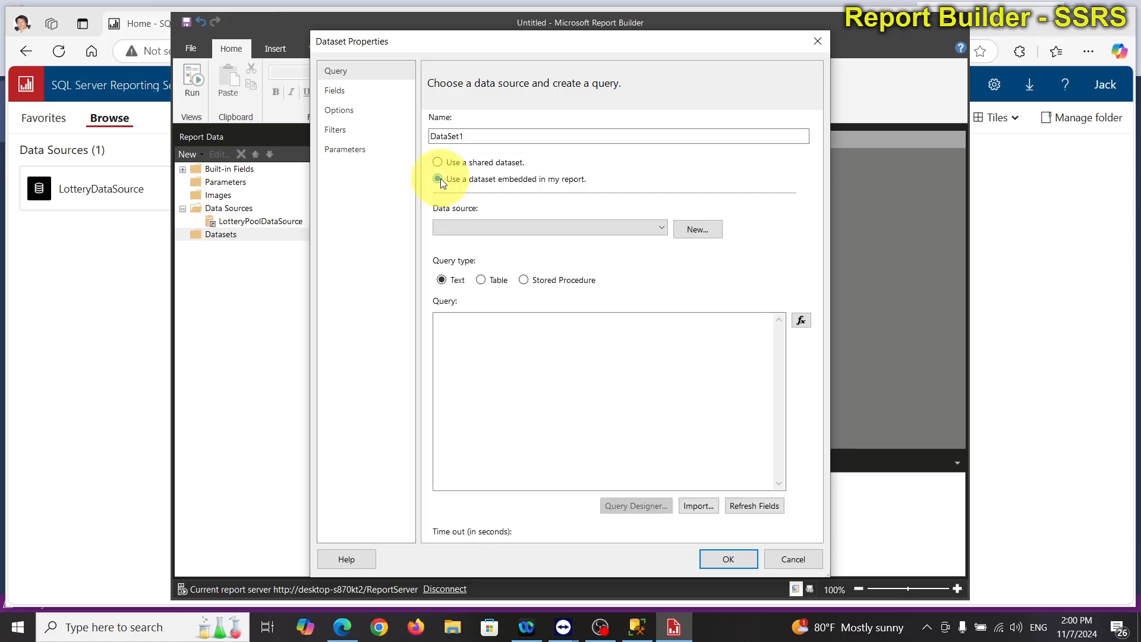
# Step: Select LotteryPoolDataSource as the dataset's data source and name the dataset LotteryType
pyautogui.click(629, 229)
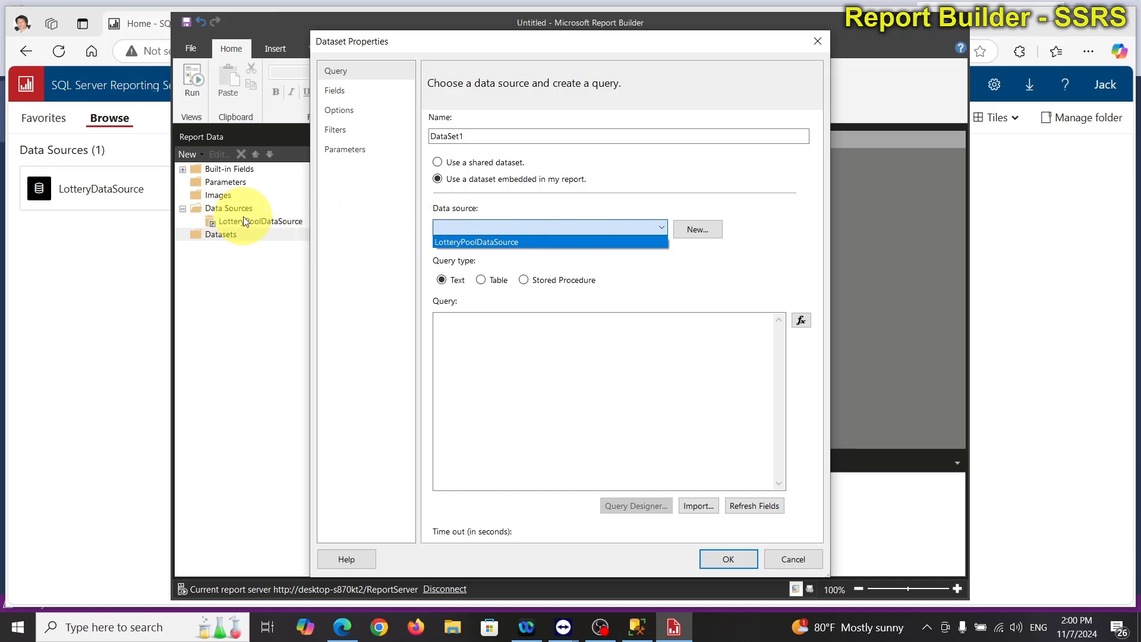
pyautogui.click(500, 242)
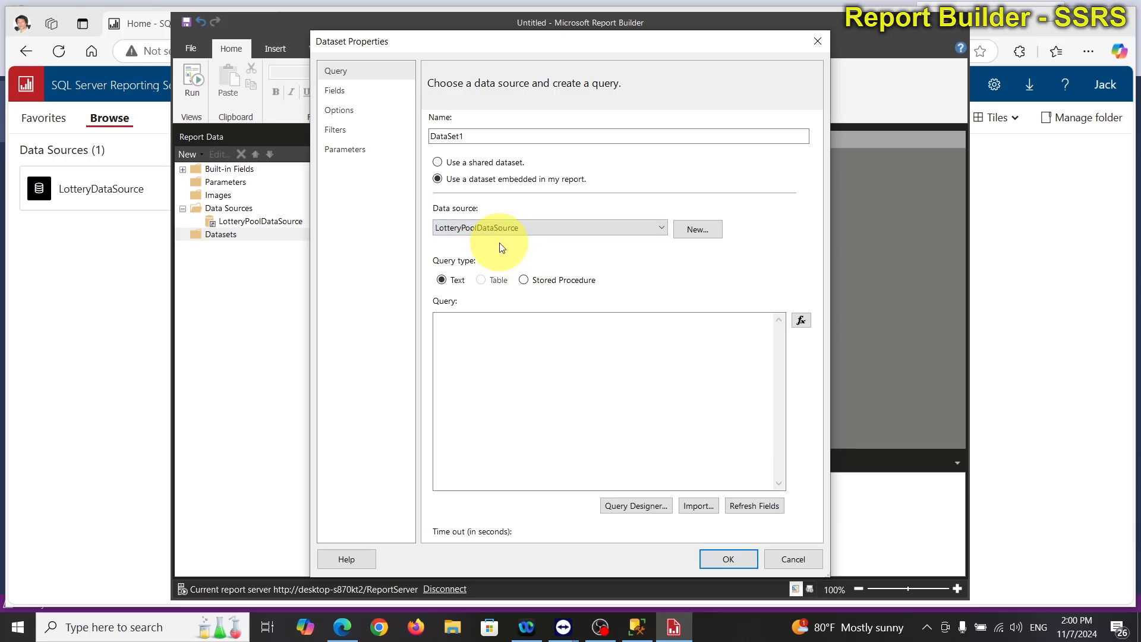
pyautogui.doubleClick(482, 136)
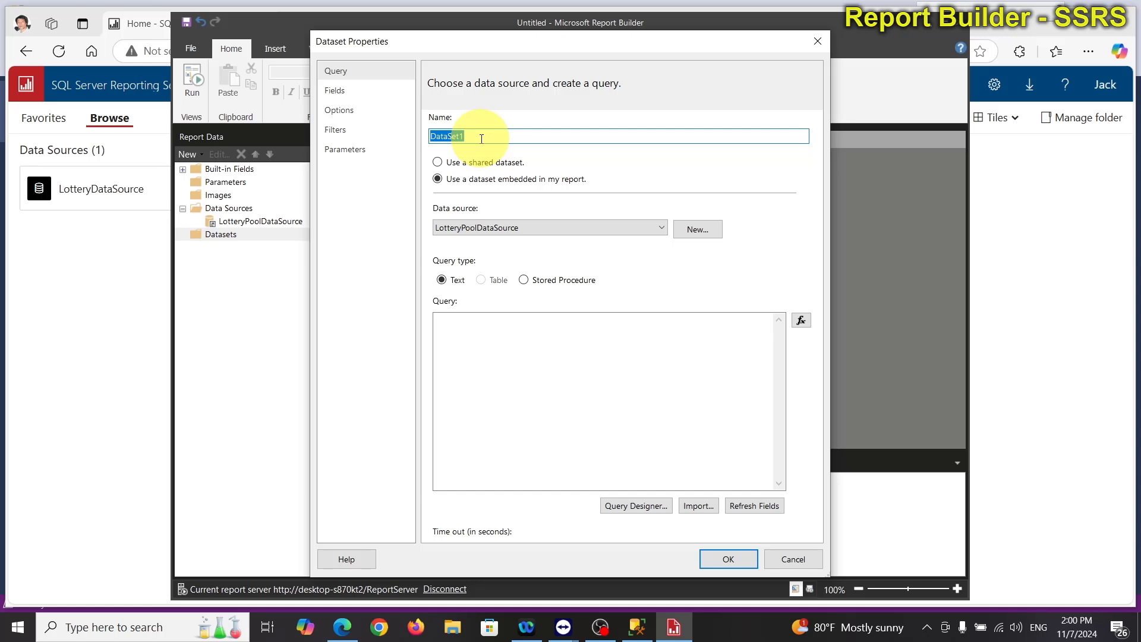
pyautogui.write('LotteryType')
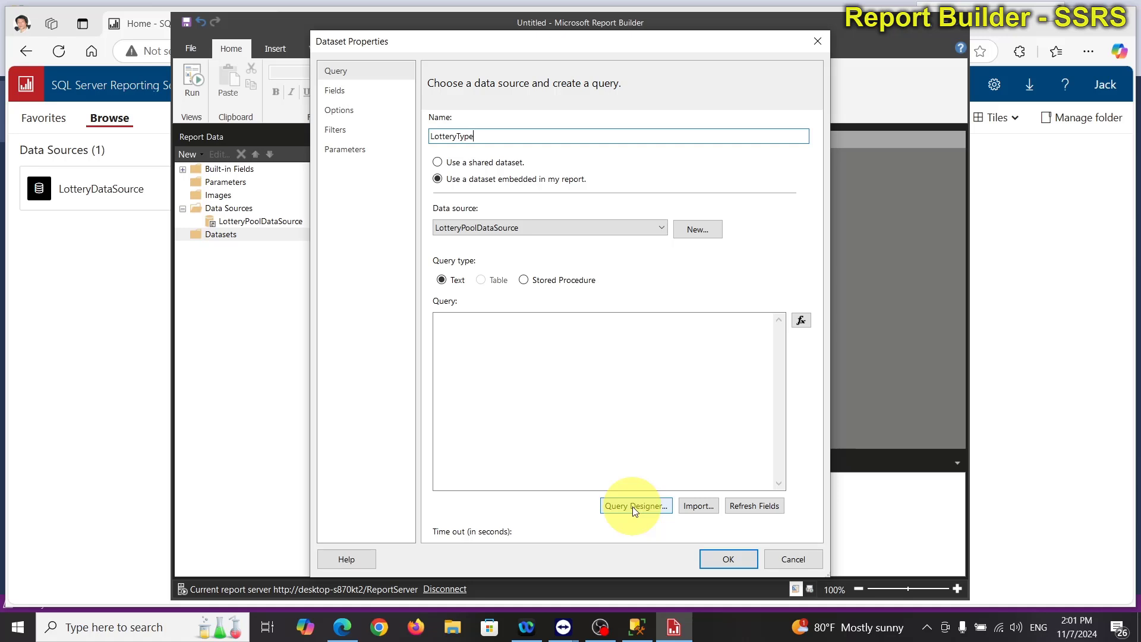
# Step: Enter the dataset query "select * from LotteryType" and test-run it in the Query Designer
pyautogui.click(504, 346)
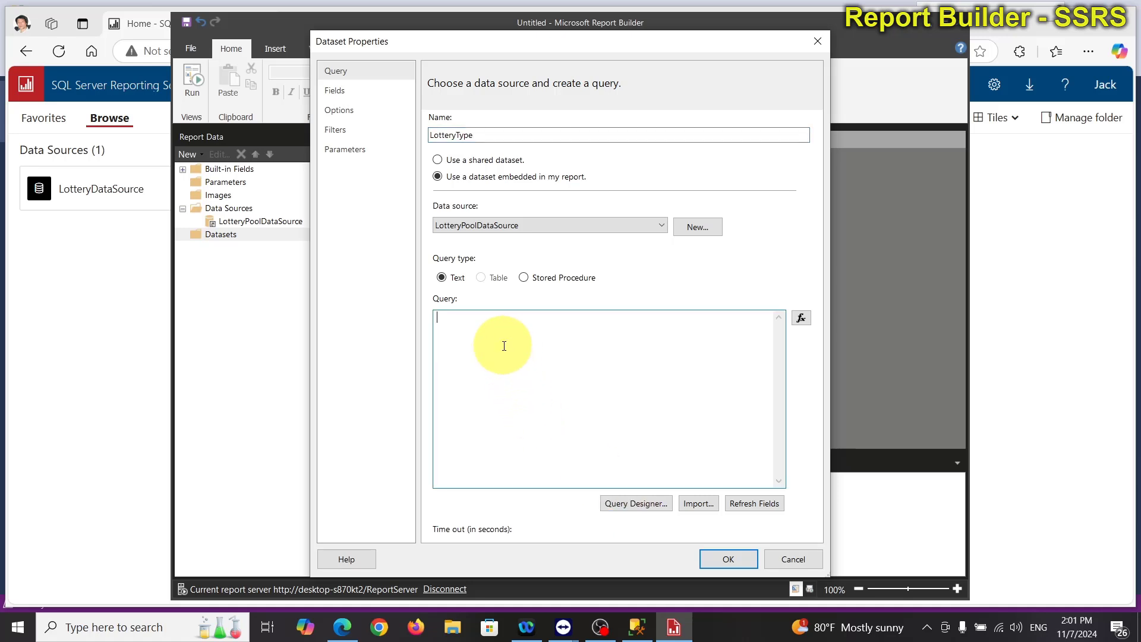
pyautogui.write('select * from LotteryType')
pyautogui.click(743, 506)
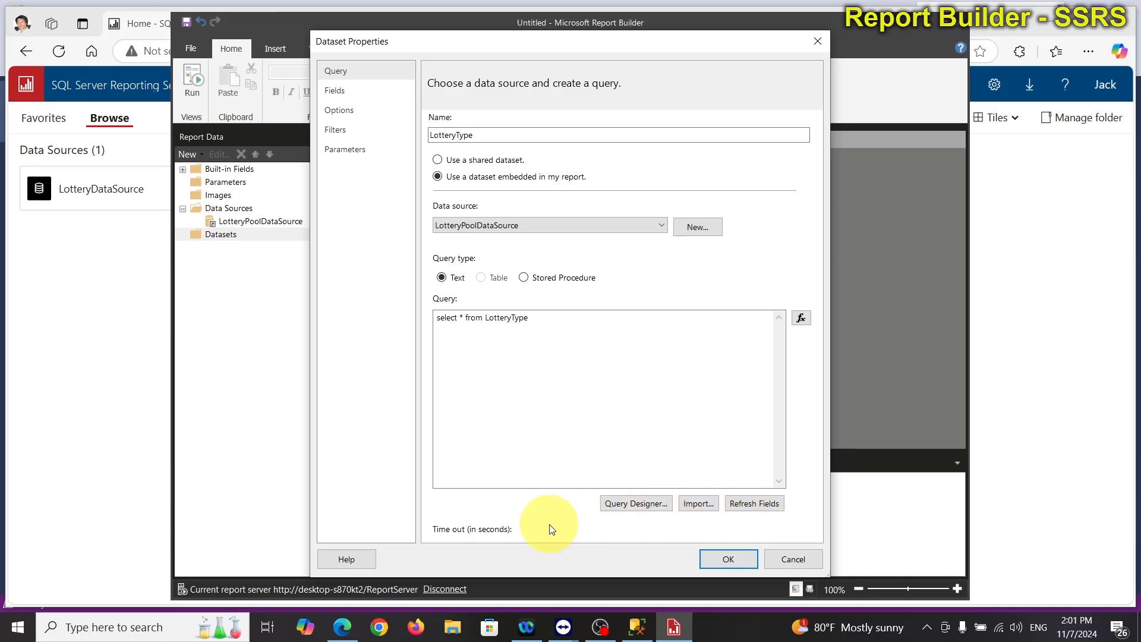
pyautogui.click(623, 505)
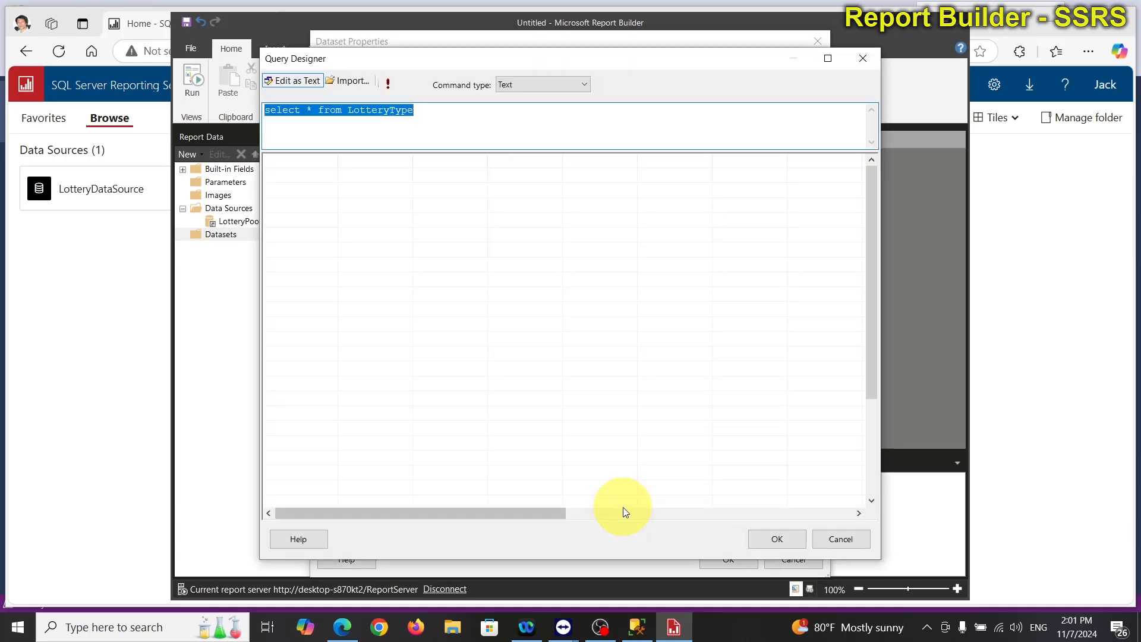
pyautogui.click(388, 84)
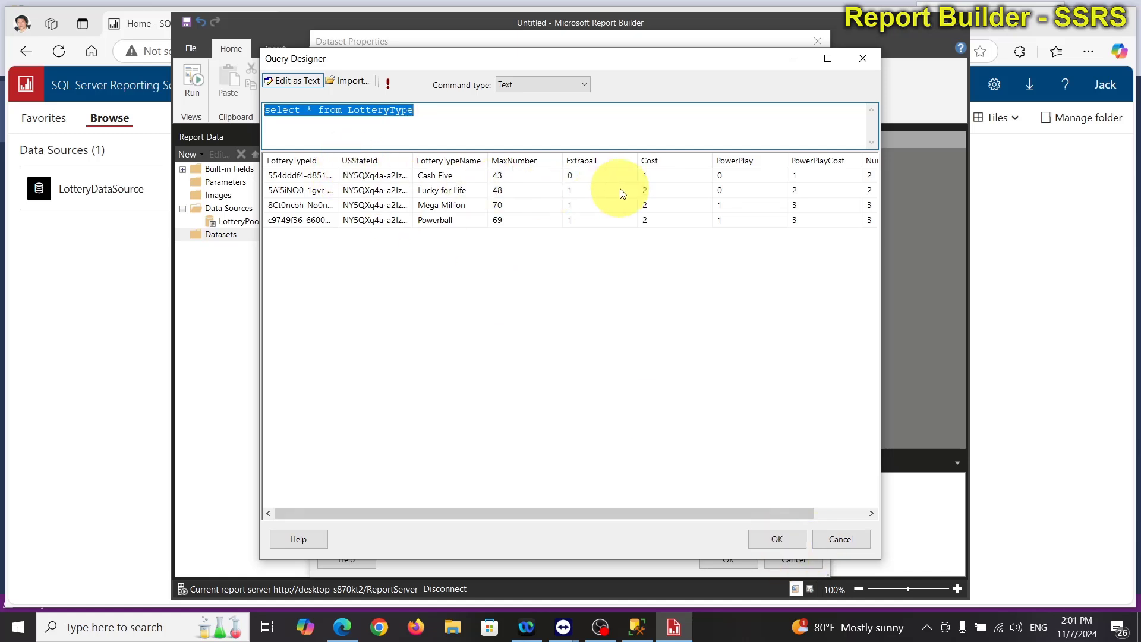
pyautogui.click(772, 540)
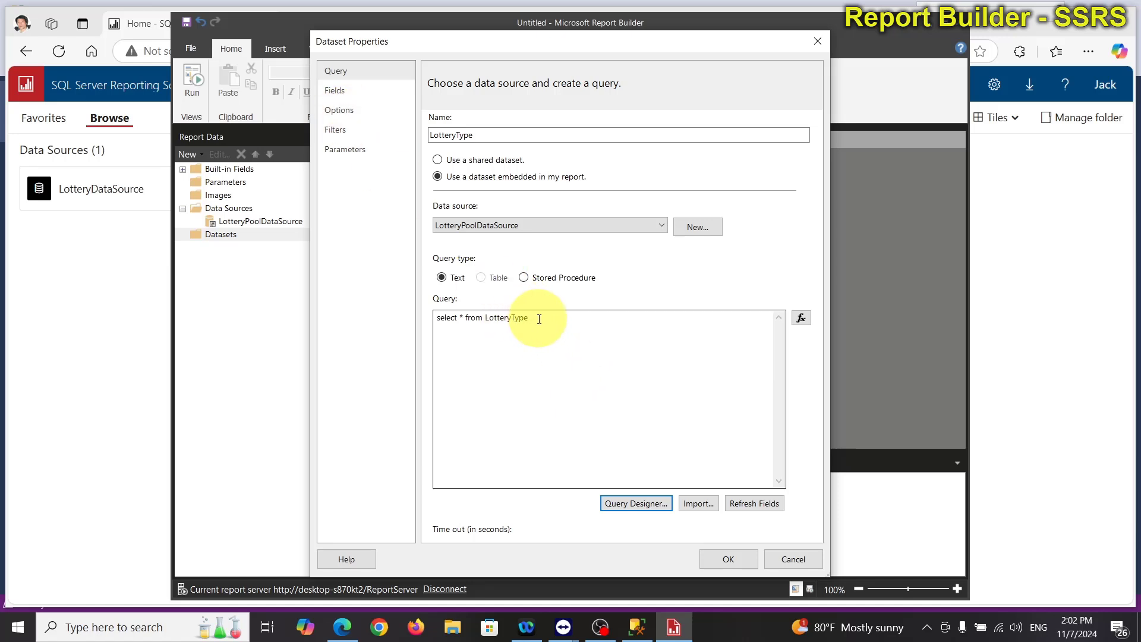
# Step: Clear the dataset's text query and switch the Query Designer to its graphical database view
pyautogui.click(513, 317)
pyautogui.hotkey('ctrl', 'a')
pyautogui.press('Delete')
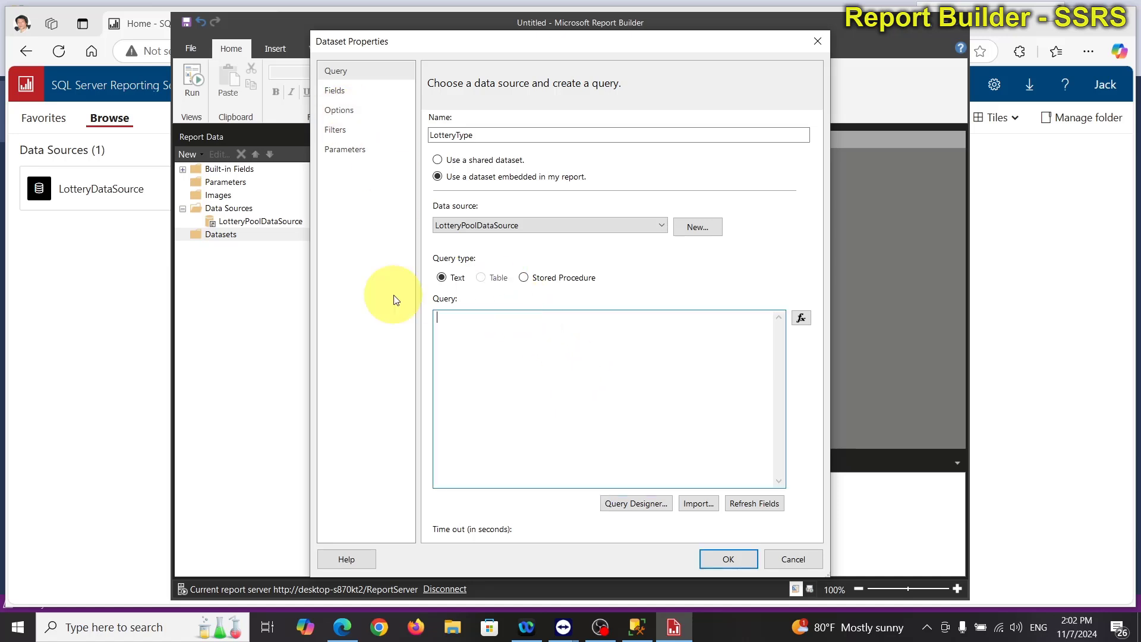
pyautogui.click(625, 503)
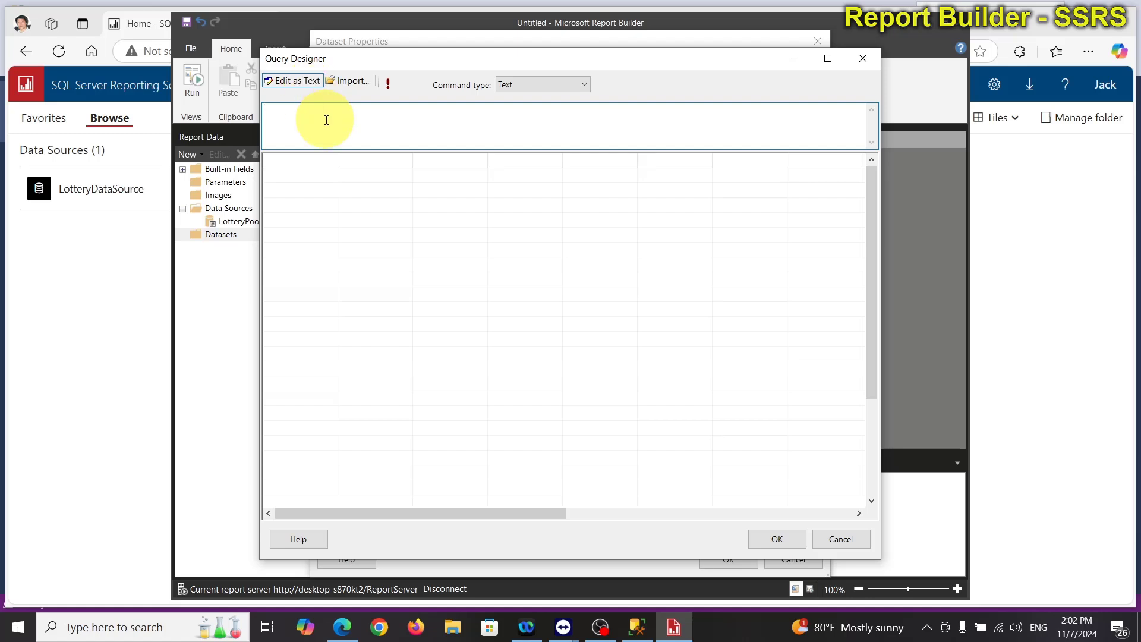
pyautogui.click(291, 84)
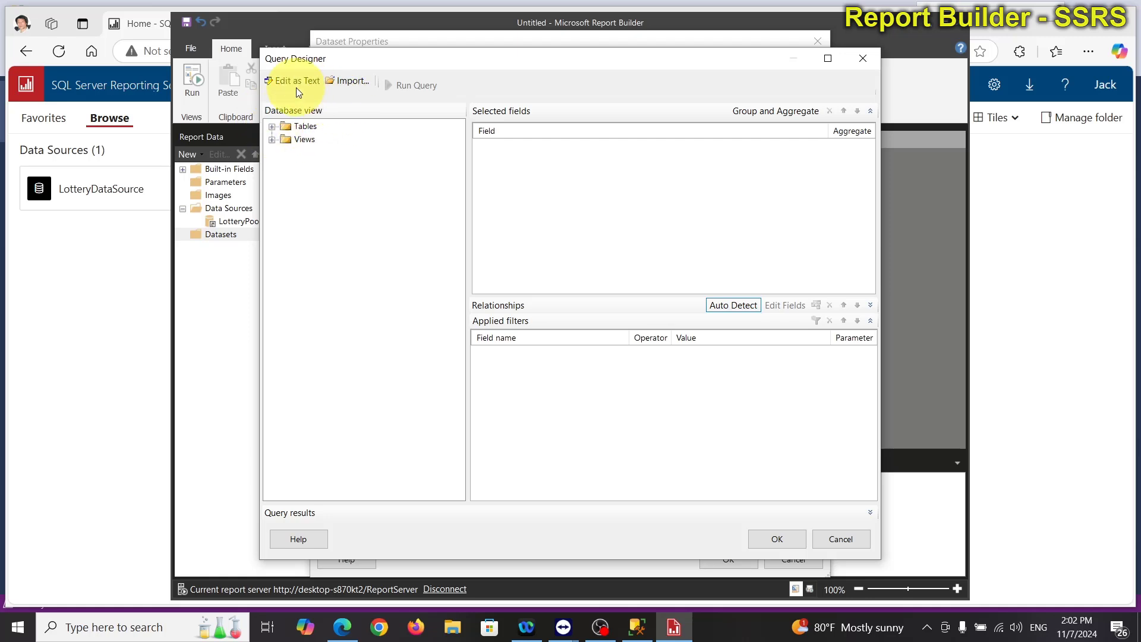
# Step: Build the query from all fields of the LotteryType table, run it and accept it into the dataset
pyautogui.click(272, 127)
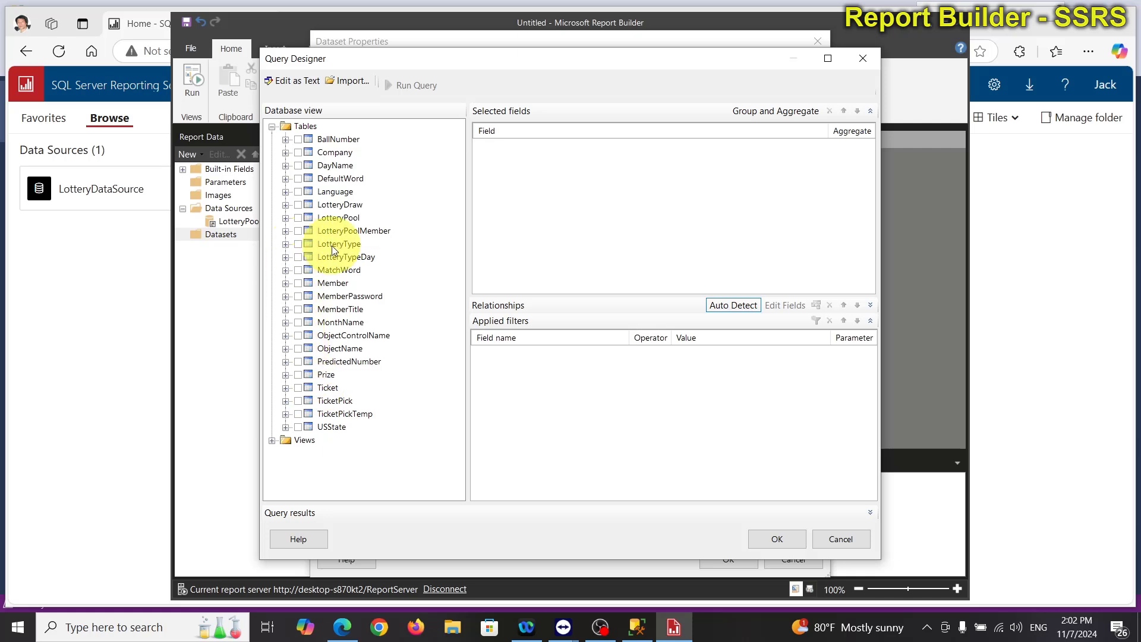
pyautogui.click(298, 244)
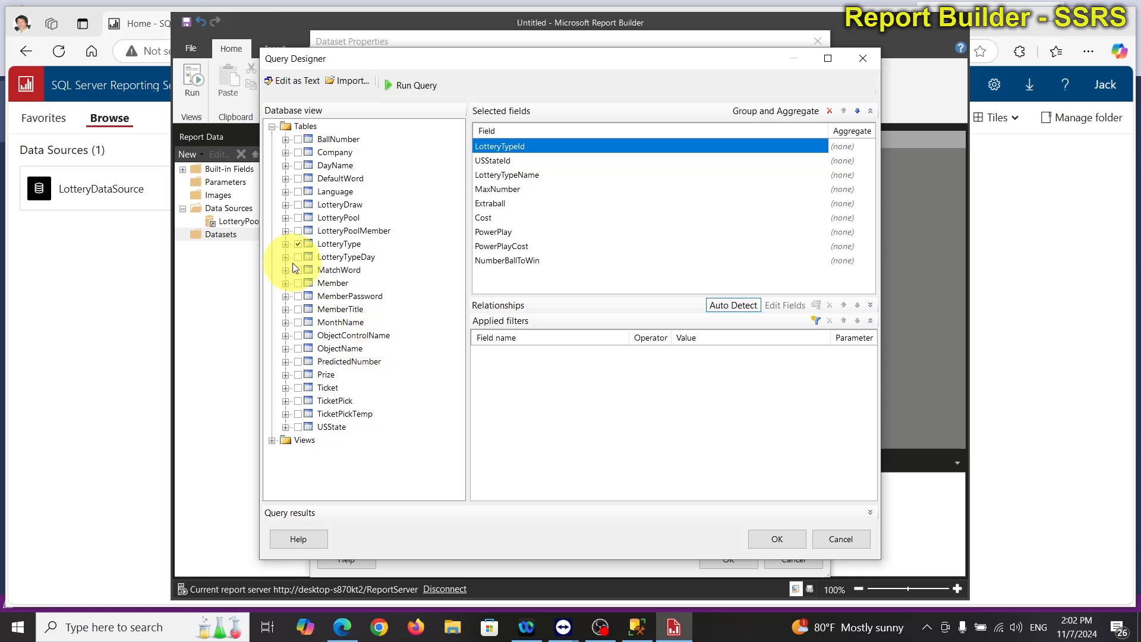
pyautogui.click(285, 245)
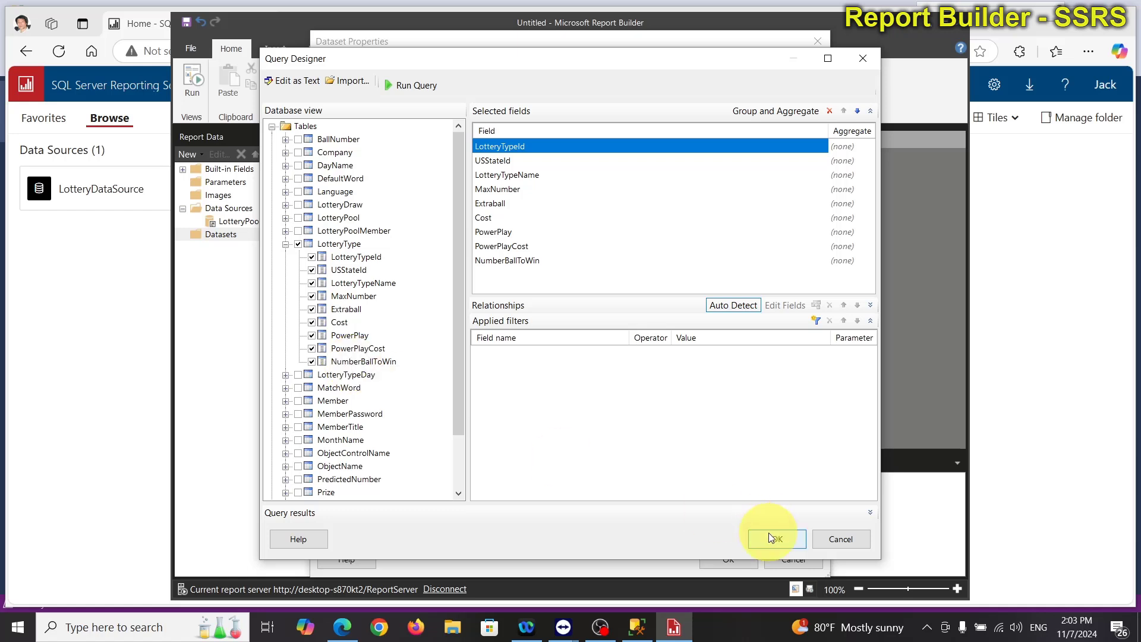
pyautogui.click(416, 87)
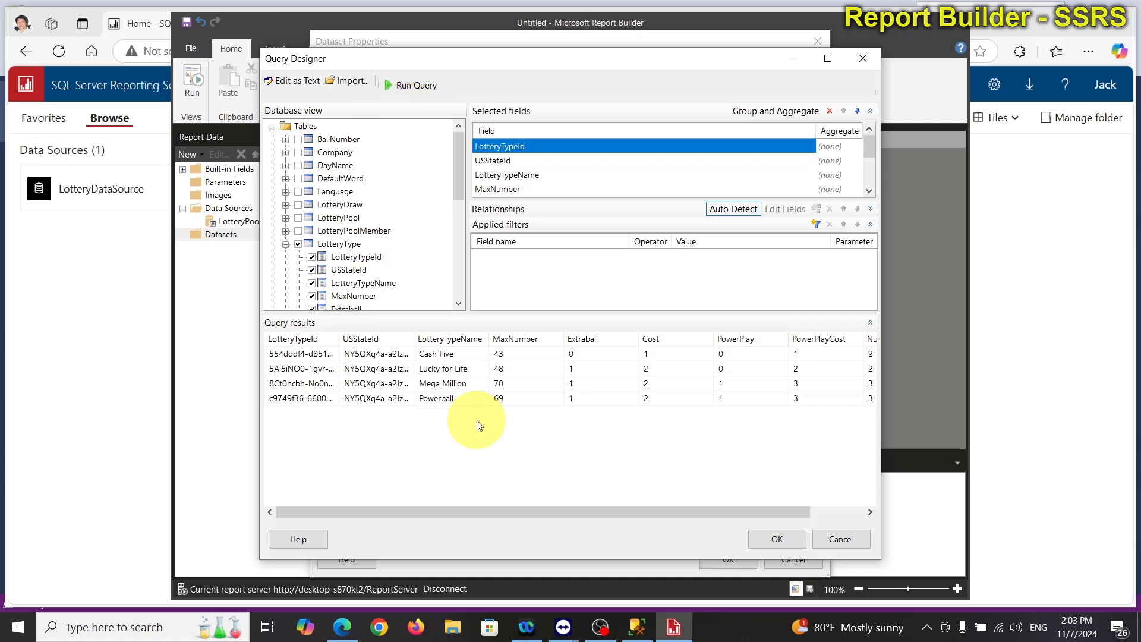
pyautogui.click(783, 537)
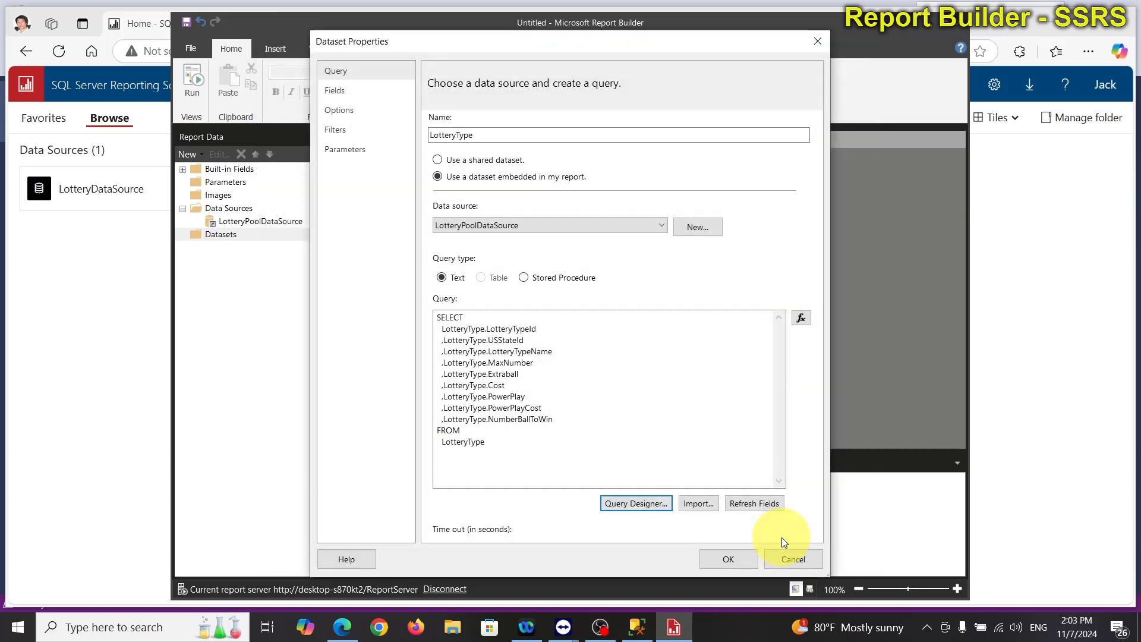
# Step: Rename the dataset LotteryTypeDataset and save it to the report
pyautogui.click(498, 135)
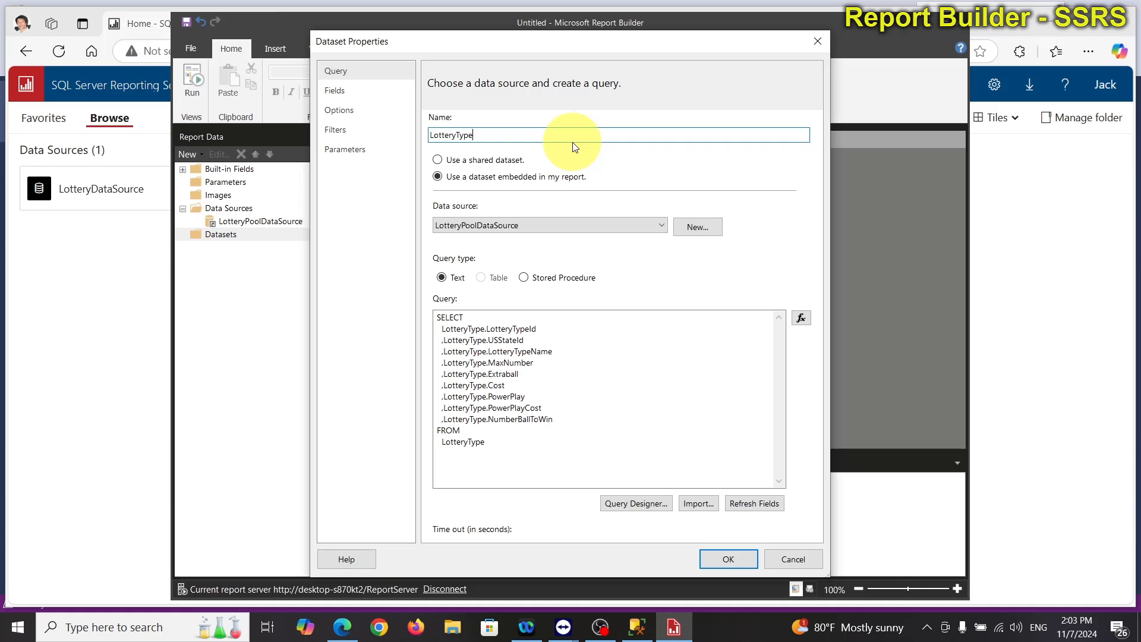
pyautogui.write('Dataset')
pyautogui.click(729, 559)
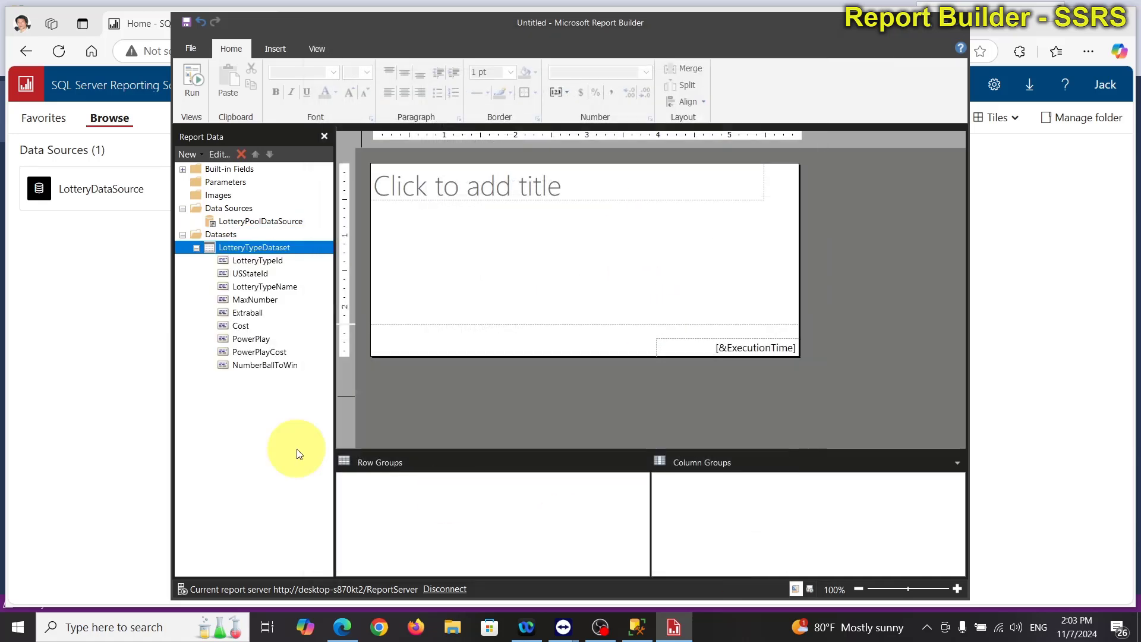
# Step: Place the LotteryTypeId field in the report body just below the title and close Report Builder
pyautogui.click(240, 263)
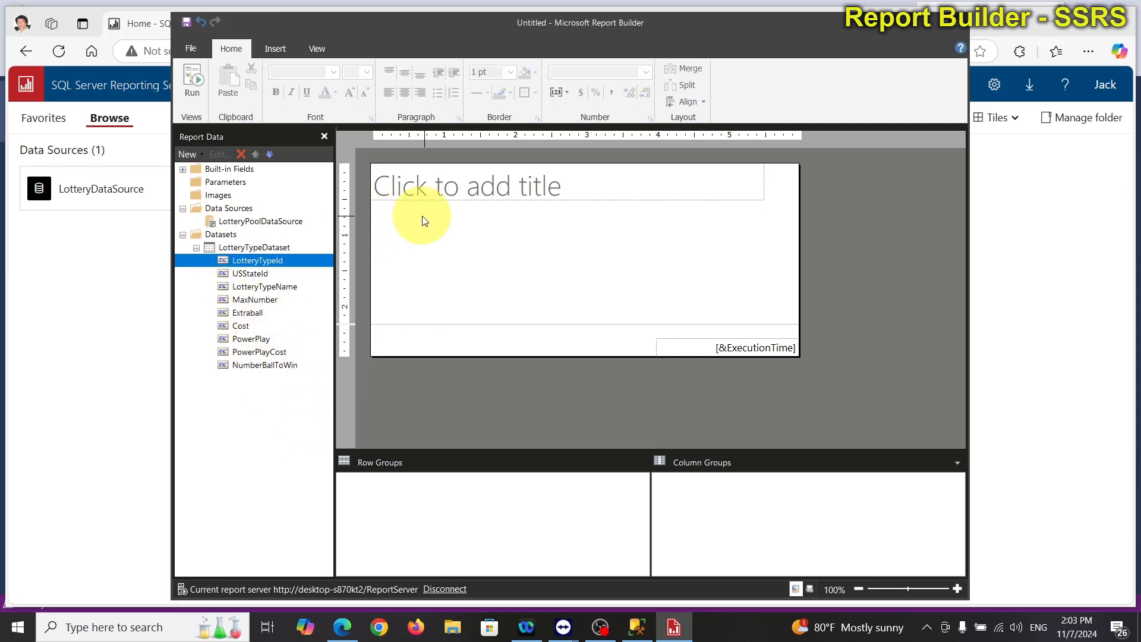
pyautogui.moveTo(301, 261); pyautogui.dragTo(392, 208)
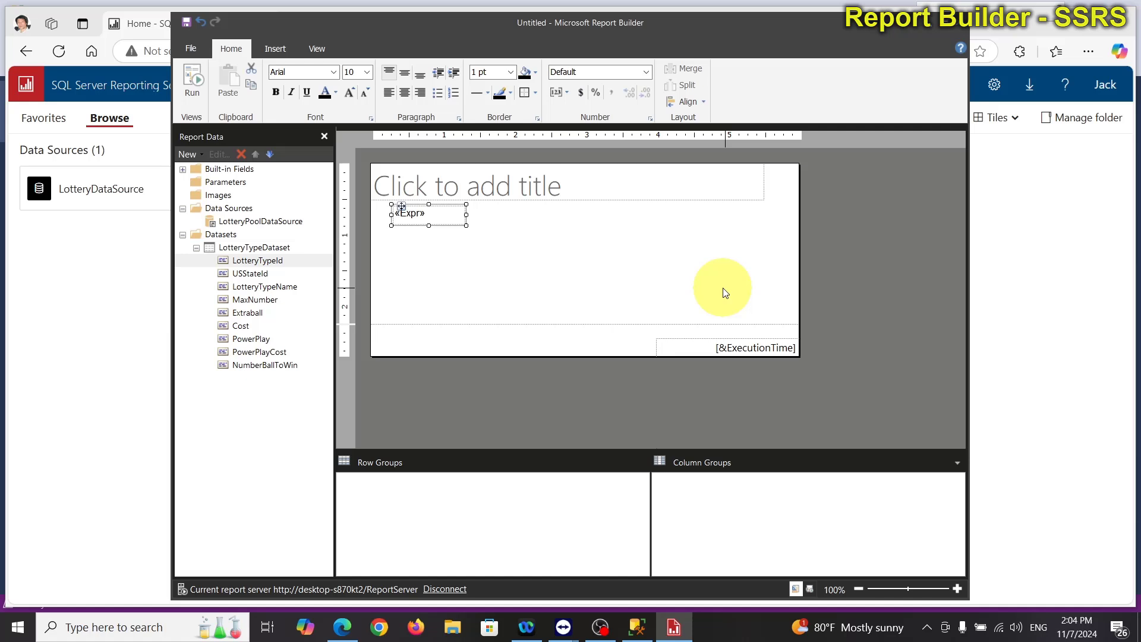
pyautogui.click(961, 26)
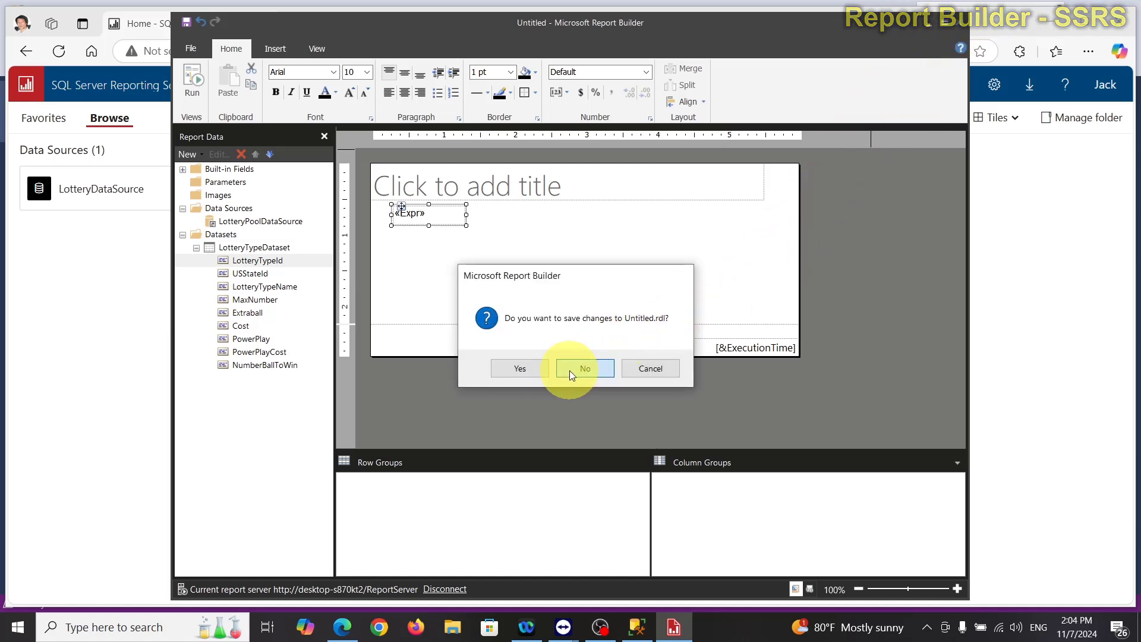